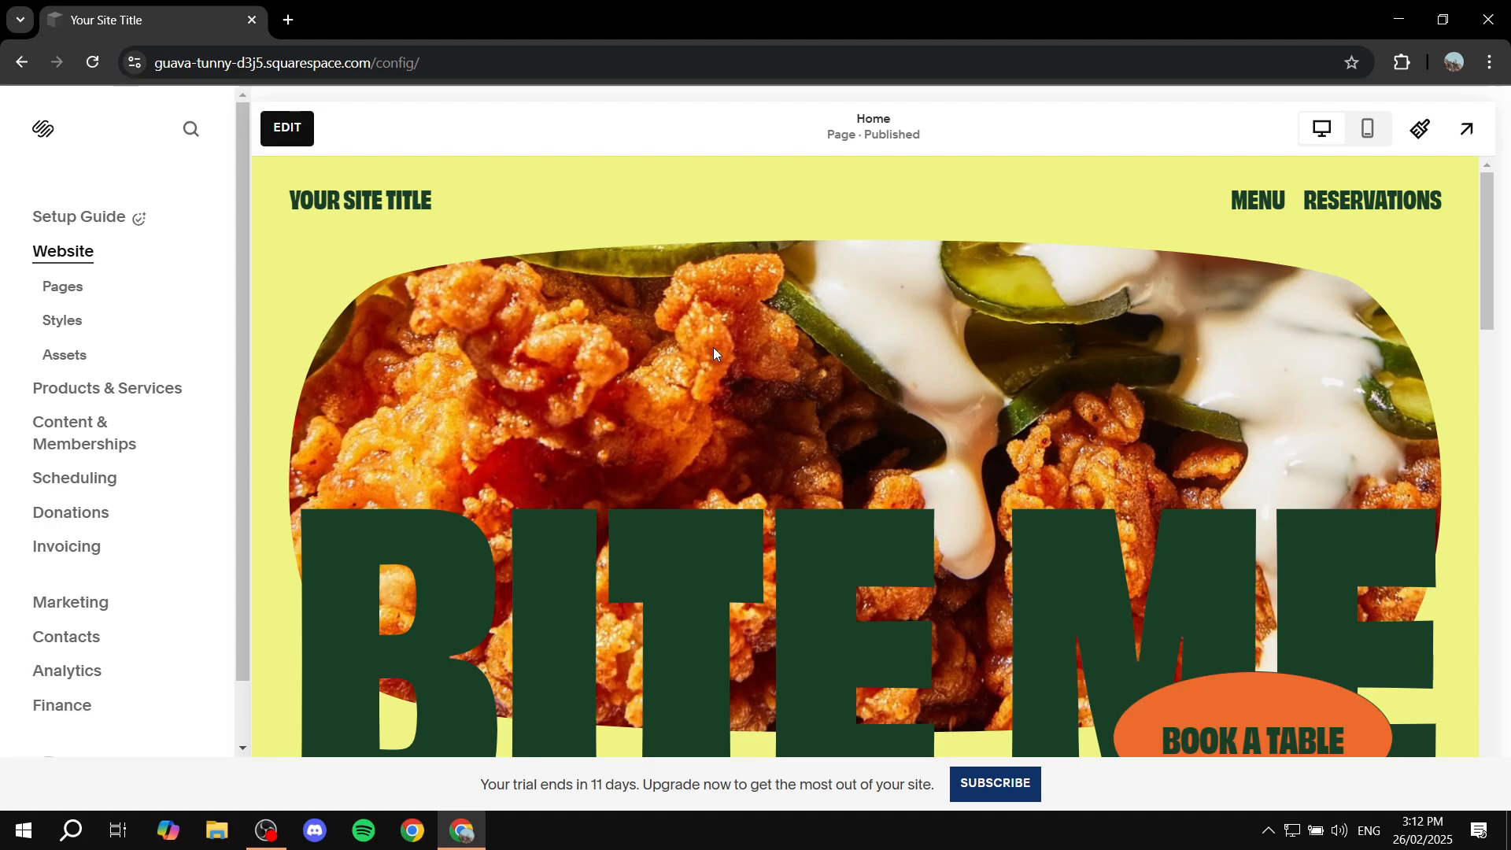
{"action": "scroll", "coordinate": [713, 347], "scroll_direction": "down", "scroll_amount": 6}
{"action": "scroll", "coordinate": [818, 438], "scroll_direction": "down", "scroll_amount": 9}
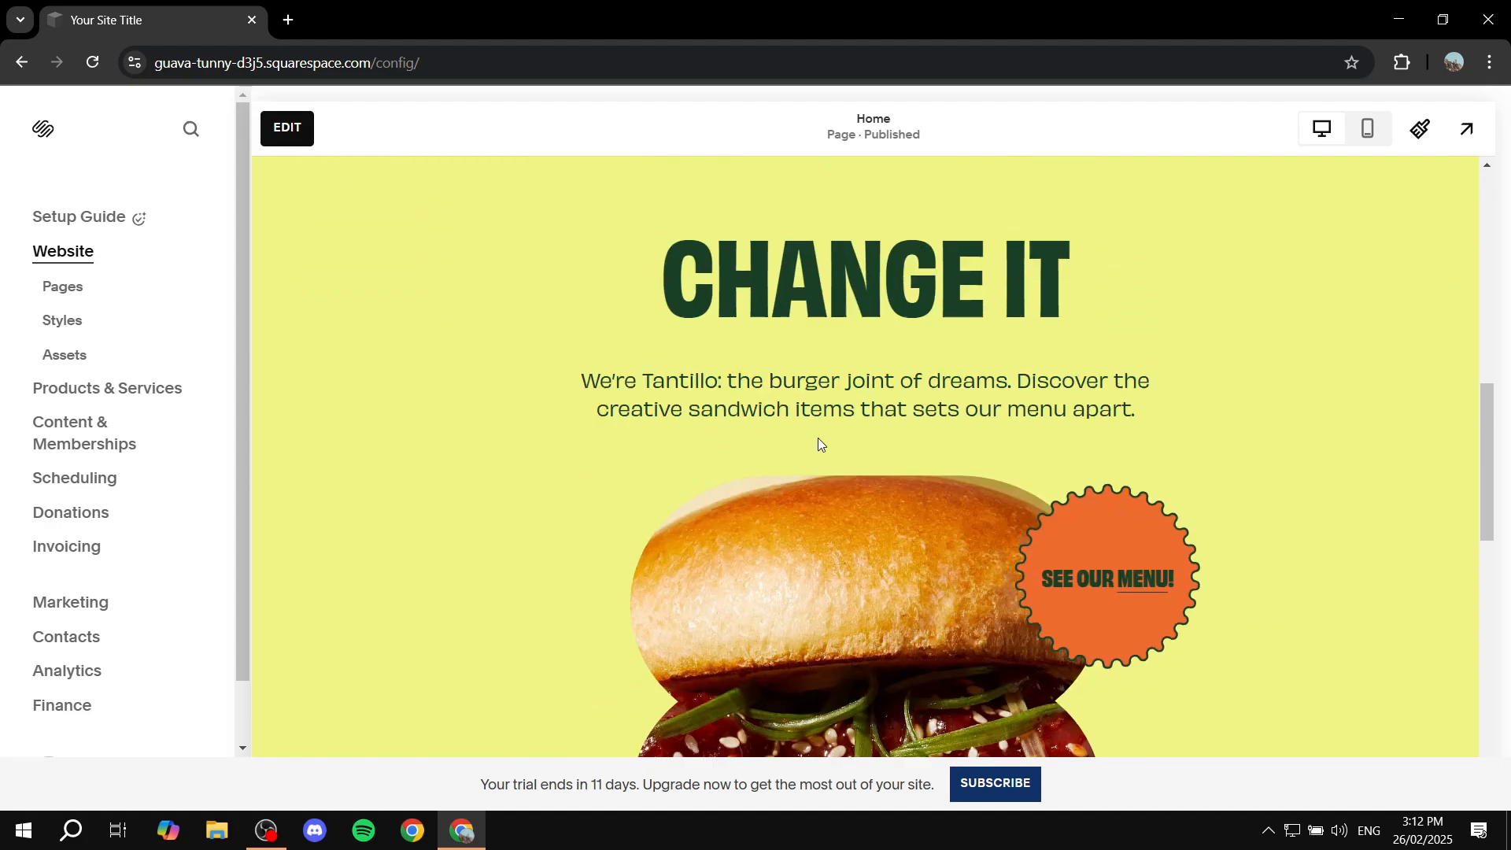
{"action": "scroll", "coordinate": [837, 358], "scroll_direction": "up", "scroll_amount": 15}
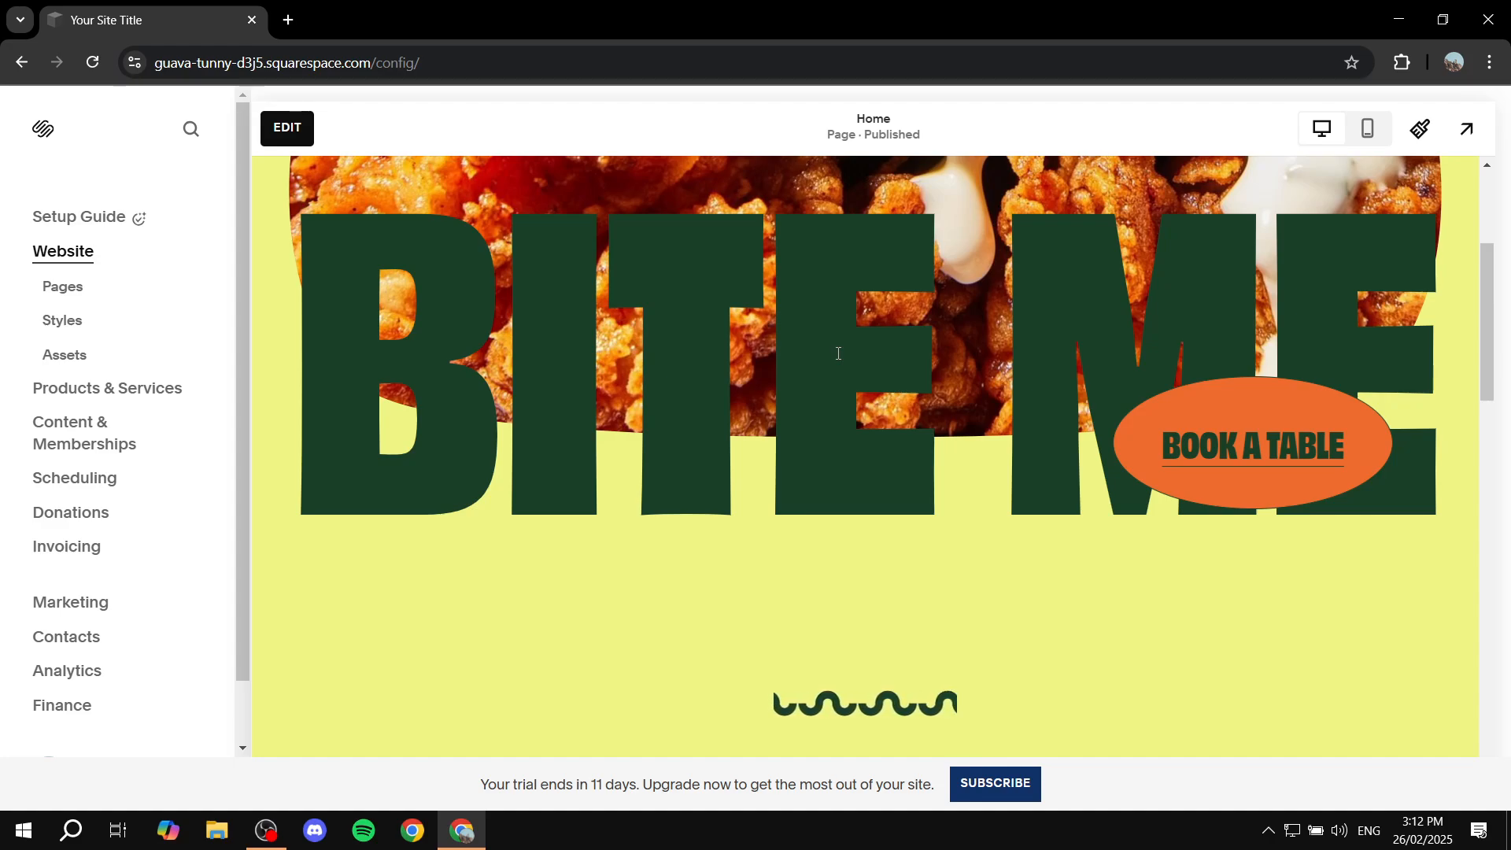
{"action": "scroll", "coordinate": [838, 353], "scroll_direction": "up", "scroll_amount": 4}
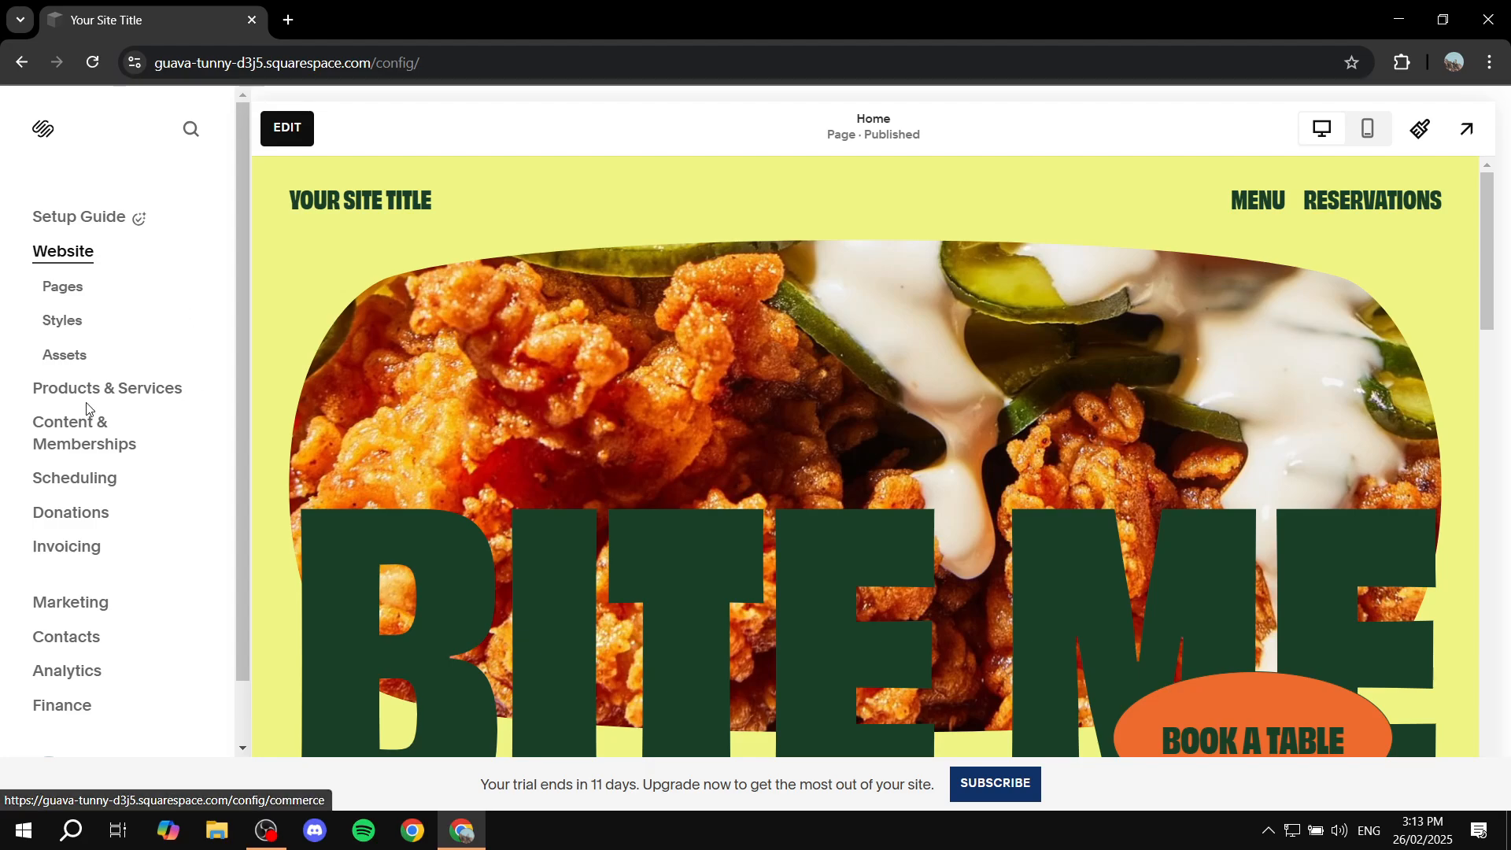
Open the Products & Services section of the site dashboard.
{"action": "left_click", "coordinate": [157, 392]}
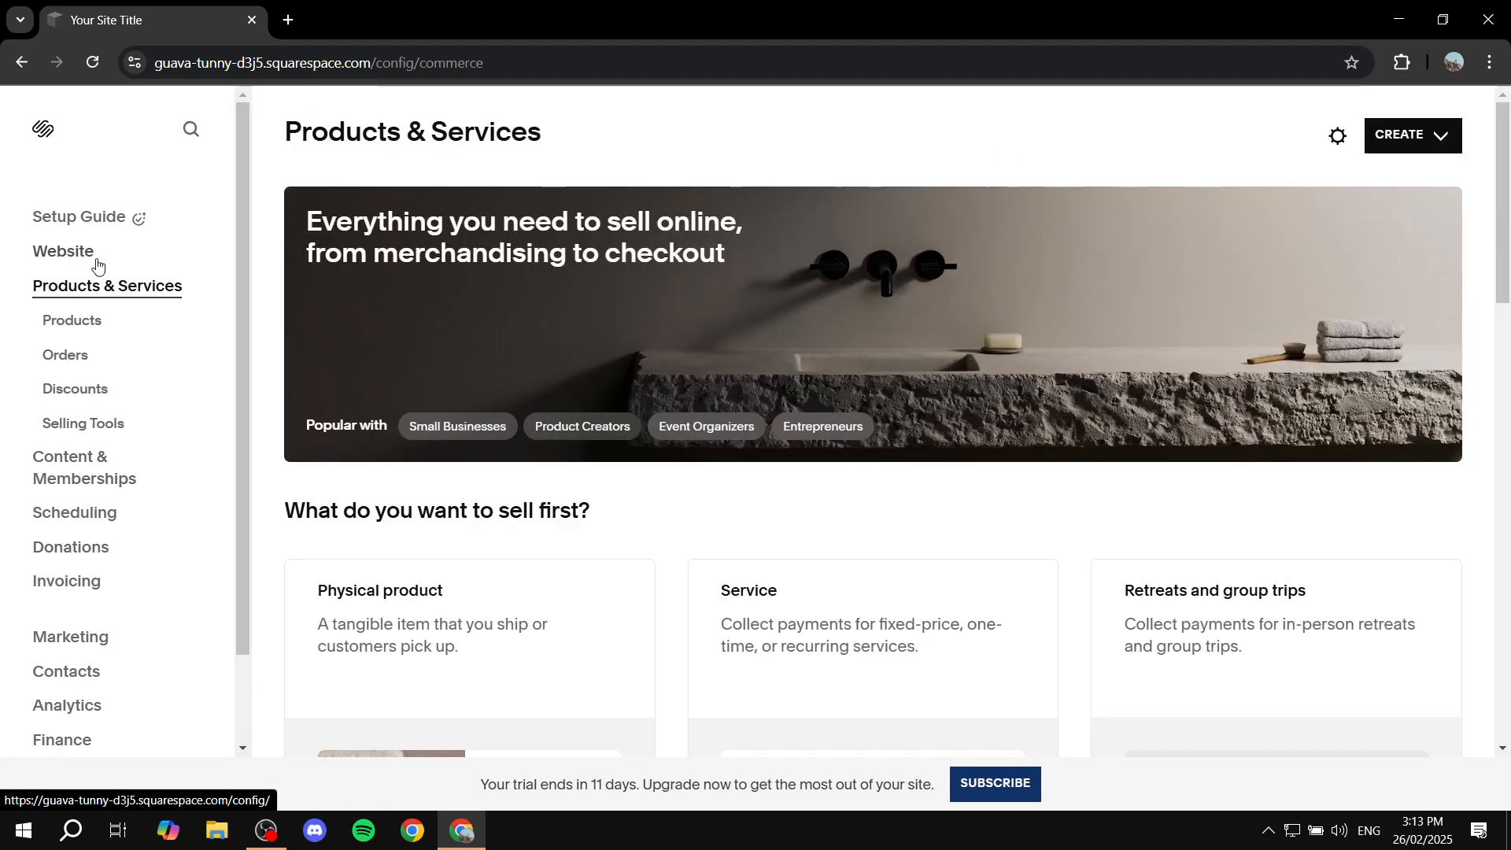
{"action": "left_click", "coordinate": [76, 321]}
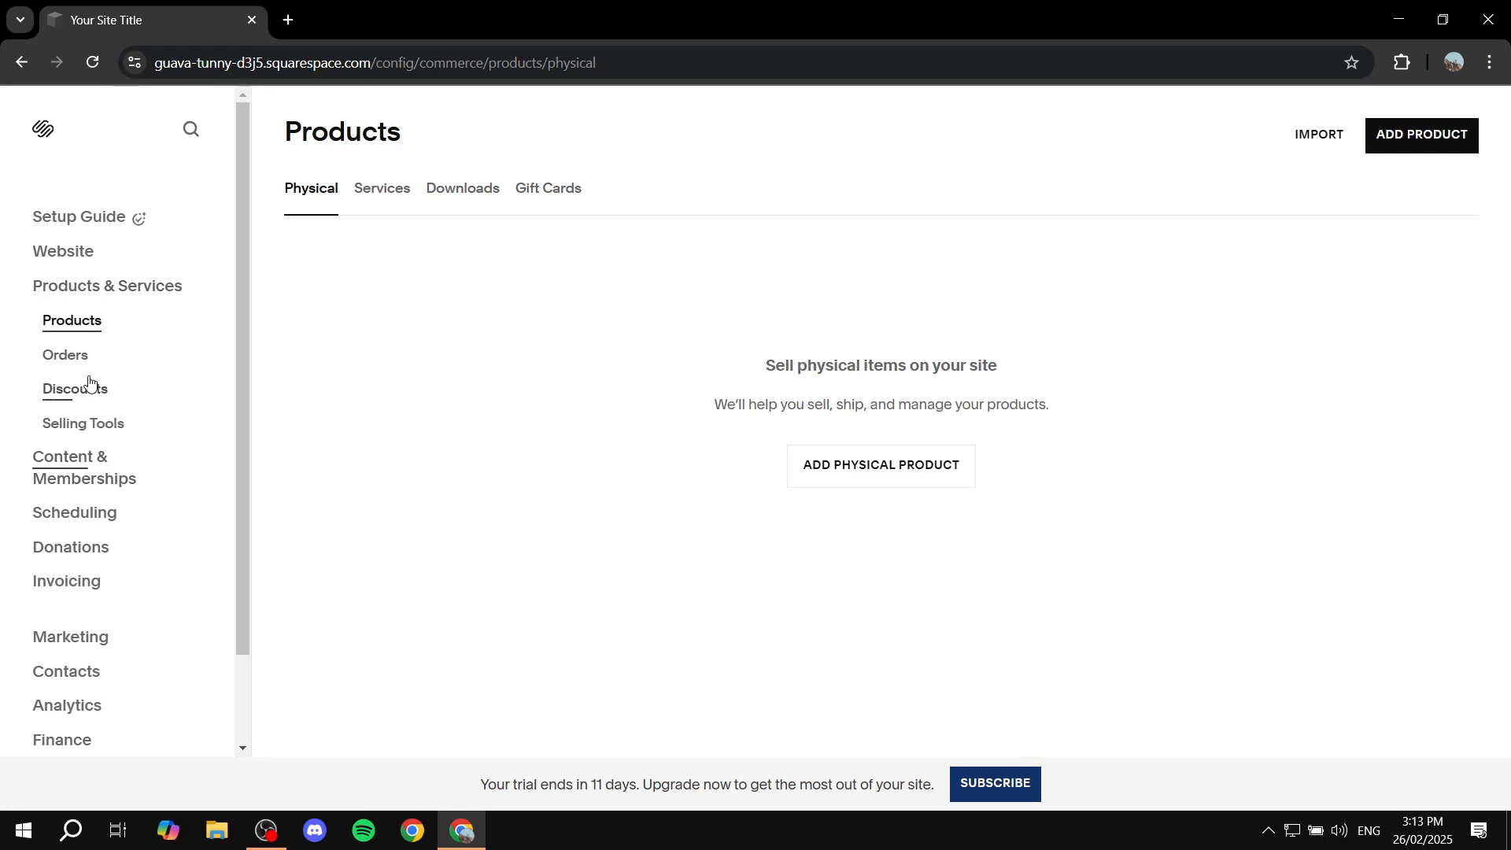
{"action": "left_click", "coordinate": [110, 289]}
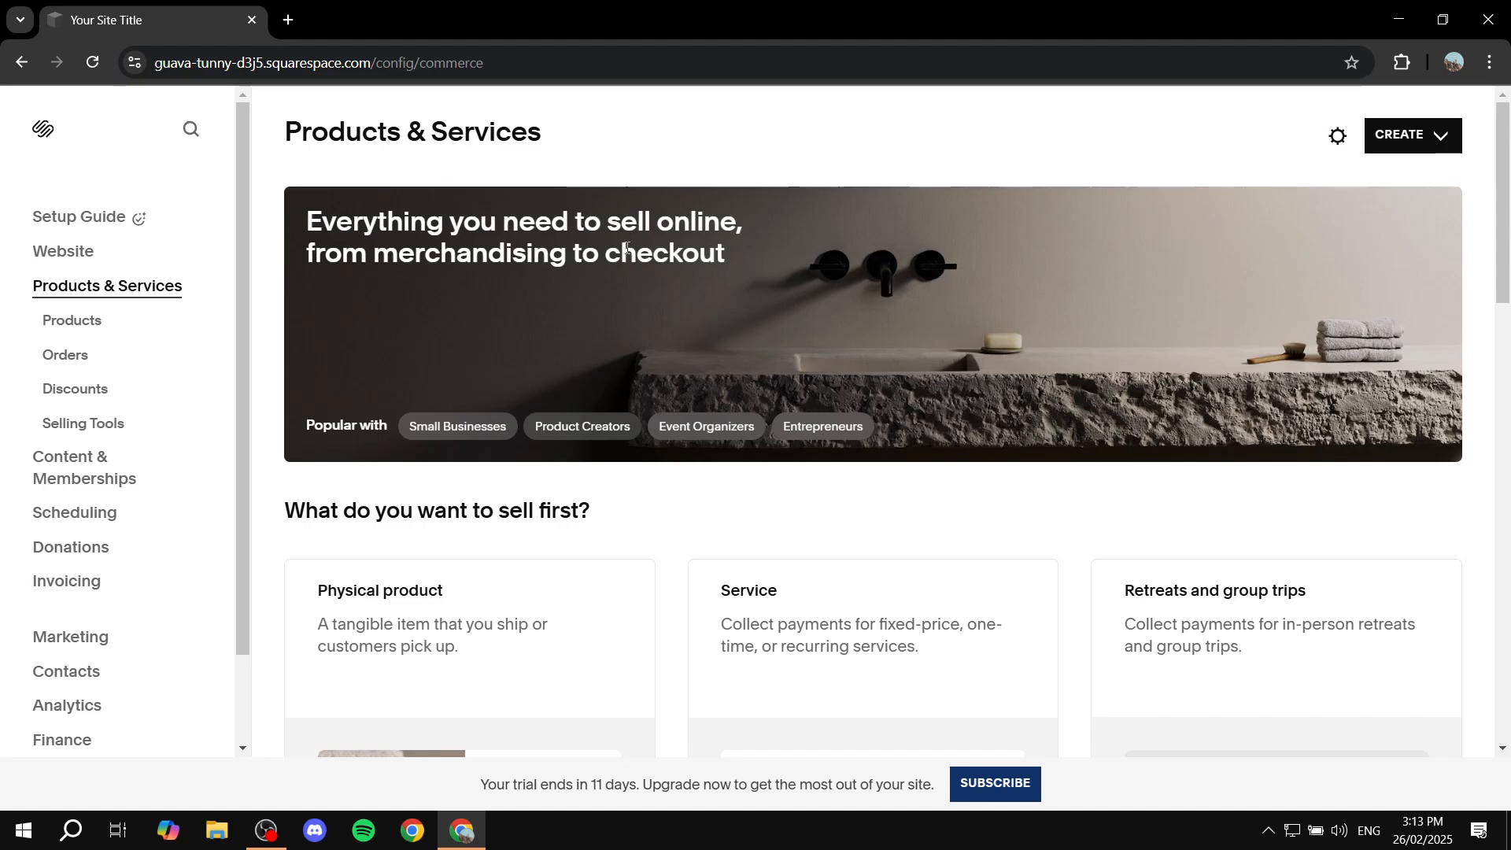
{"action": "left_click_drag", "start_coordinate": [577, 139], "coordinate": [282, 140]}
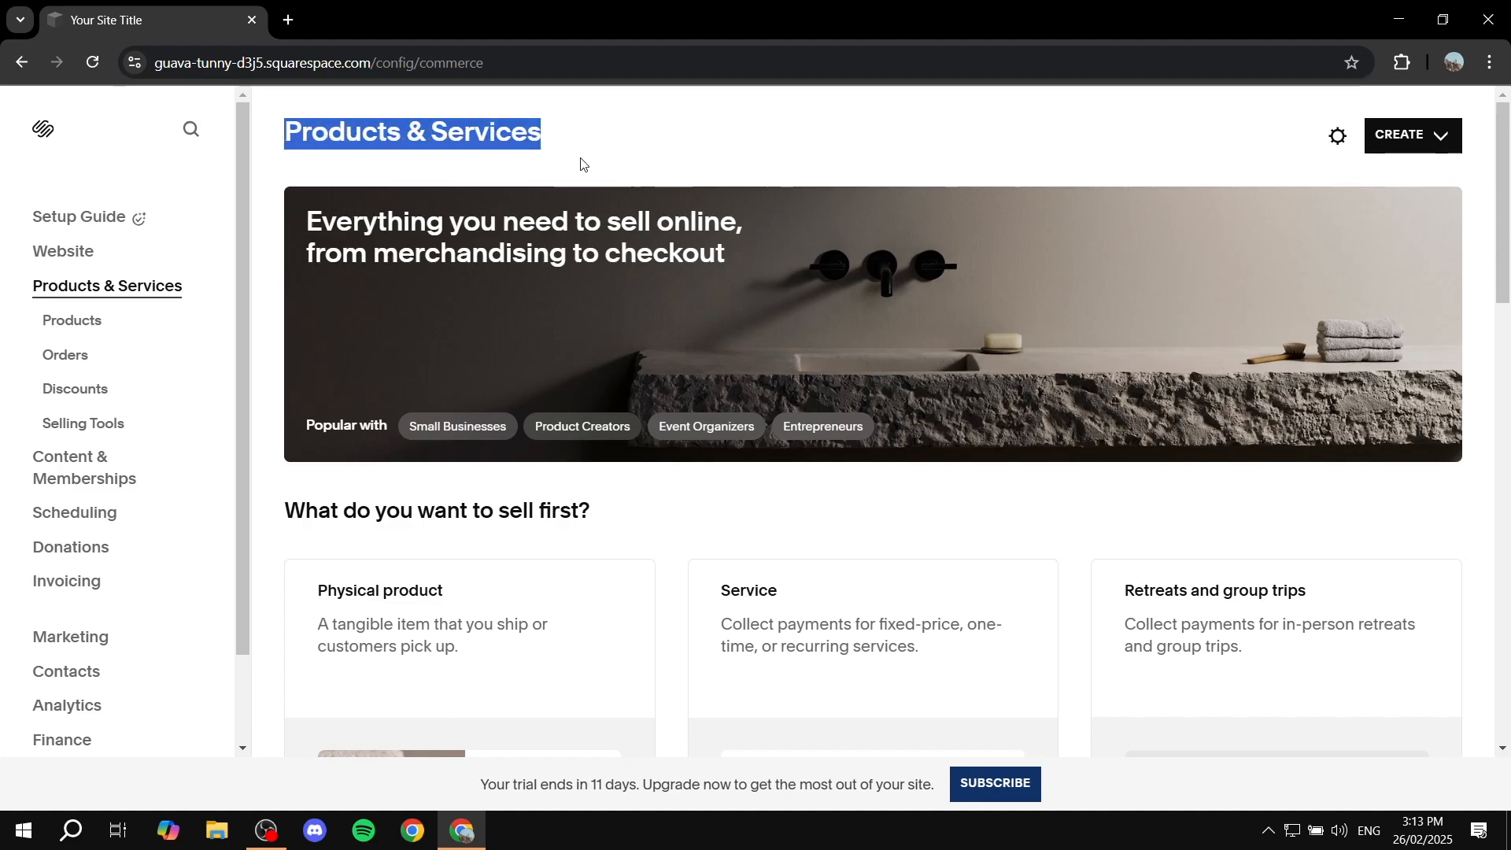
{"action": "left_click", "coordinate": [741, 128]}
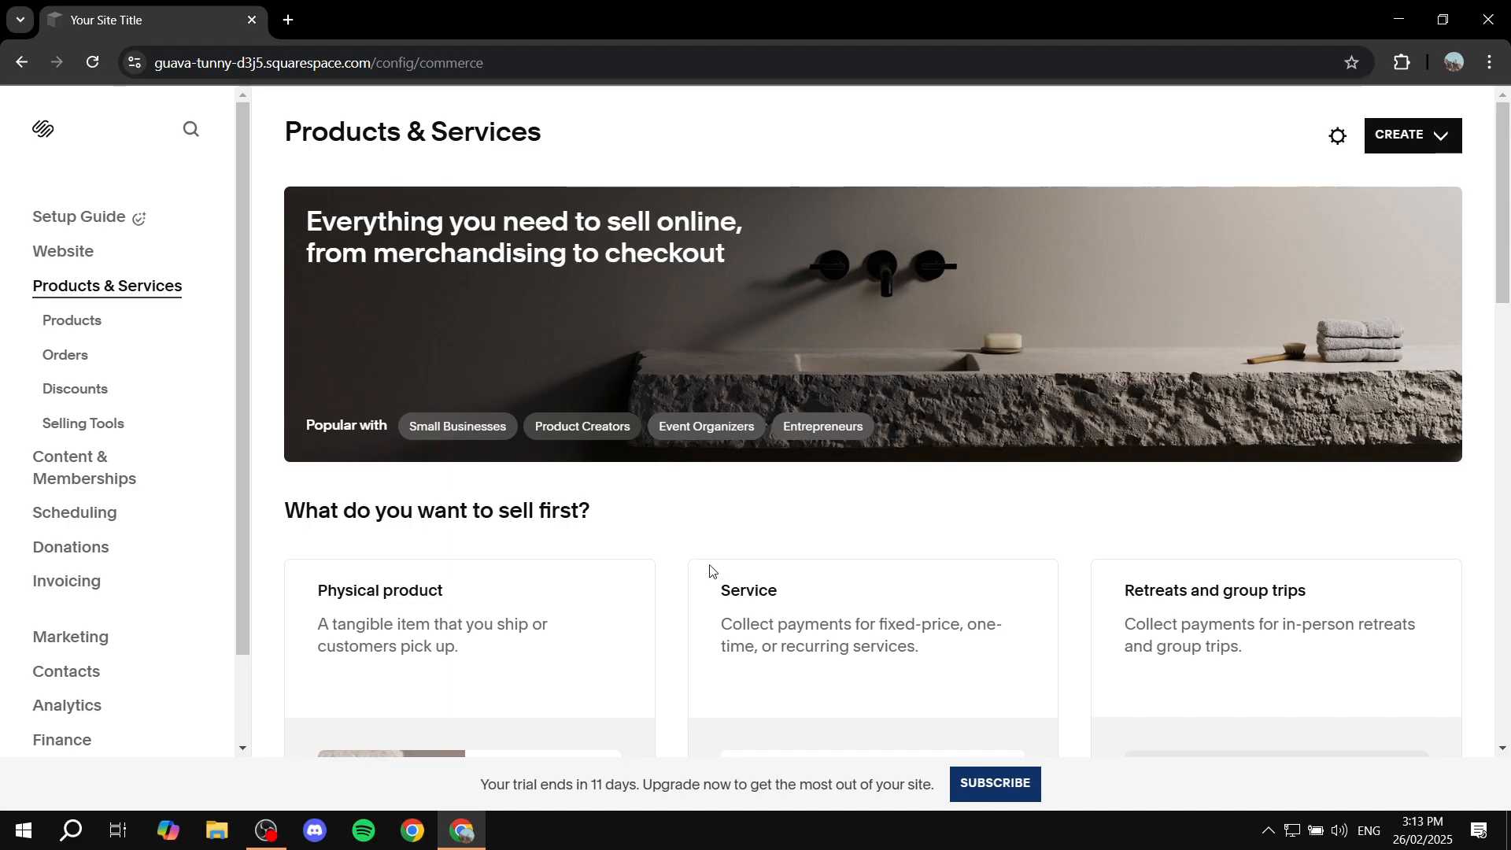
Start creating a new product of the Download type.
{"action": "left_click", "coordinate": [1408, 140]}
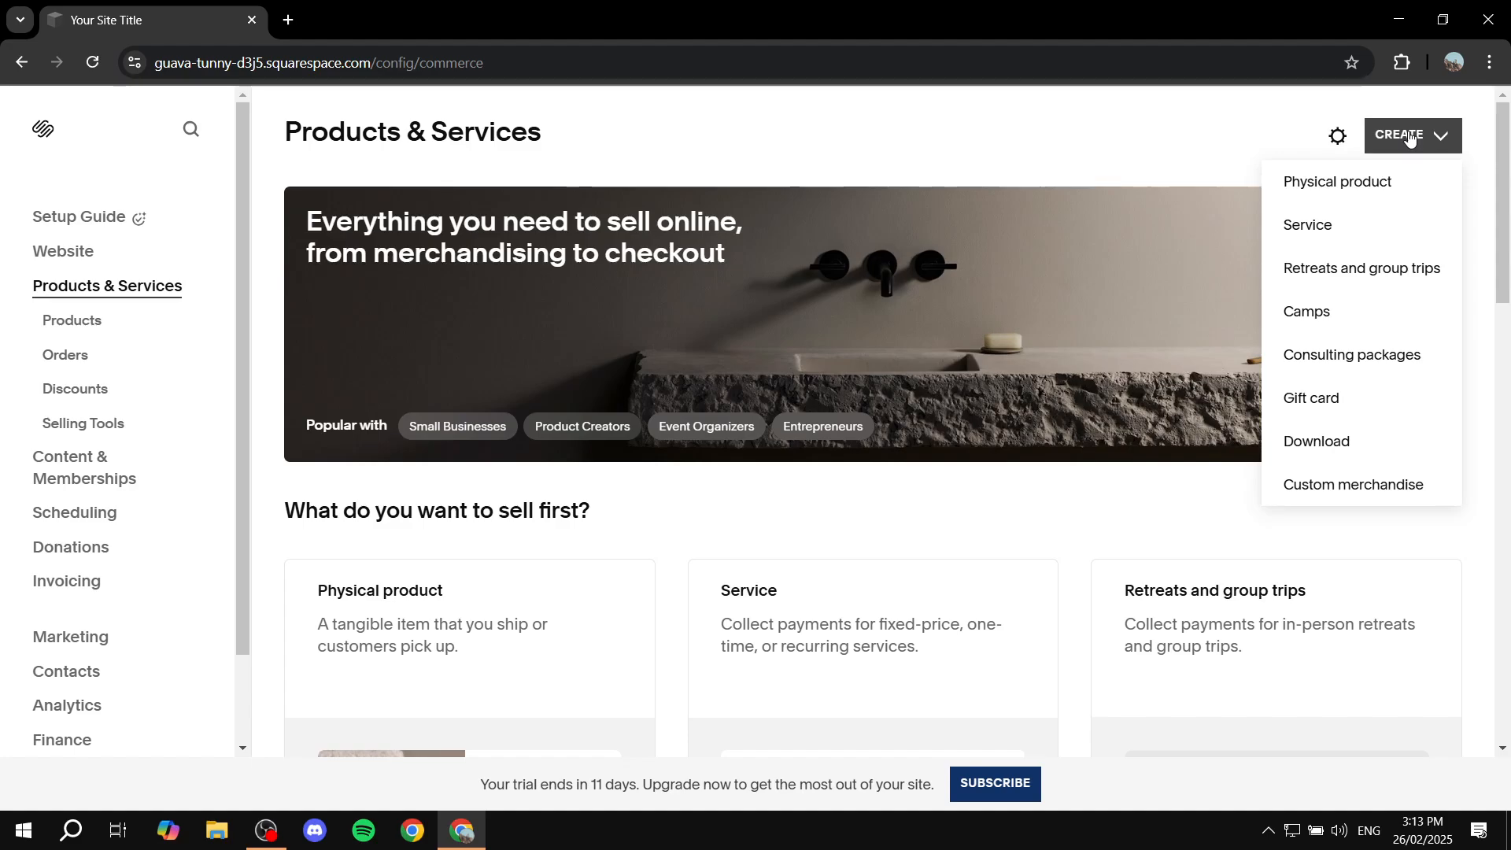
{"action": "mouse_move", "coordinate": [1330, 189]}
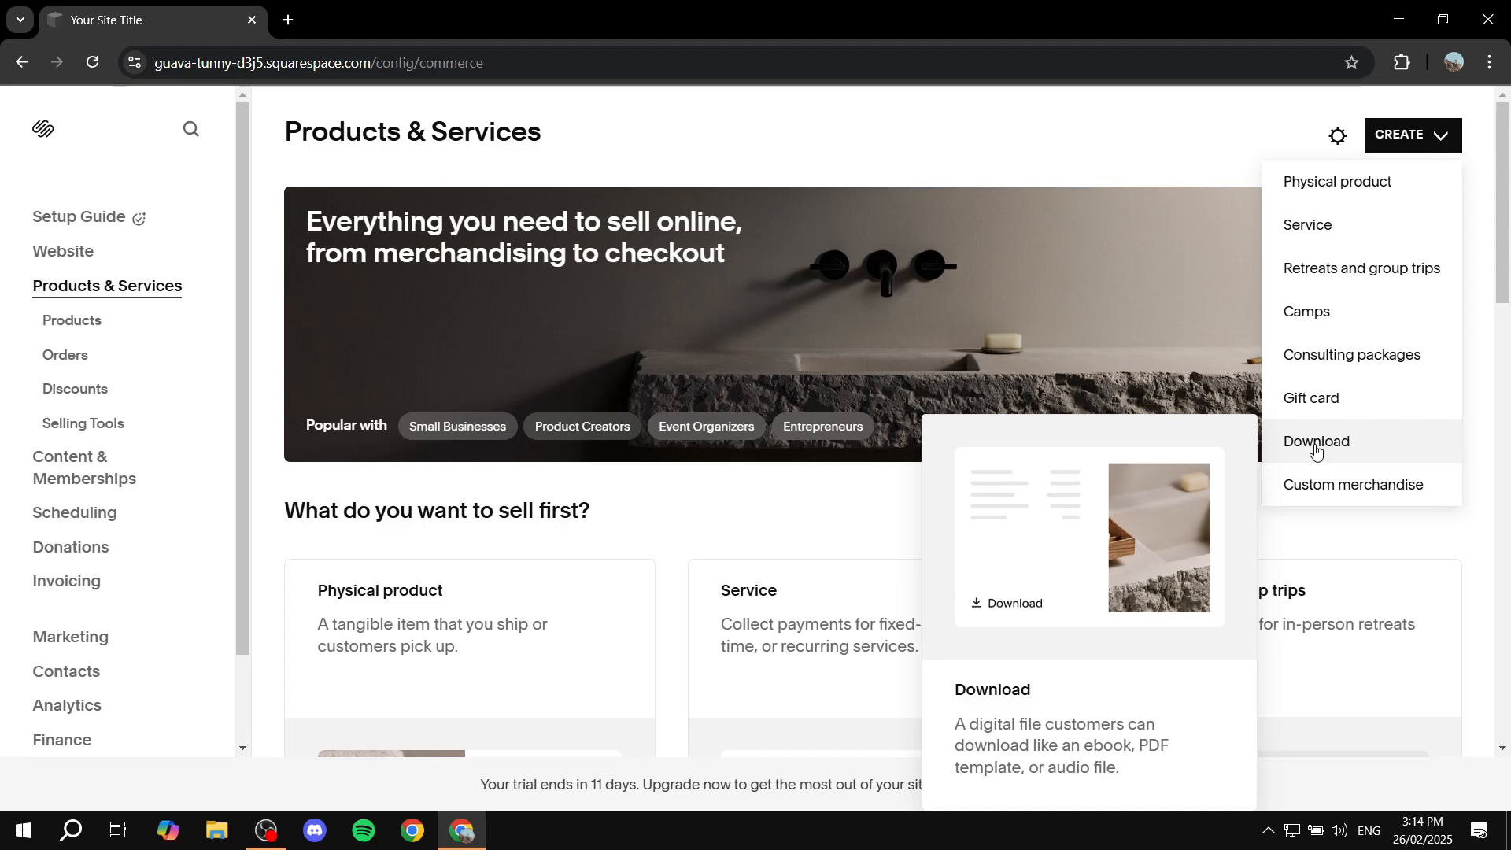
{"action": "left_click", "coordinate": [1330, 445]}
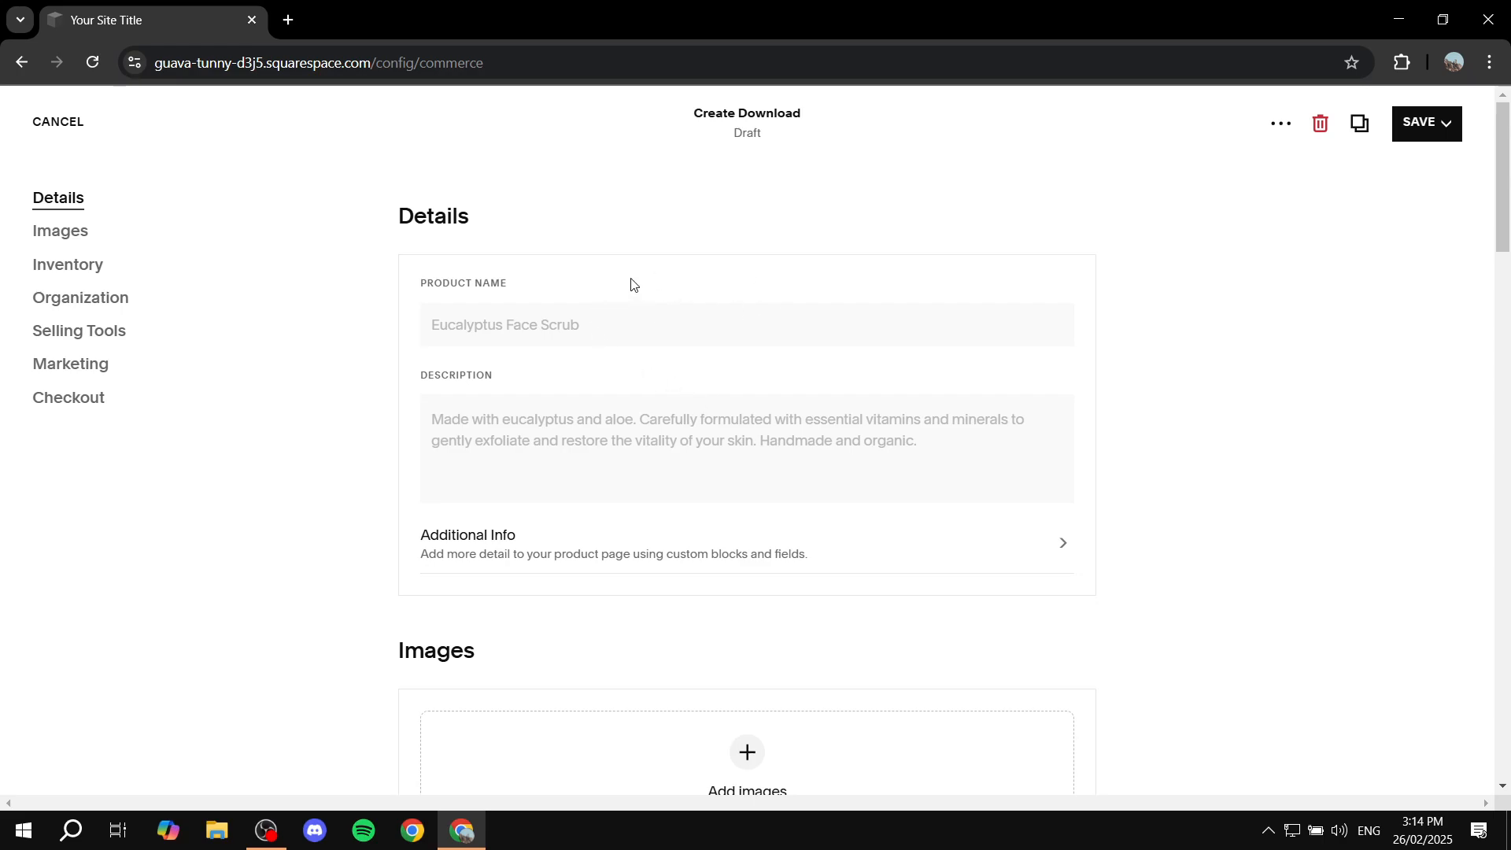
Name the download product "Test Product" and give it the description "Add your desc.".
{"action": "left_click", "coordinate": [629, 337]}
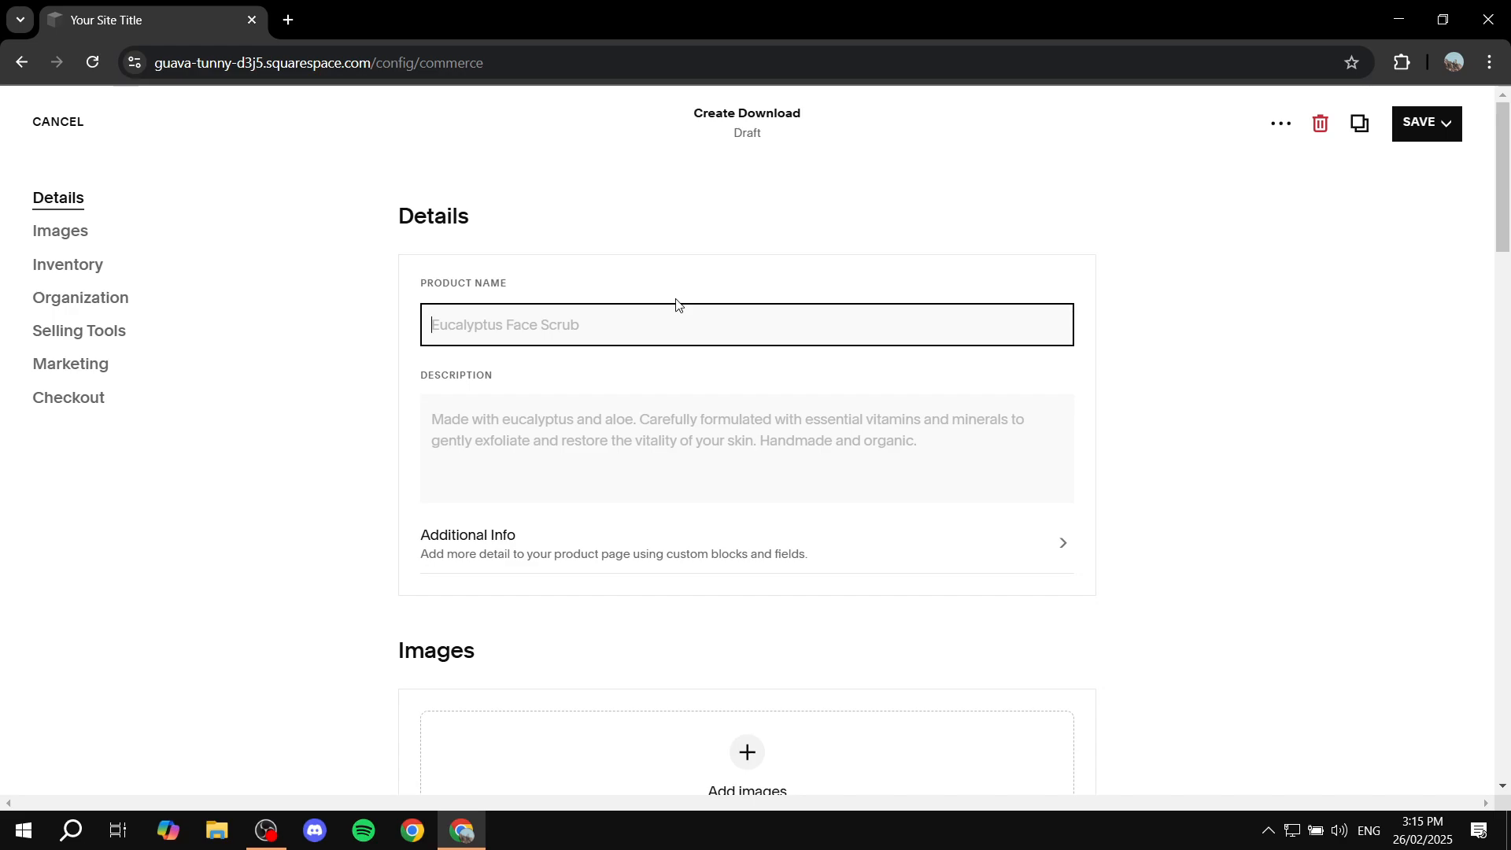
{"action": "type", "text": "Test Product"}
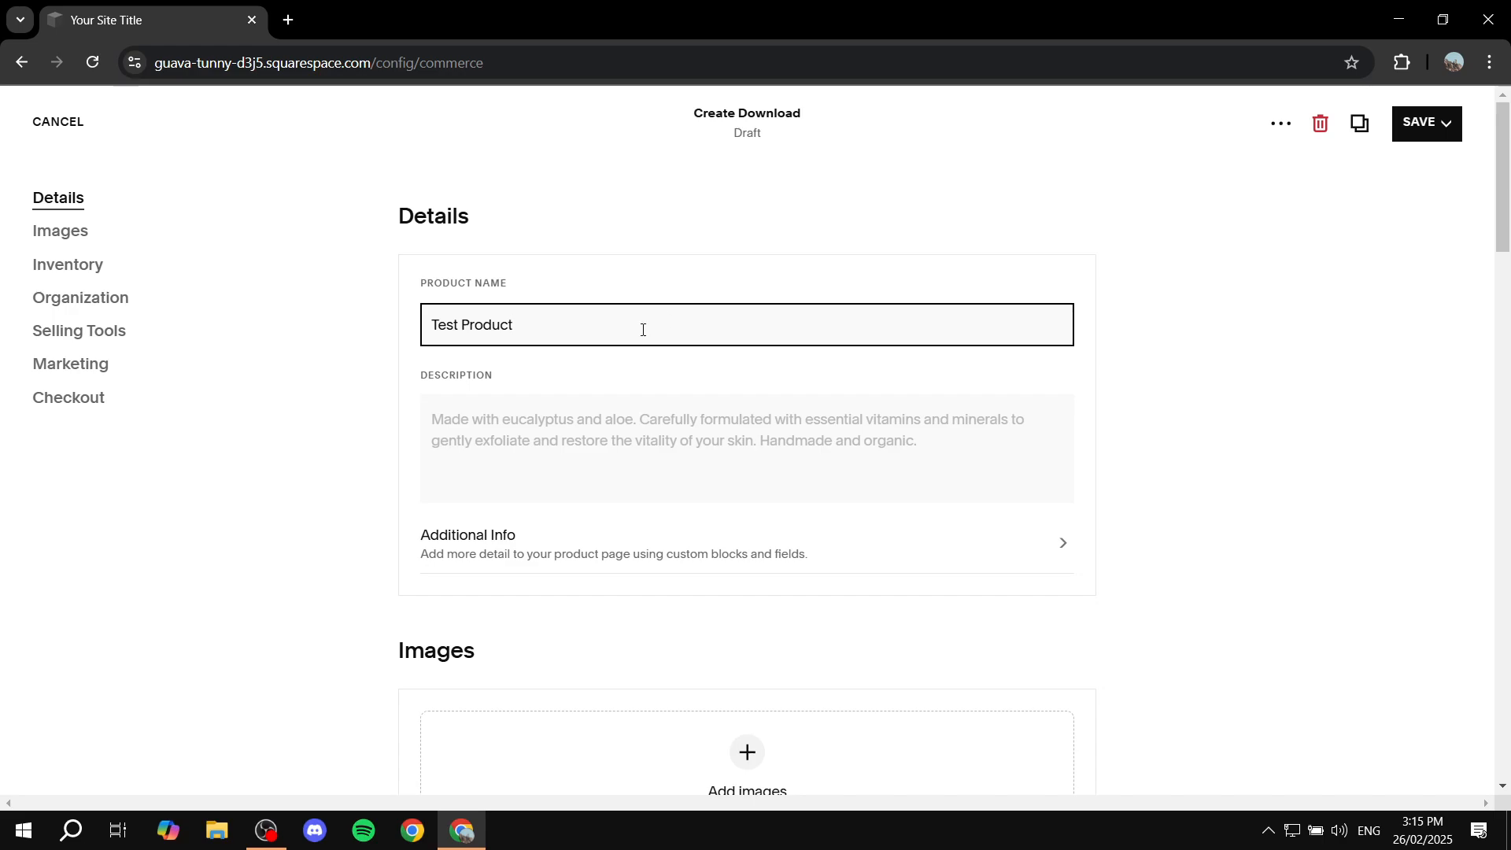
{"action": "left_click", "coordinate": [593, 430]}
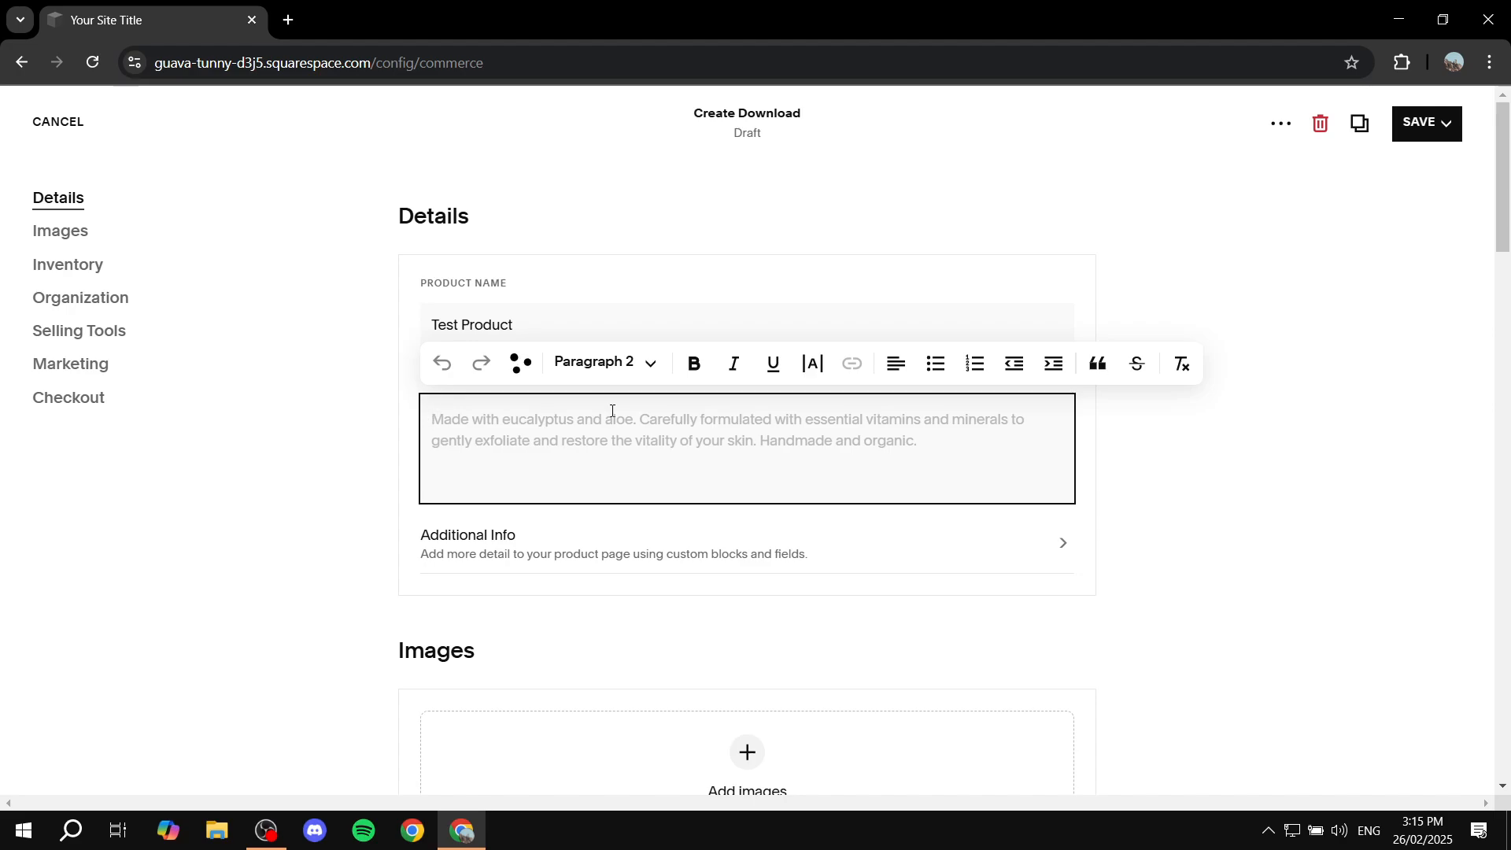
{"action": "type", "text": "Add "}
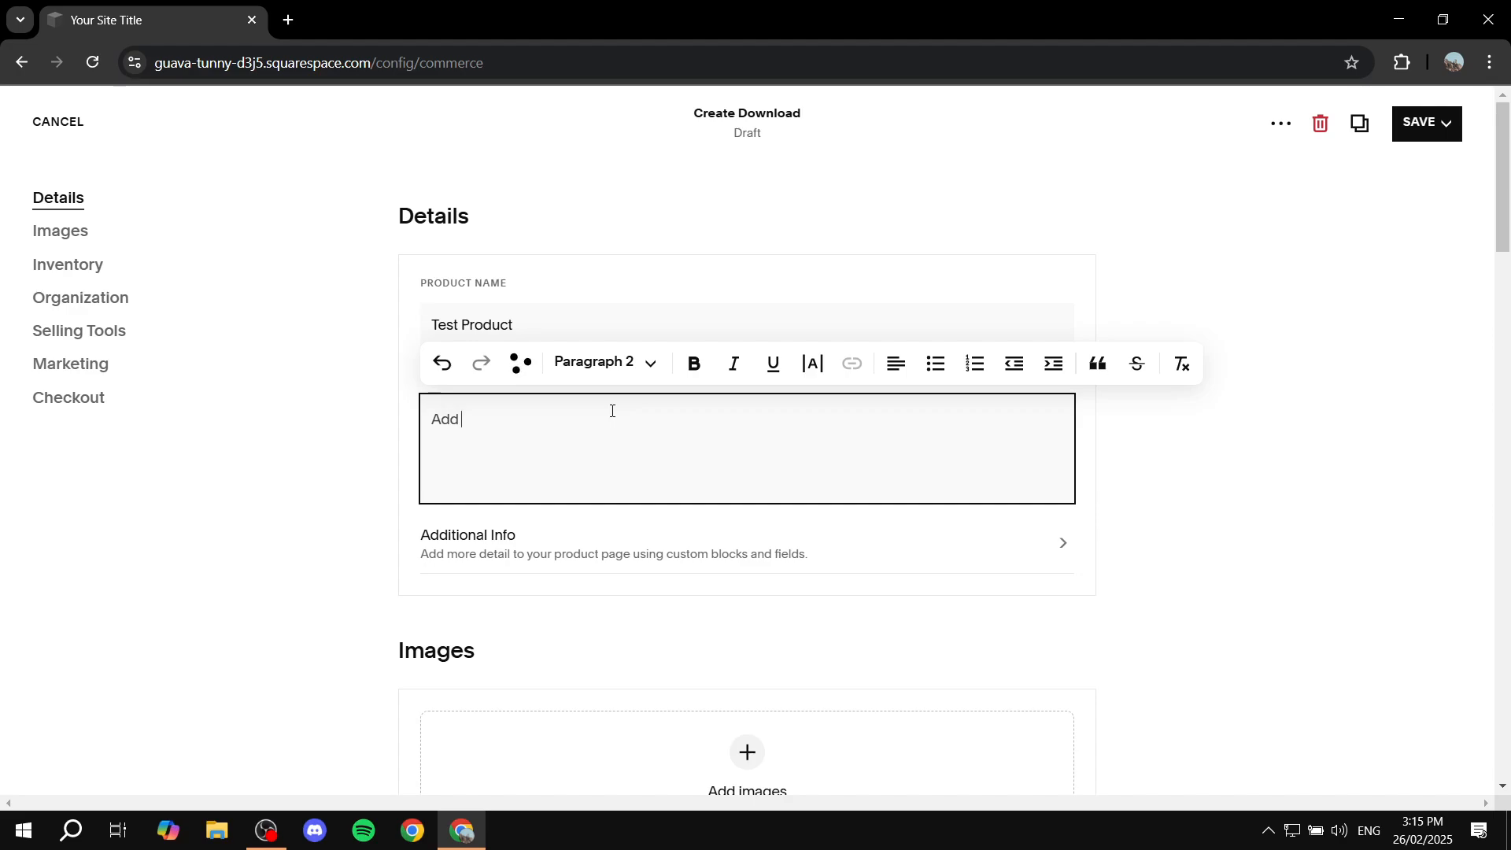
{"action": "type", "text": "your desc."}
{"action": "left_click", "coordinate": [361, 476]}
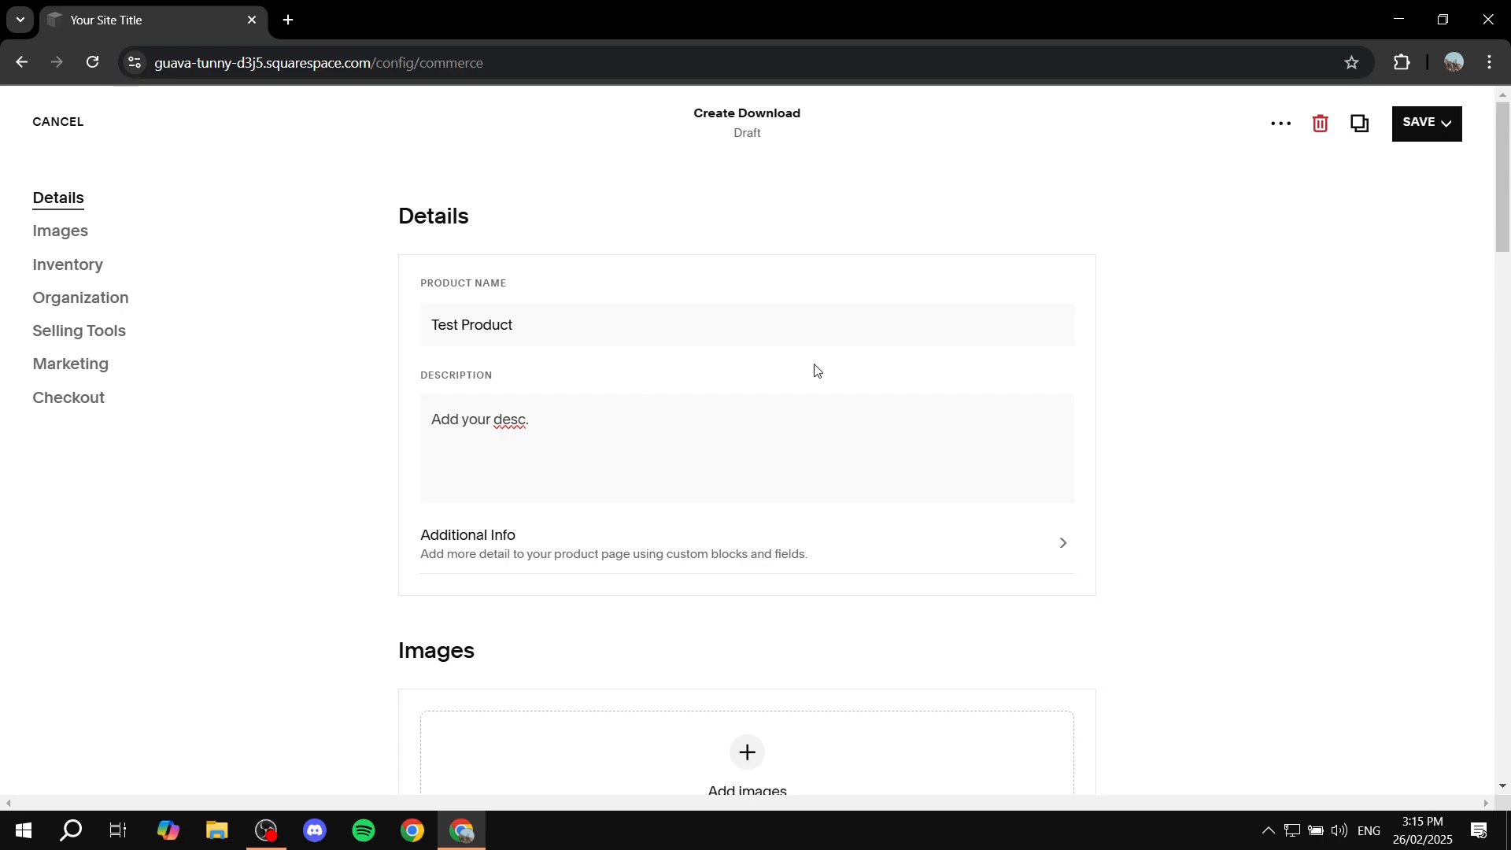
{"action": "left_click", "coordinate": [616, 422]}
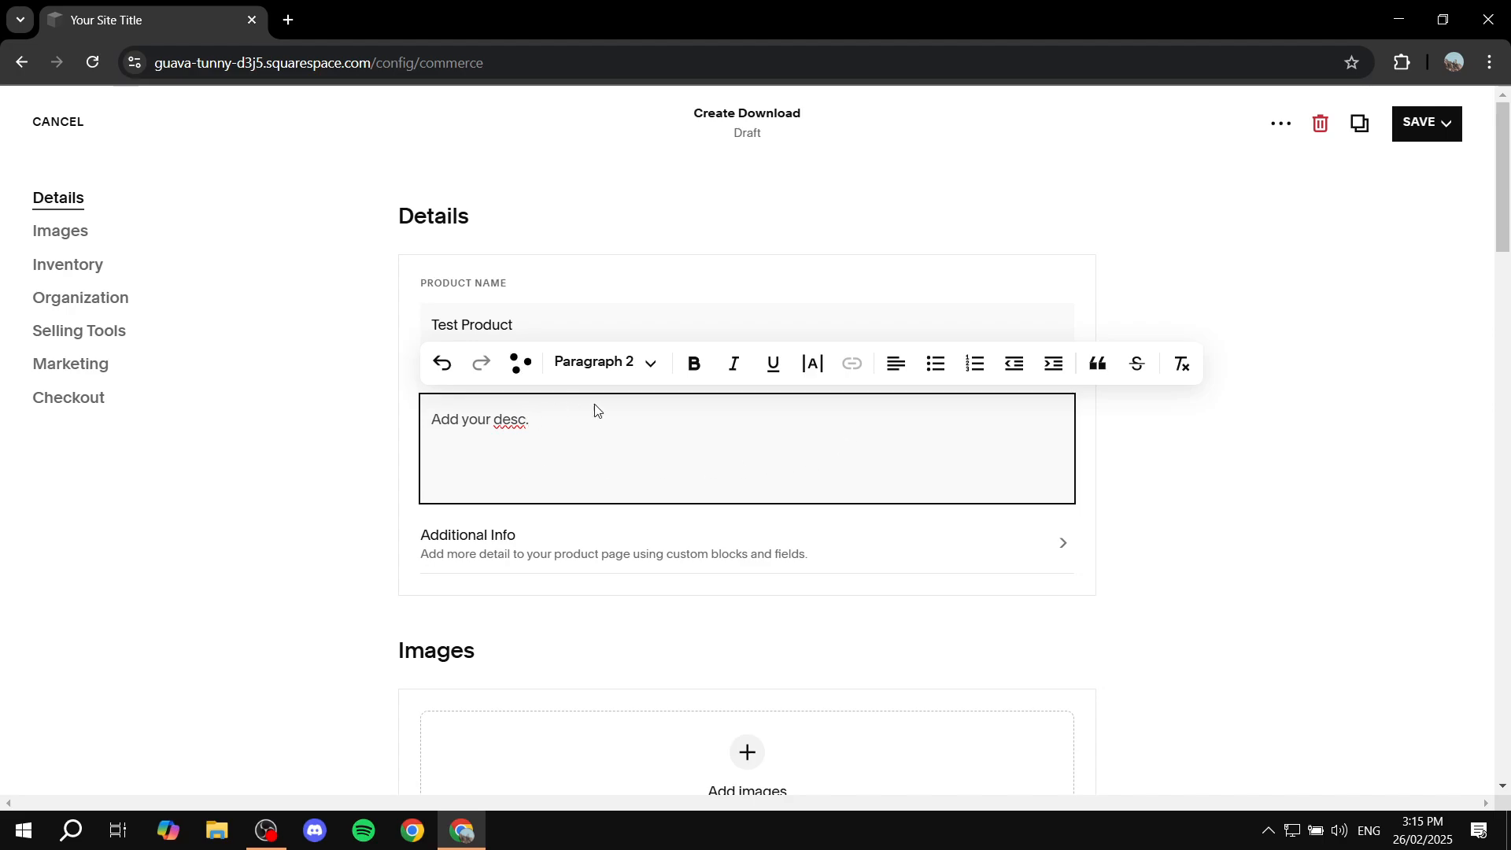
{"action": "left_click_drag", "start_coordinate": [558, 421], "coordinate": [388, 421]}
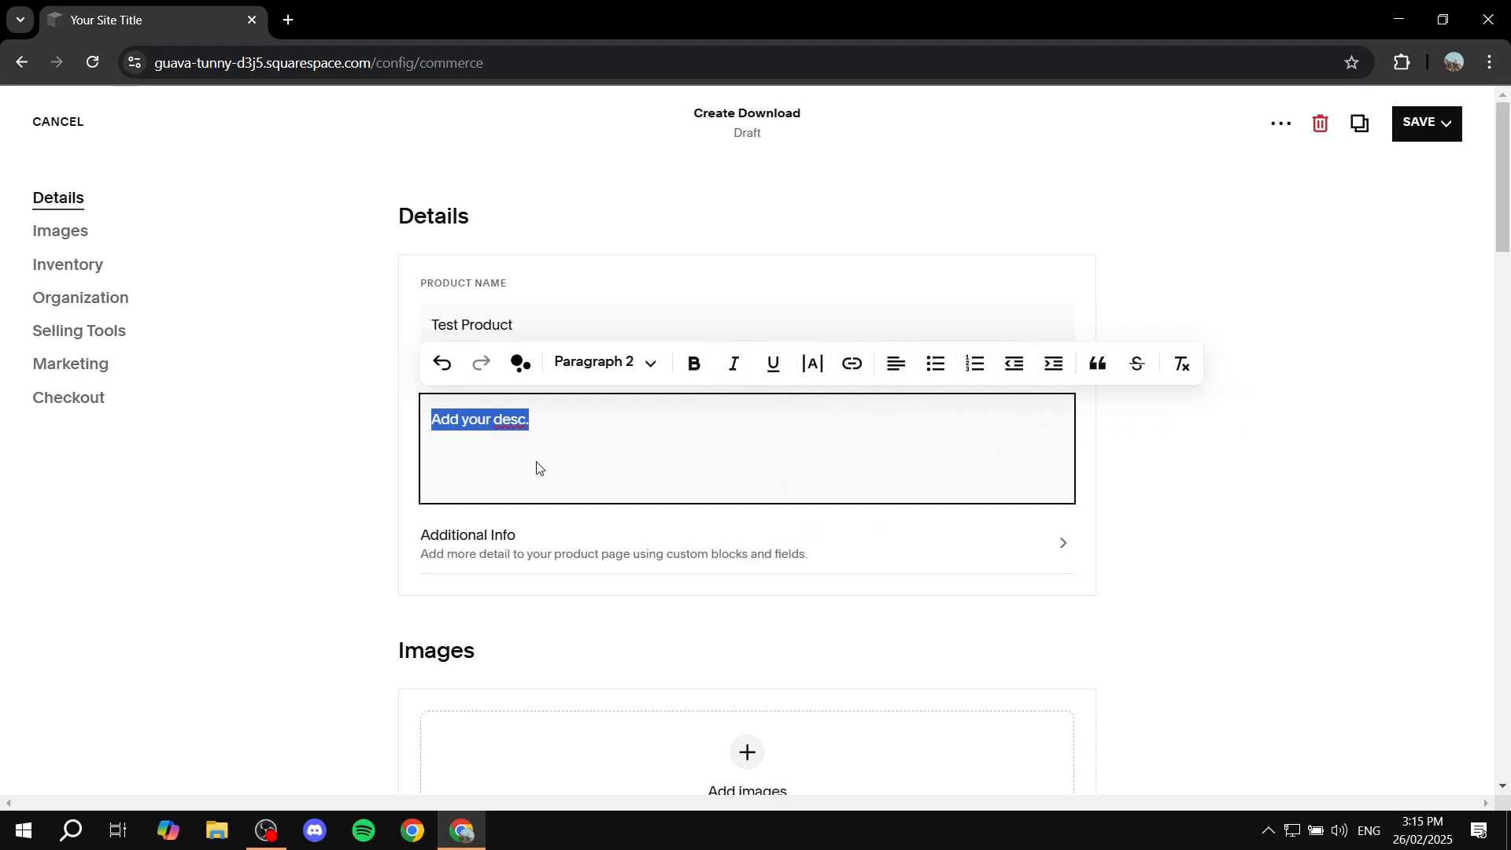
{"action": "left_click", "coordinate": [610, 368]}
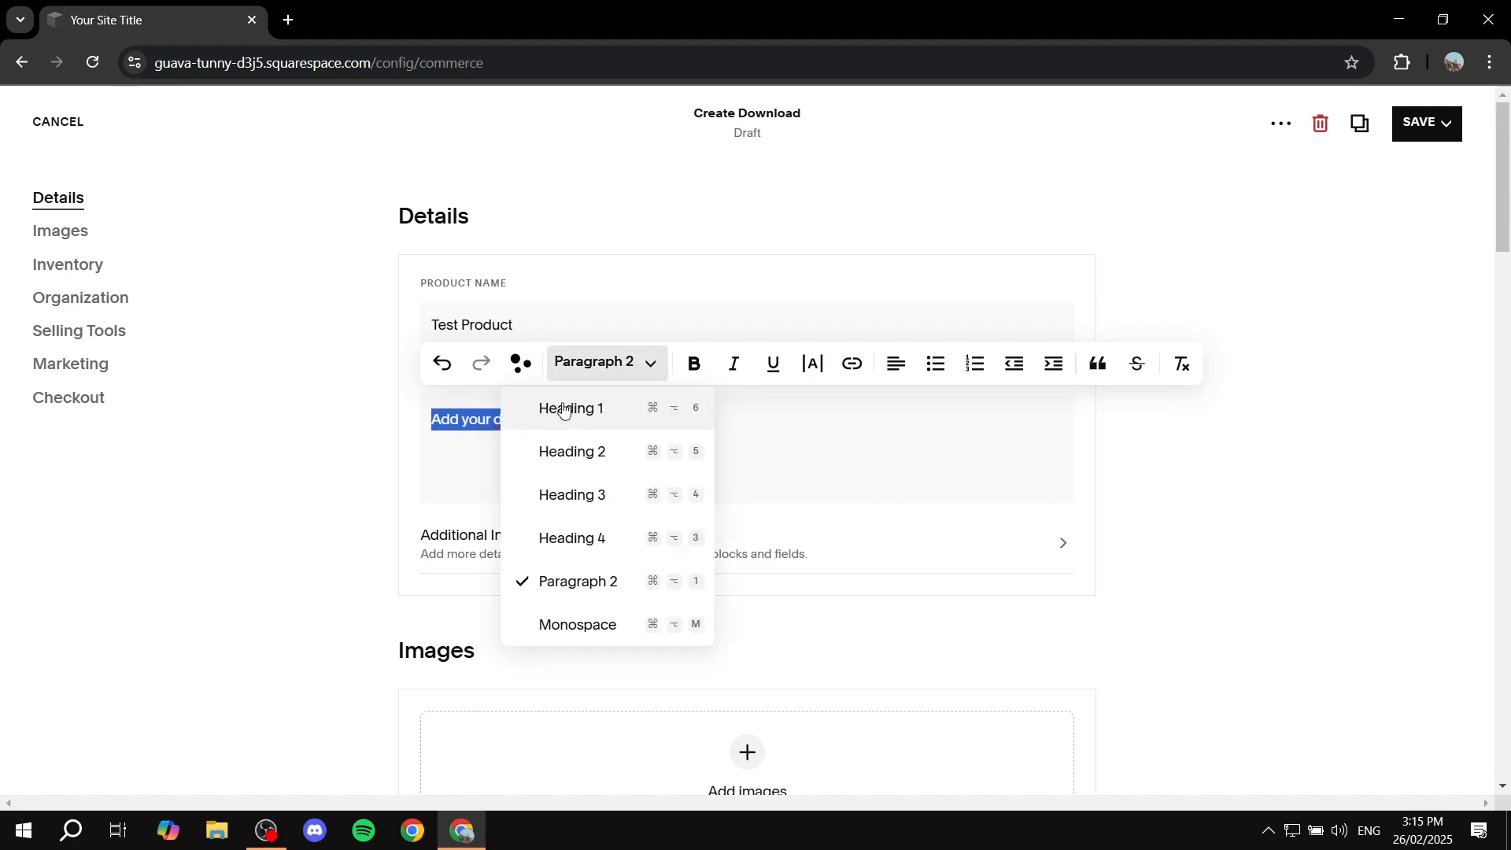
{"action": "left_click", "coordinate": [622, 359]}
{"action": "left_click", "coordinate": [356, 437]}
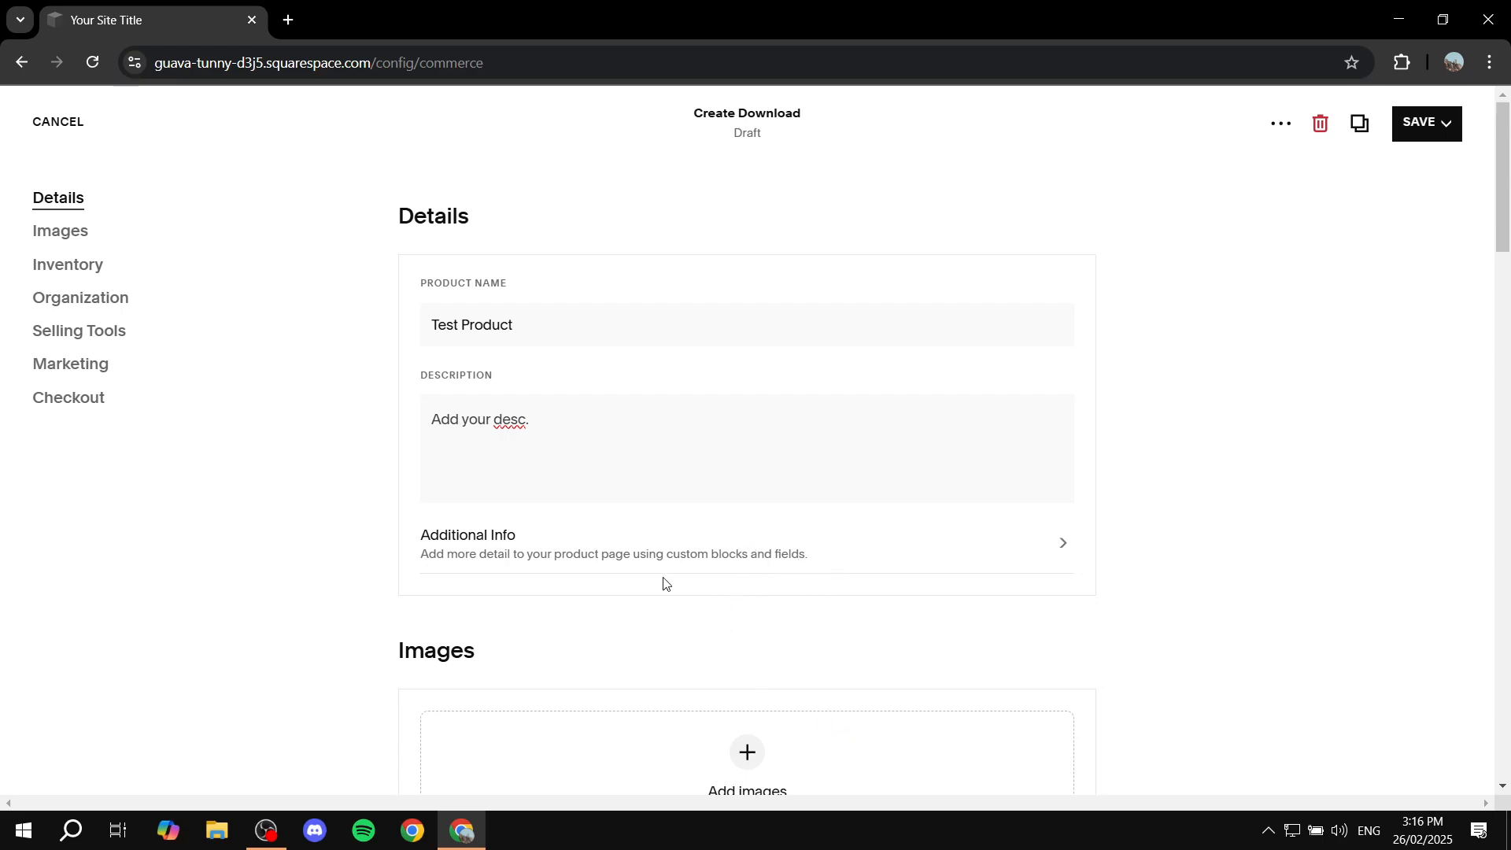
Try adding an image block to the product's Additional Info and discard the changes.
{"action": "left_click", "coordinate": [831, 559]}
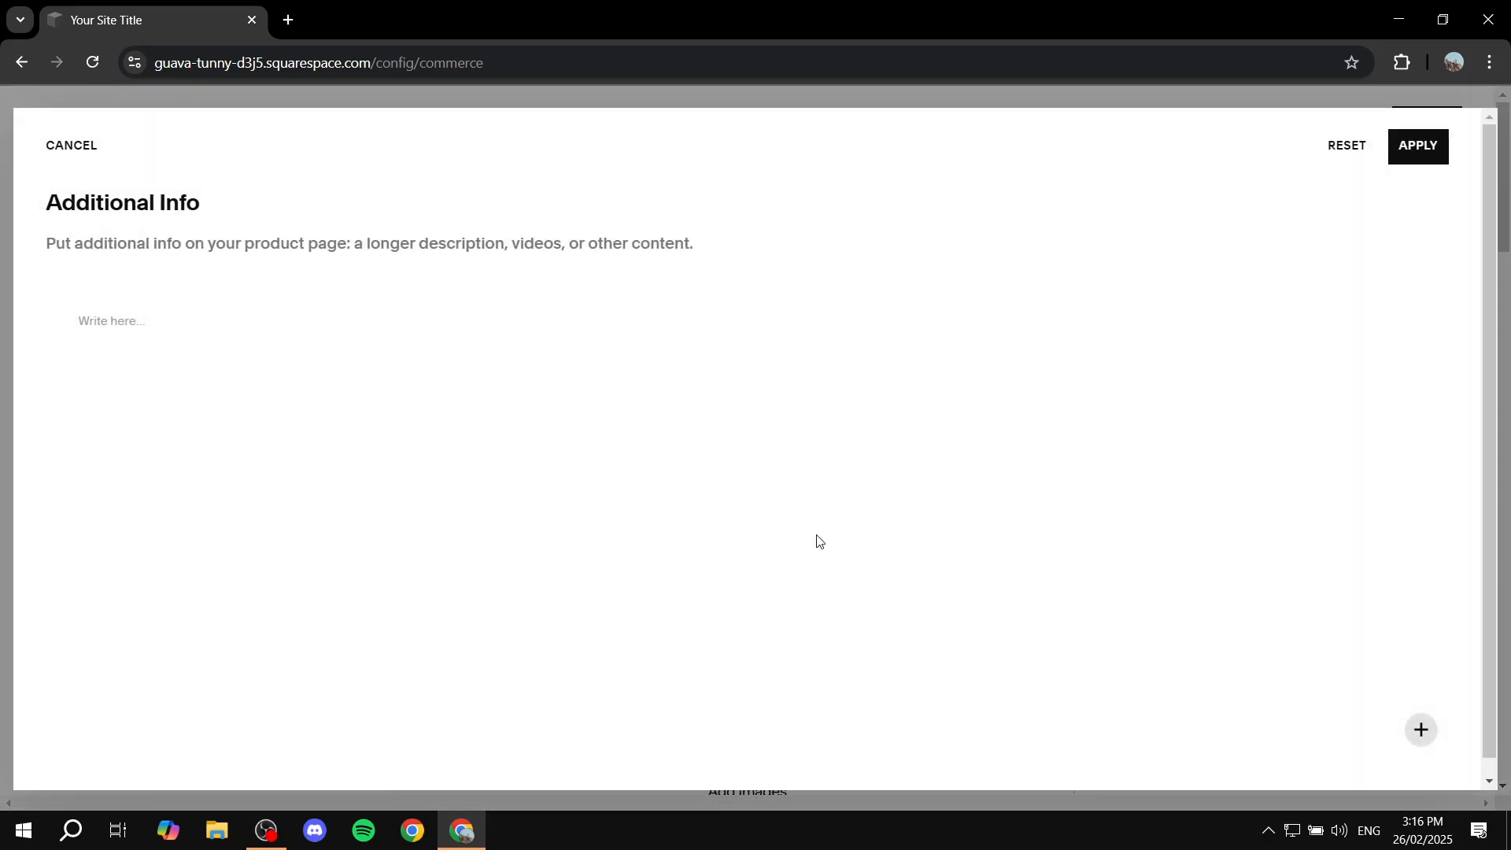
{"action": "left_click", "coordinate": [197, 336]}
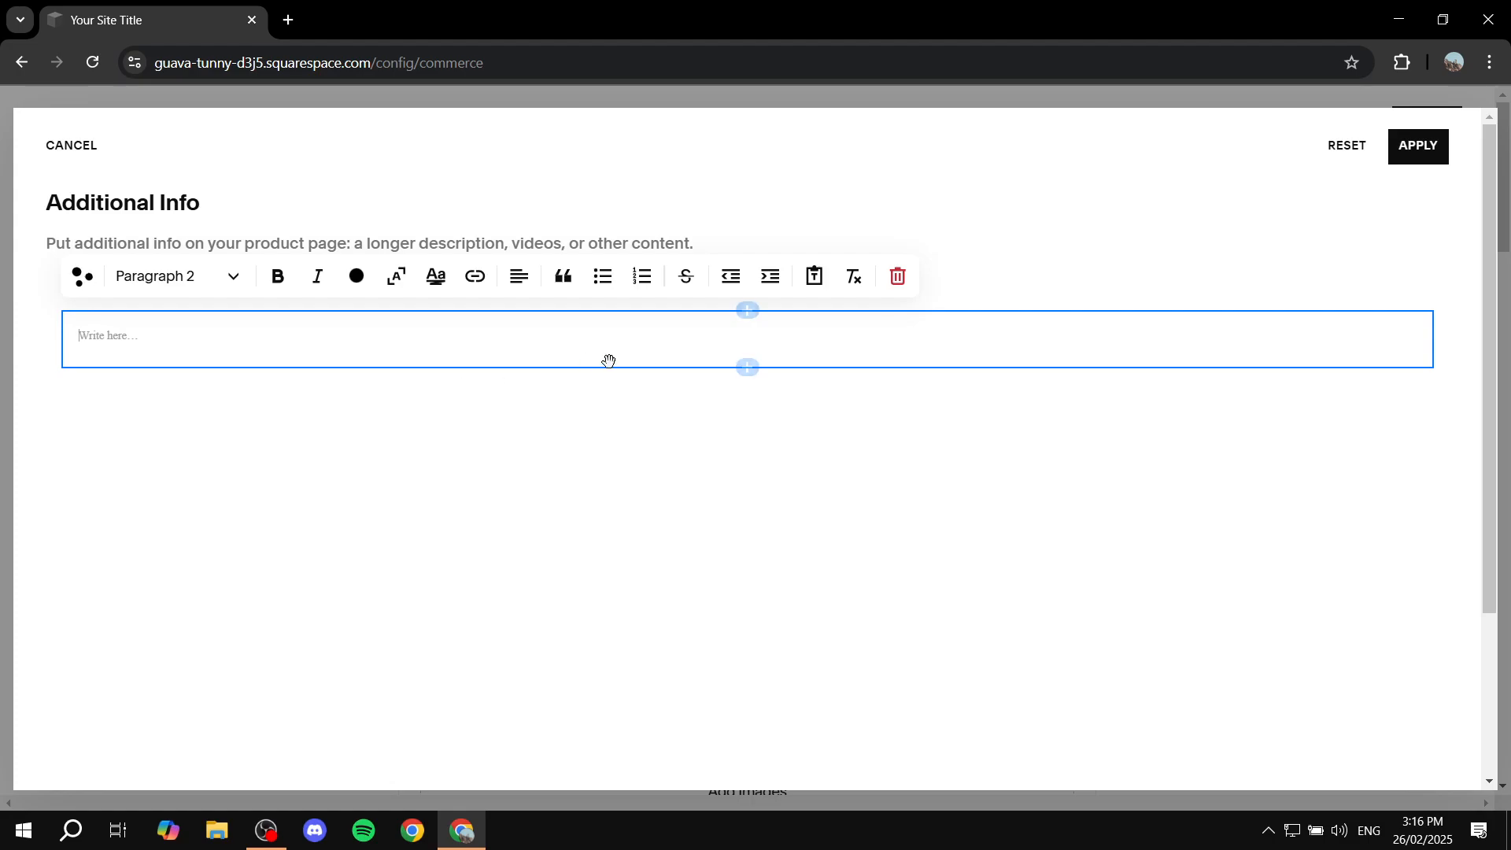
{"action": "left_click", "coordinate": [747, 368]}
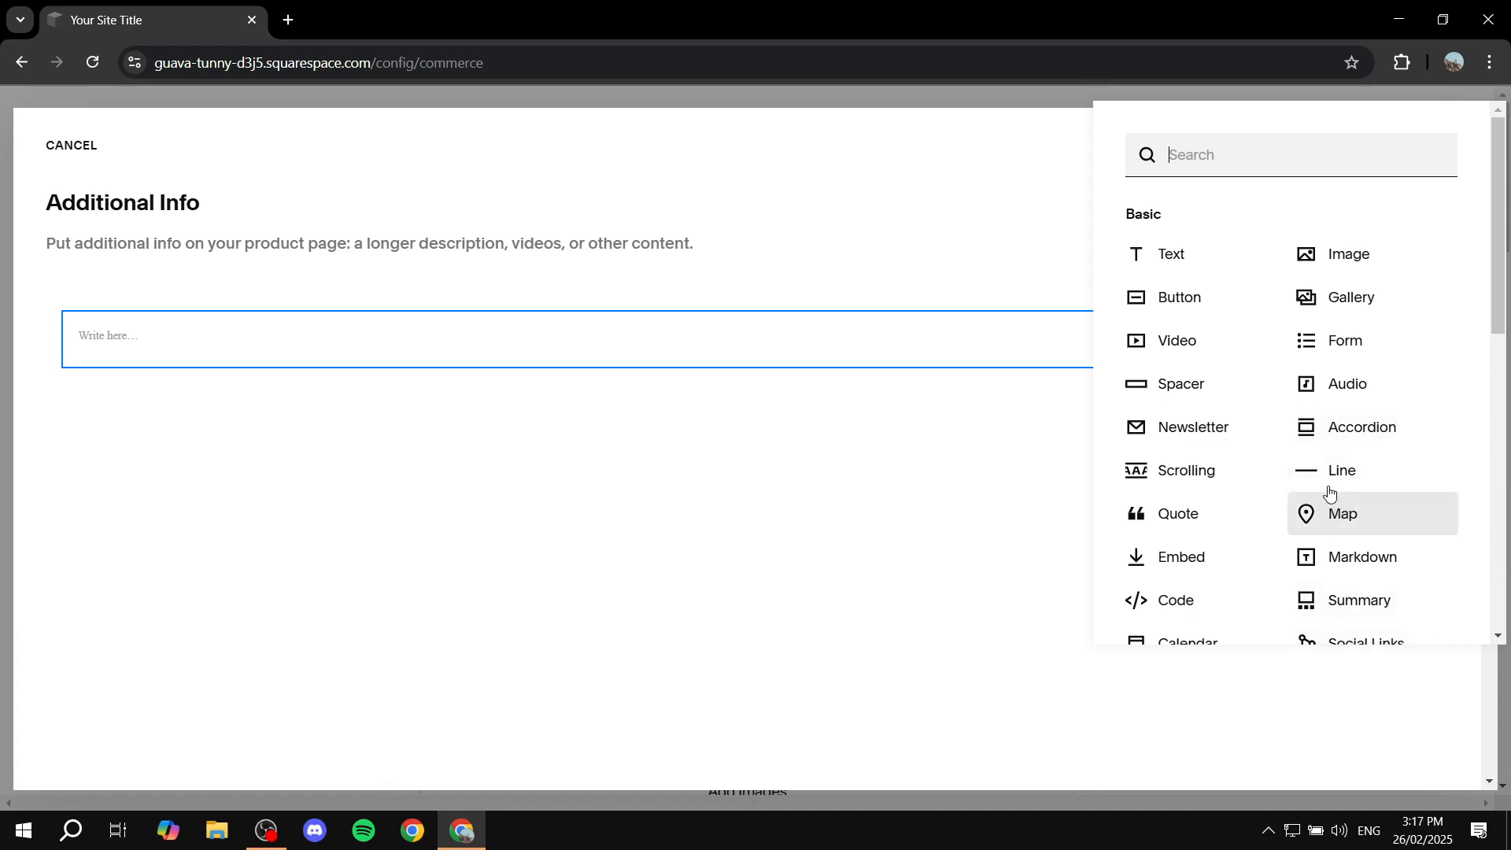
{"action": "left_click", "coordinate": [1366, 267]}
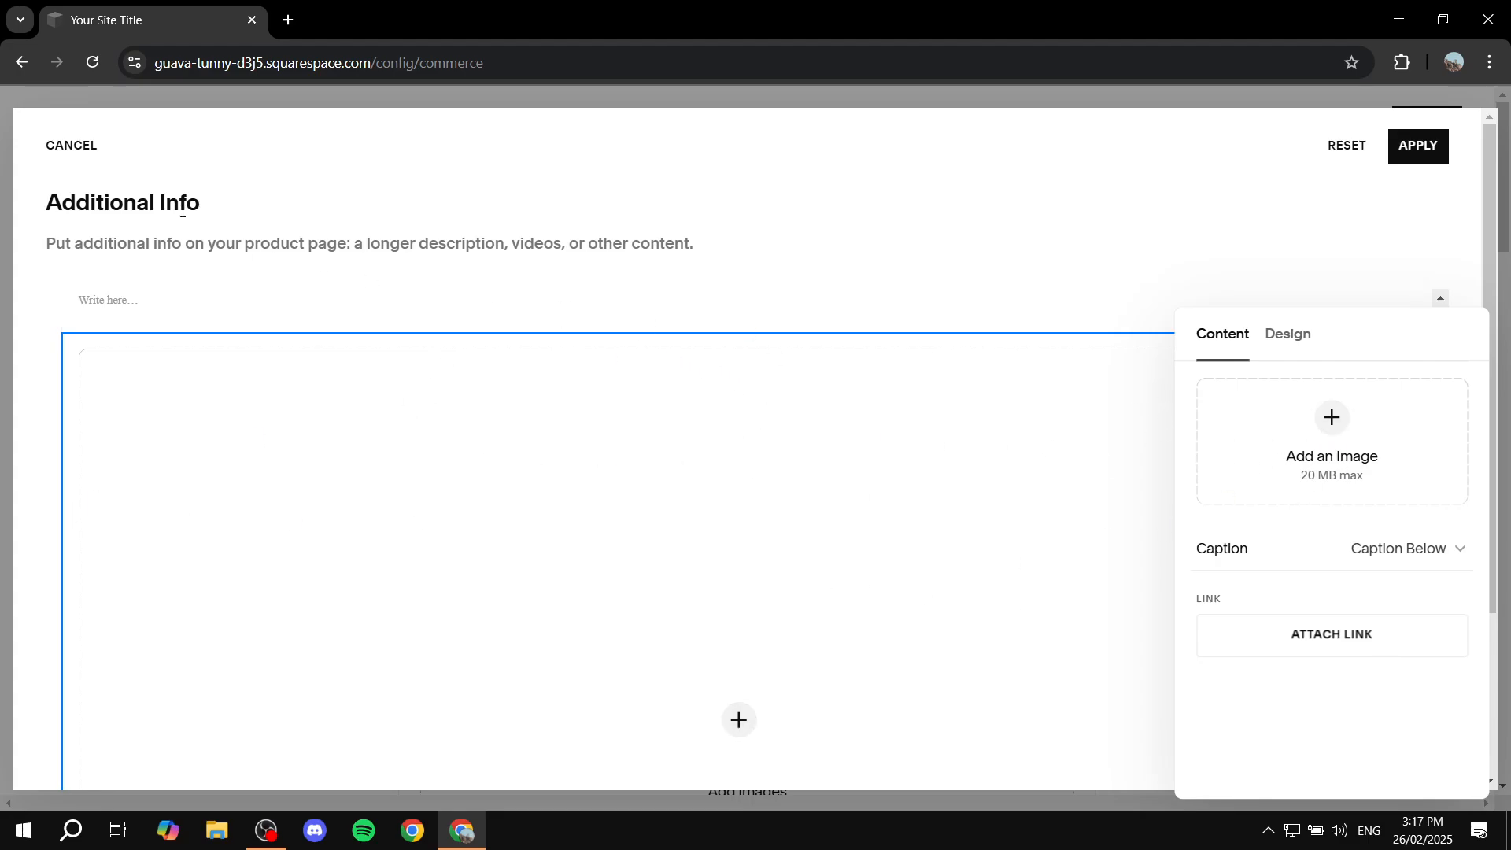
{"action": "left_click", "coordinate": [87, 149]}
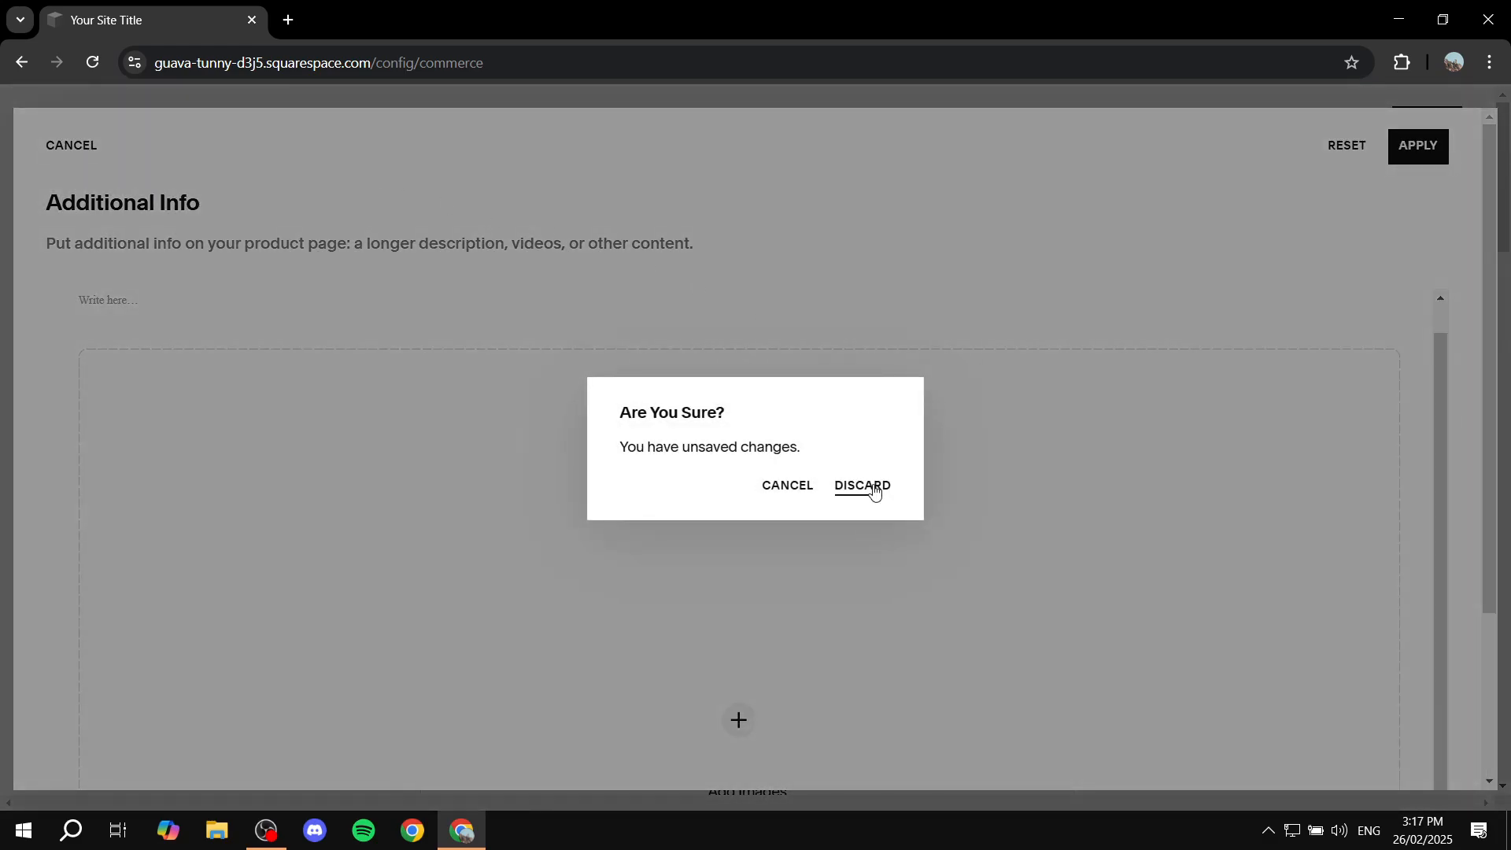
{"action": "left_click", "coordinate": [864, 484]}
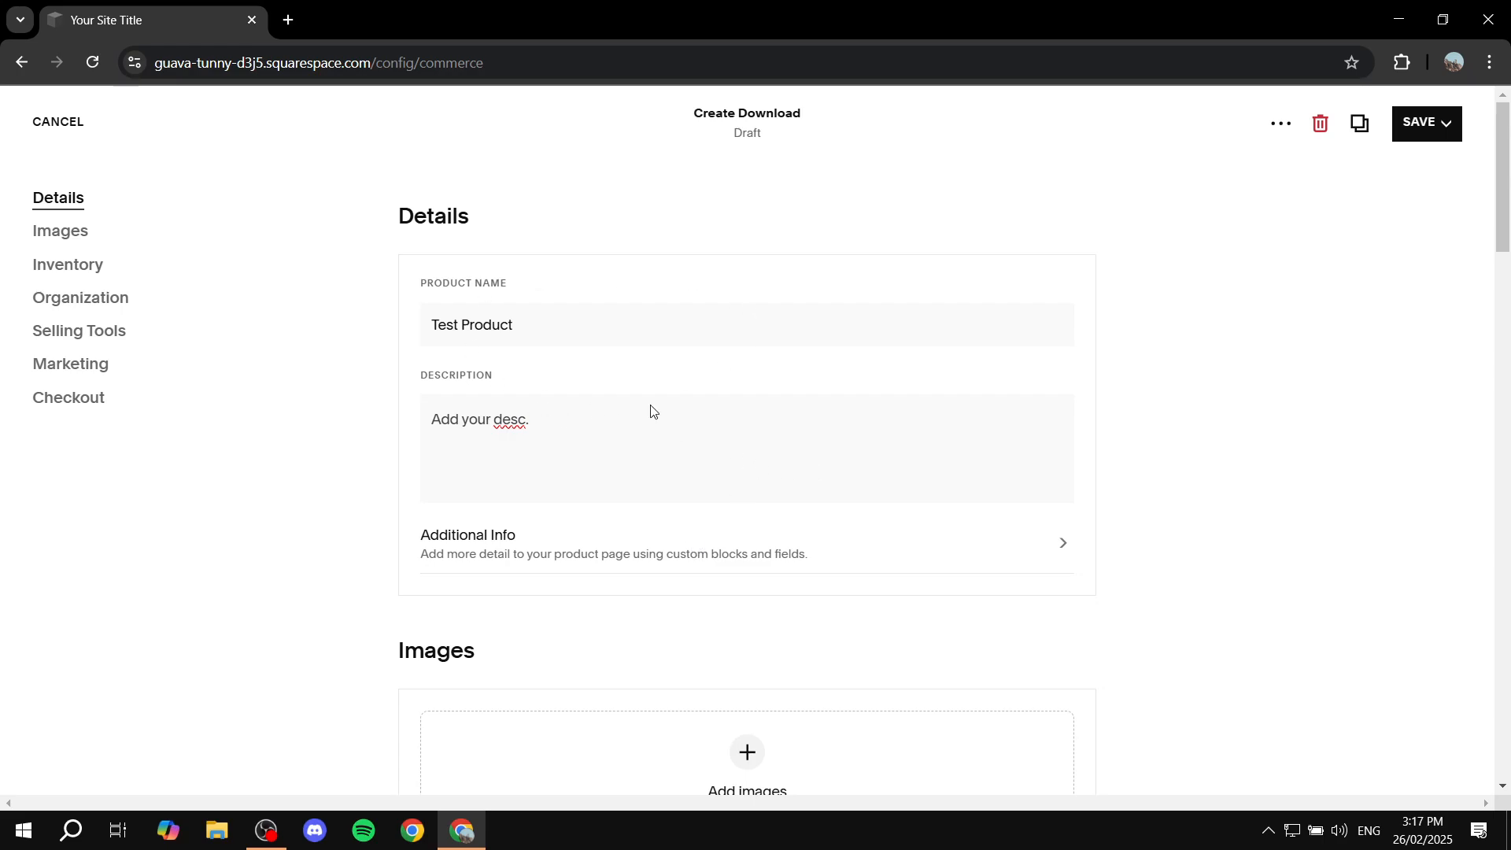
Upload Tutorial WBG.png from the Explainer Media folder as the product's image.
{"action": "scroll", "coordinate": [839, 470], "scroll_direction": "down", "scroll_amount": 2}
{"action": "scroll", "coordinate": [833, 476], "scroll_direction": "down", "scroll_amount": 1}
{"action": "left_click_drag", "start_coordinate": [396, 464], "coordinate": [492, 452]}
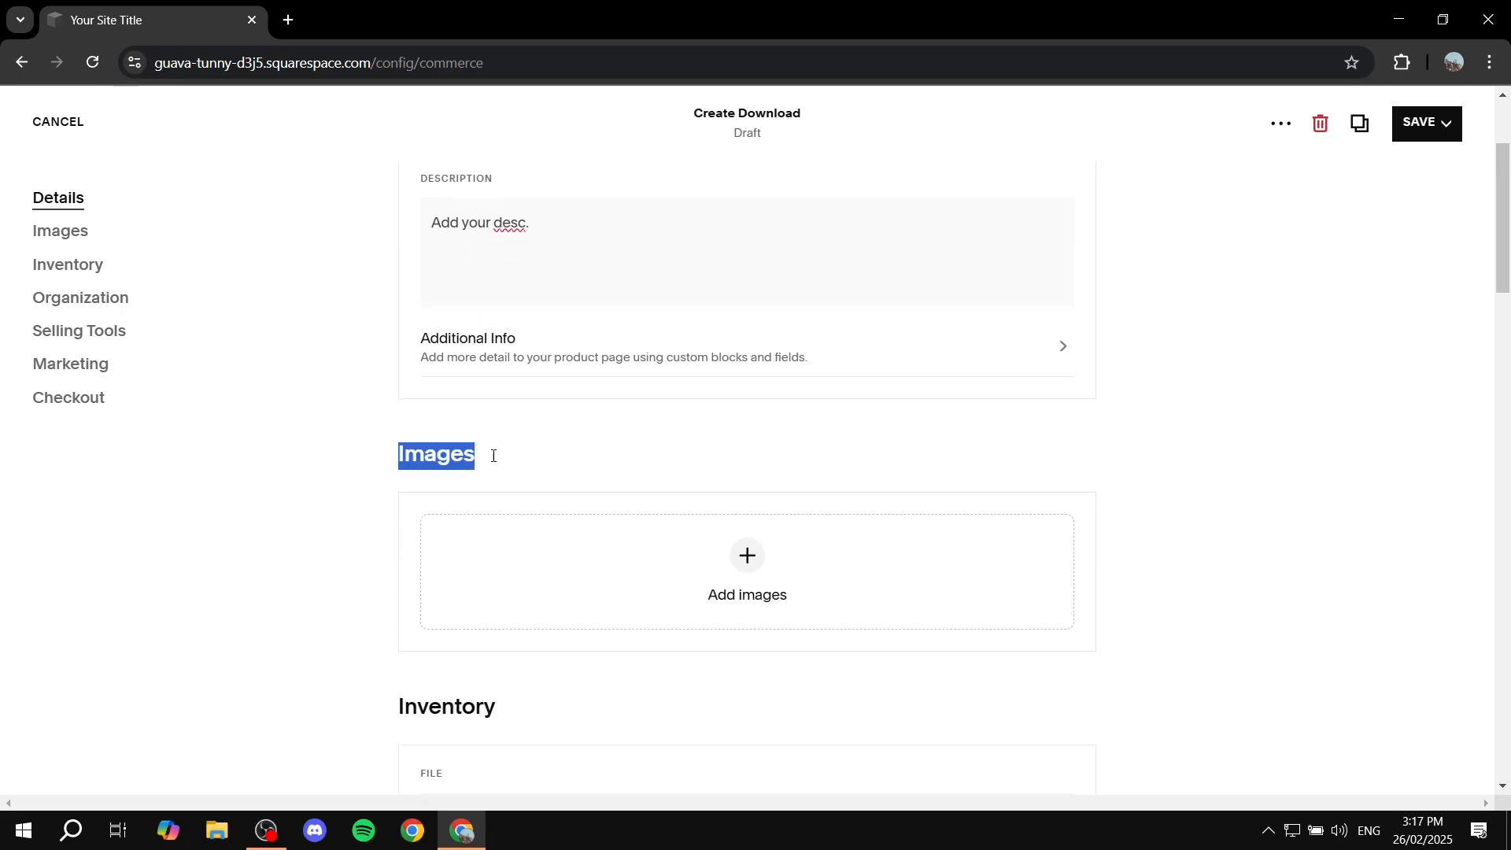
{"action": "left_click", "coordinate": [556, 456]}
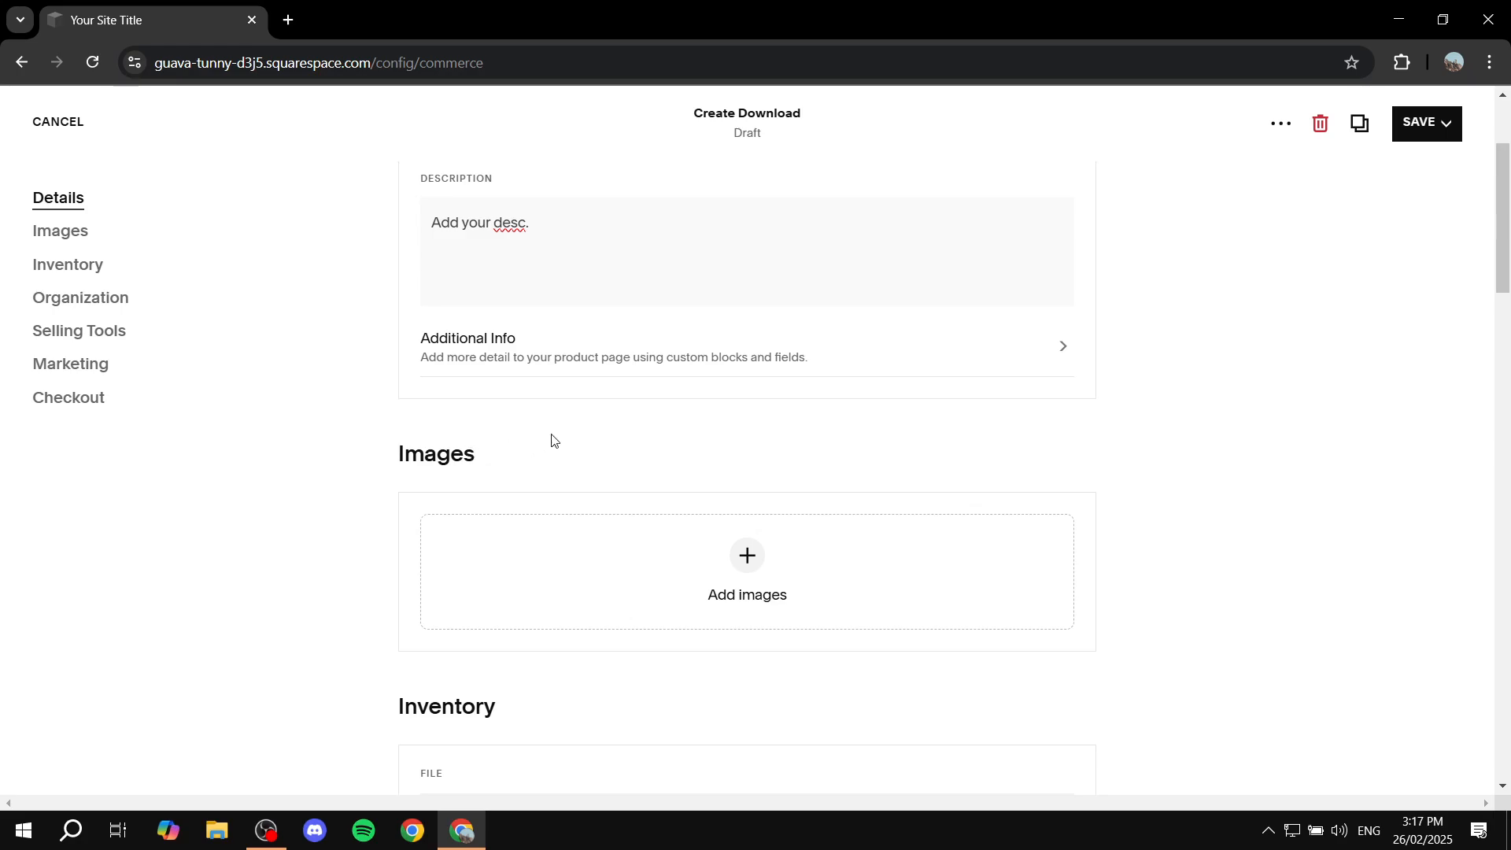
{"action": "scroll", "coordinate": [587, 441], "scroll_direction": "down", "scroll_amount": 1}
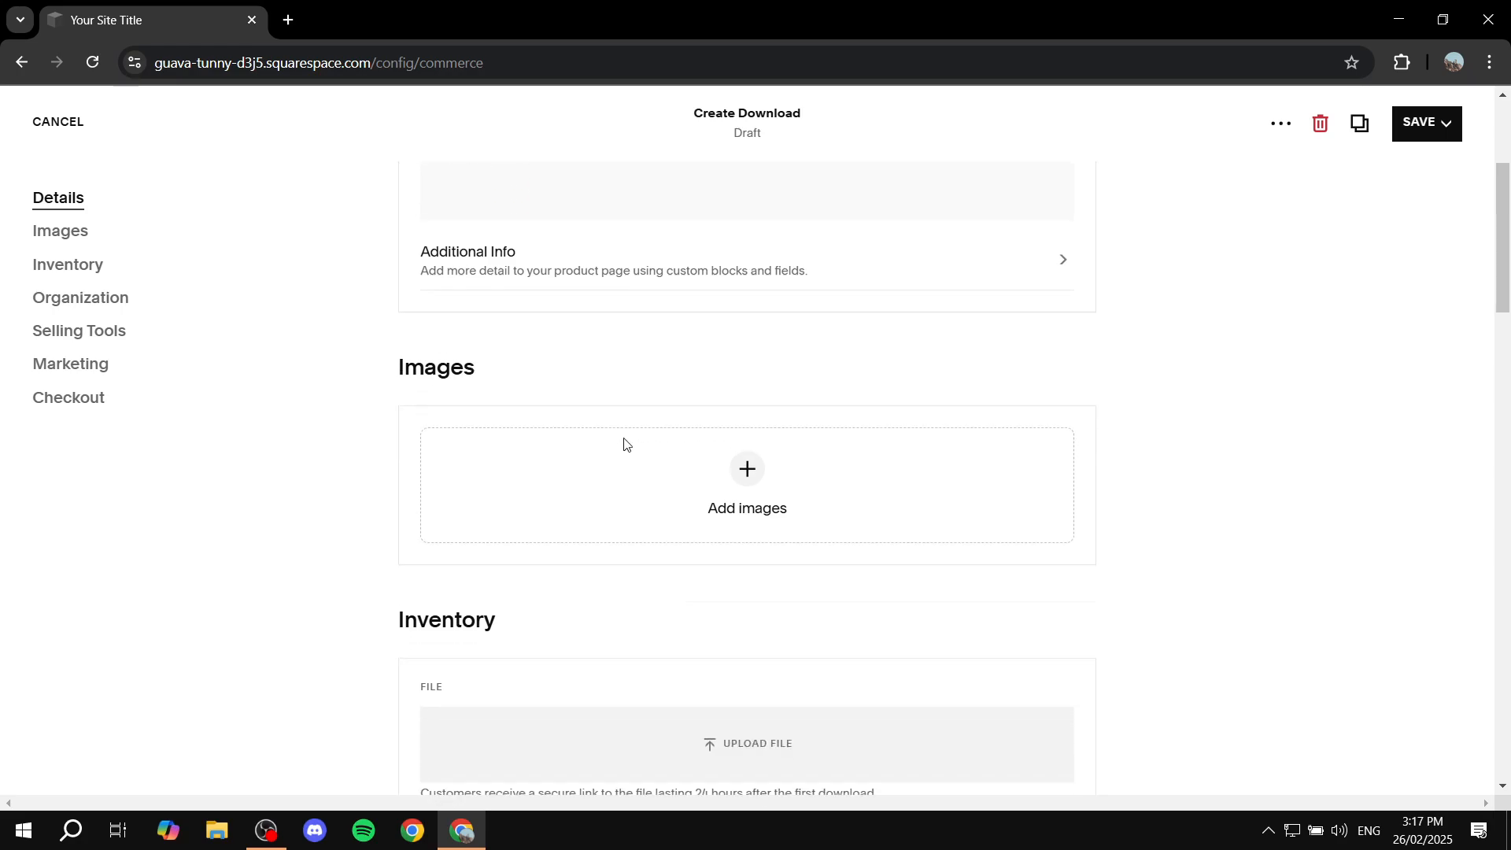
{"action": "left_click", "coordinate": [745, 461]}
{"action": "left_click", "coordinate": [830, 463]}
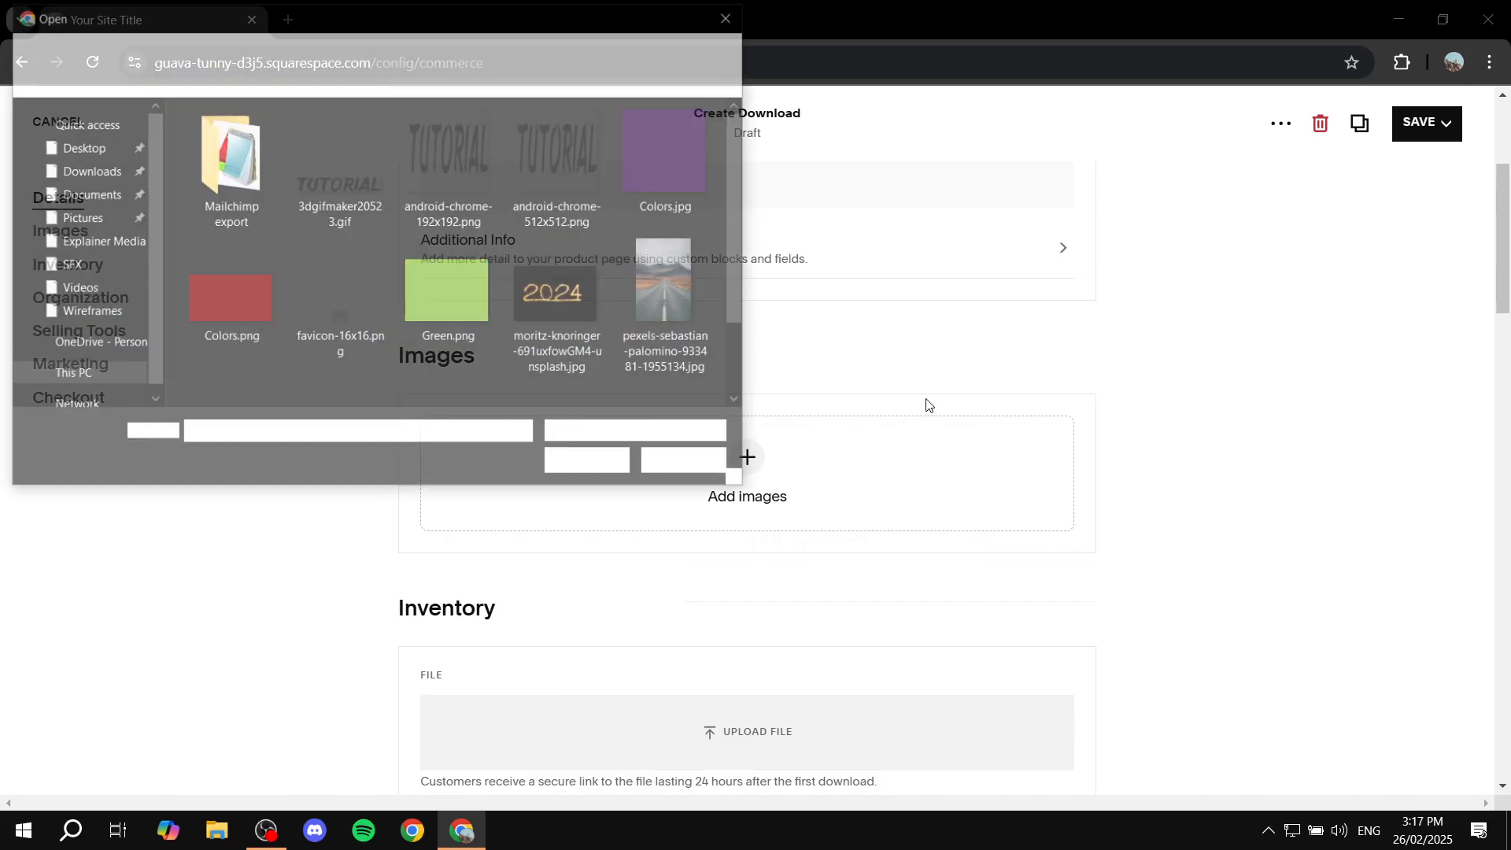
{"action": "scroll", "coordinate": [583, 227], "scroll_direction": "down", "scroll_amount": 1}
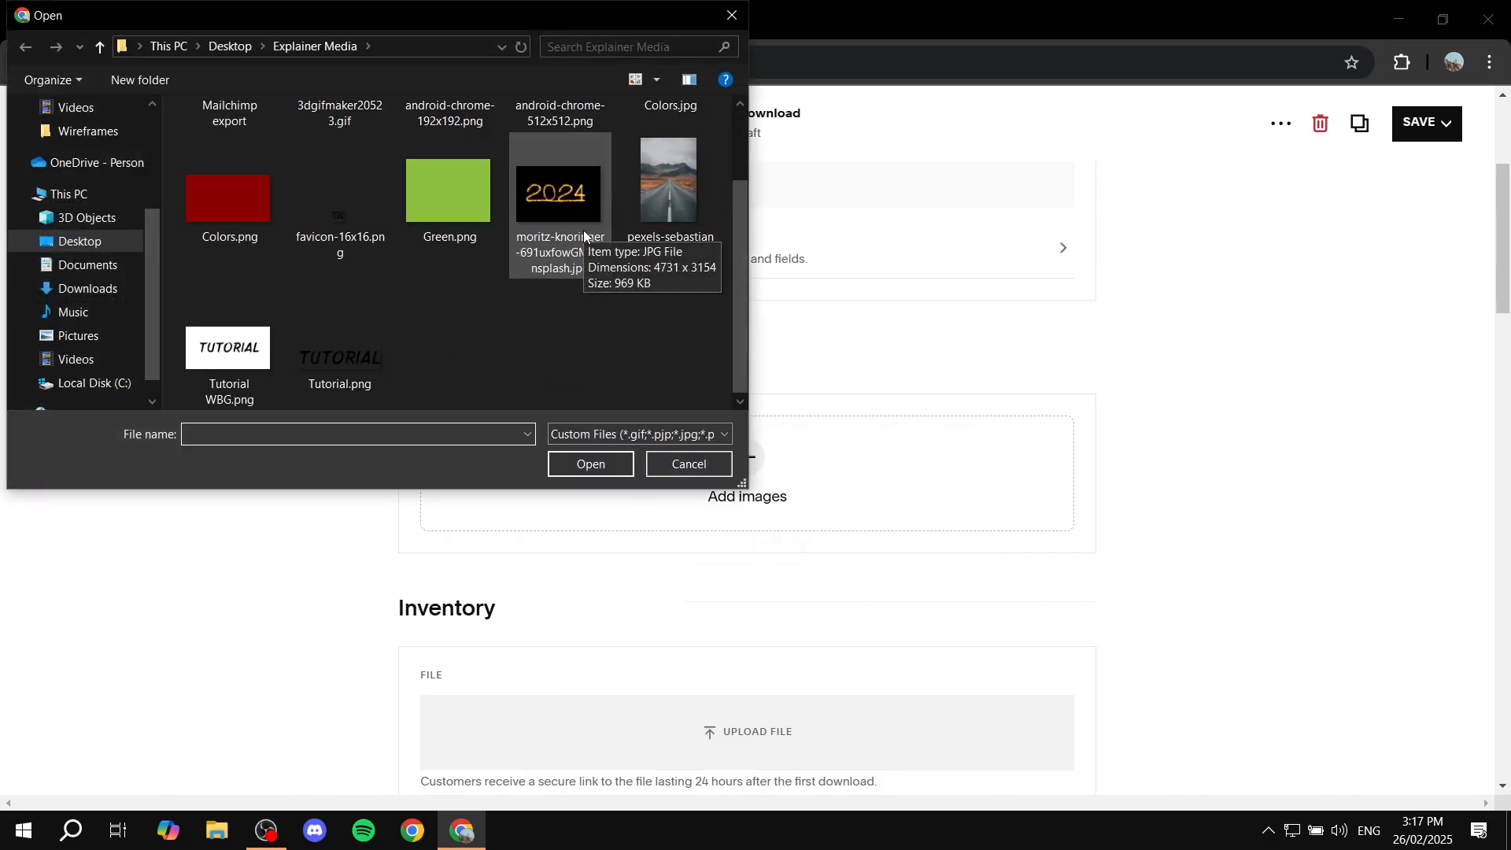
{"action": "double_click", "coordinate": [237, 342]}
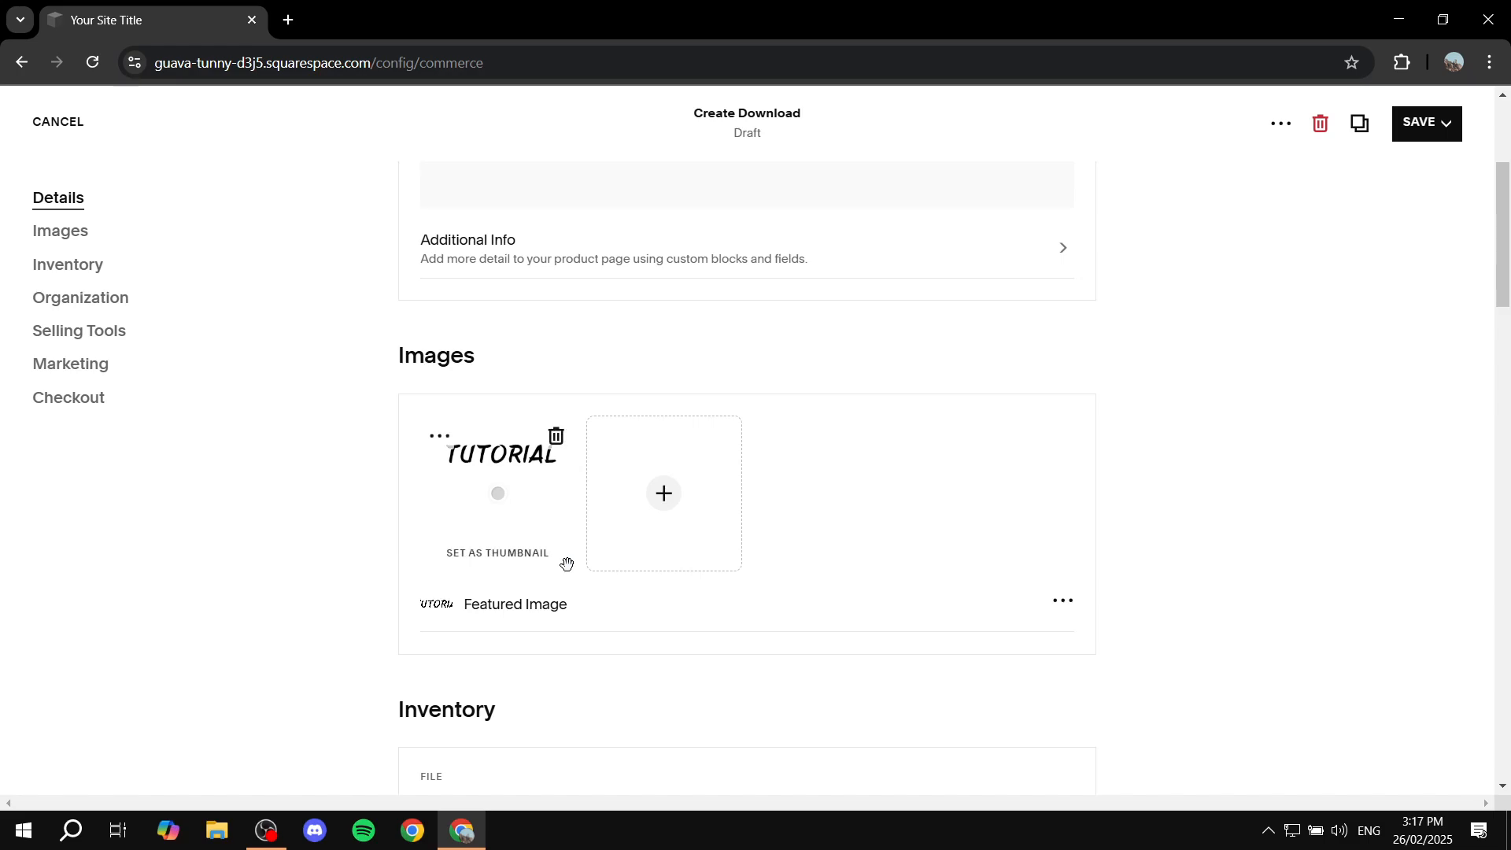
Upload sample.pdf from the Explainer Media folder as the product's downloadable file.
{"action": "scroll", "coordinate": [472, 574], "scroll_direction": "down", "scroll_amount": 3}
{"action": "left_click_drag", "start_coordinate": [392, 519], "coordinate": [526, 517]}
{"action": "left_click", "coordinate": [553, 495]}
{"action": "scroll", "coordinate": [553, 495], "scroll_direction": "down", "scroll_amount": 1}
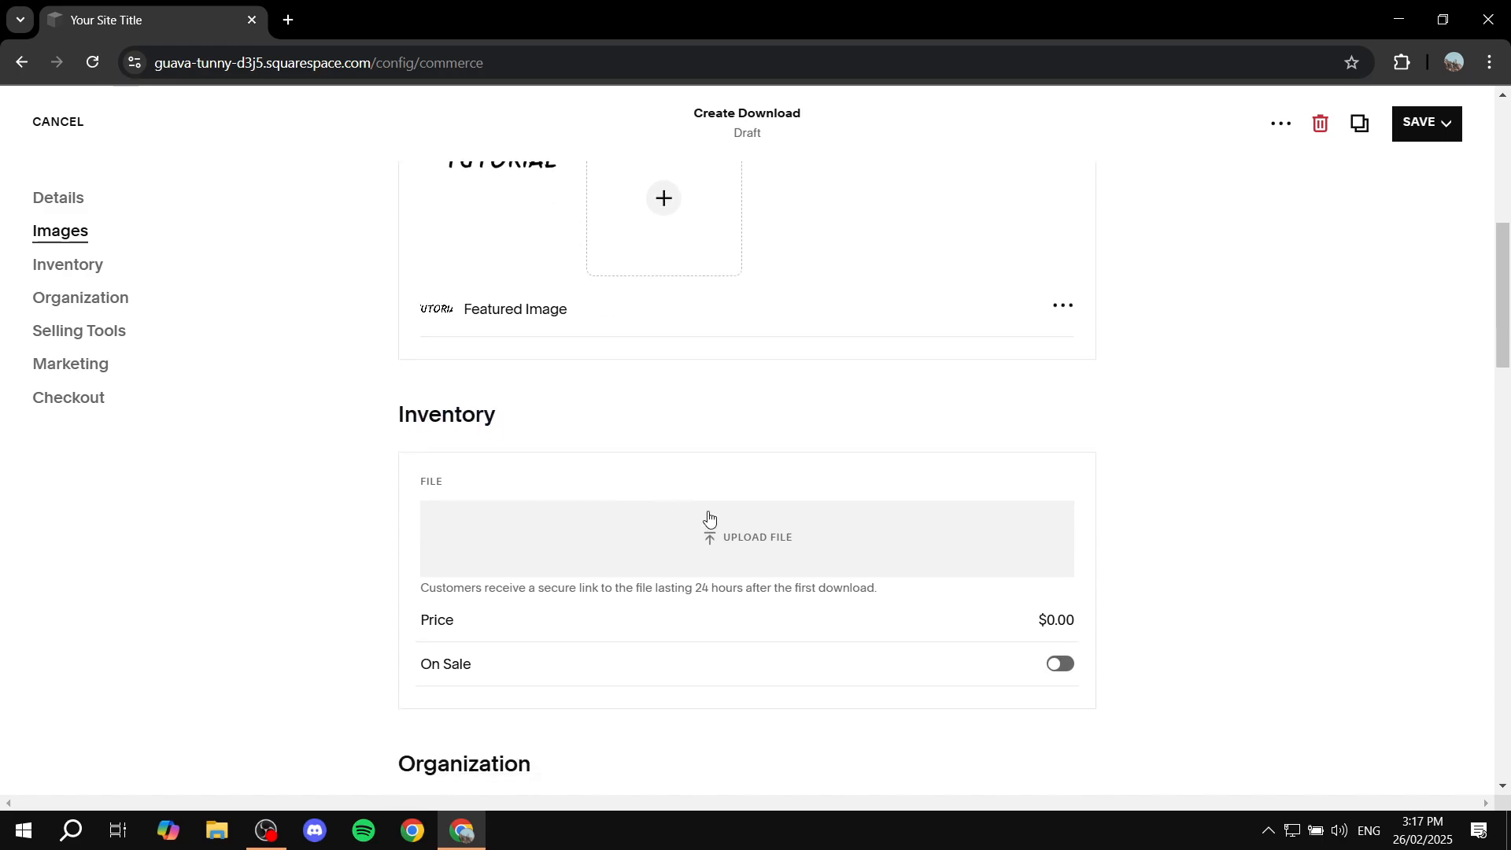
{"action": "left_click", "coordinate": [754, 540]}
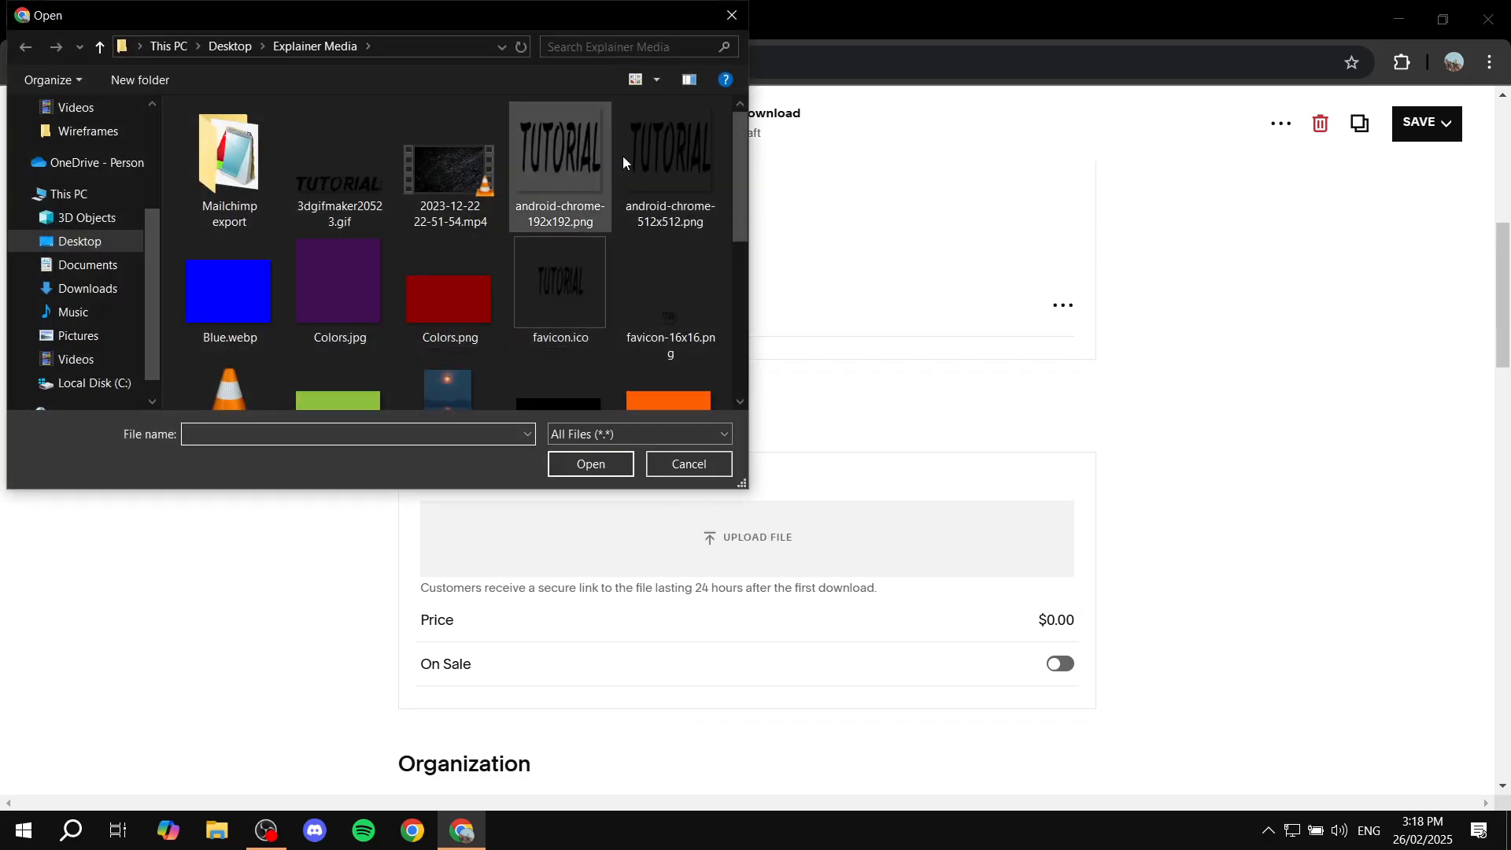
{"action": "scroll", "coordinate": [603, 291], "scroll_direction": "down", "scroll_amount": 5}
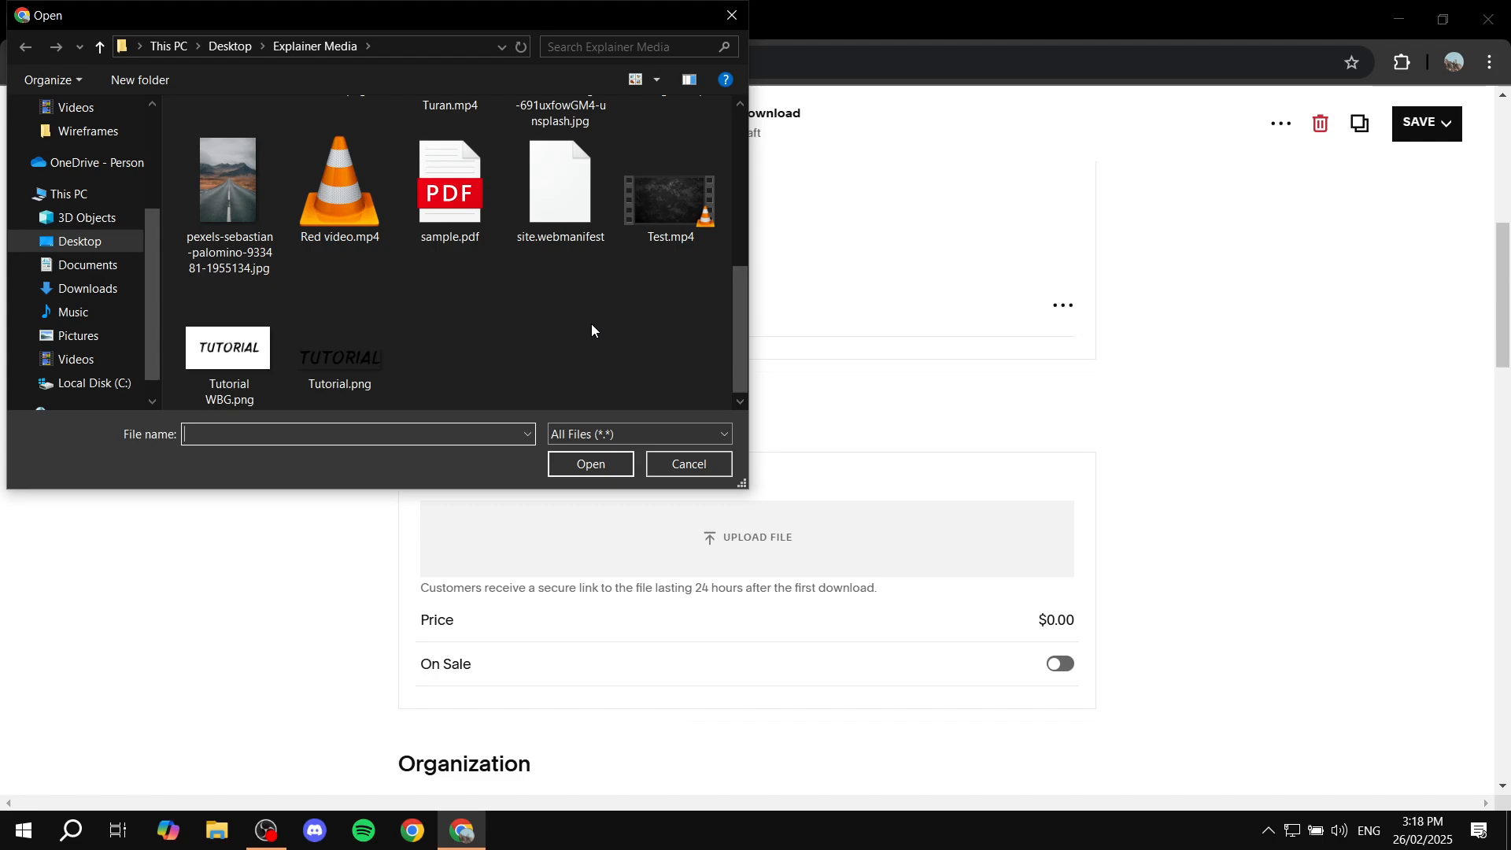
{"action": "double_click", "coordinate": [475, 206]}
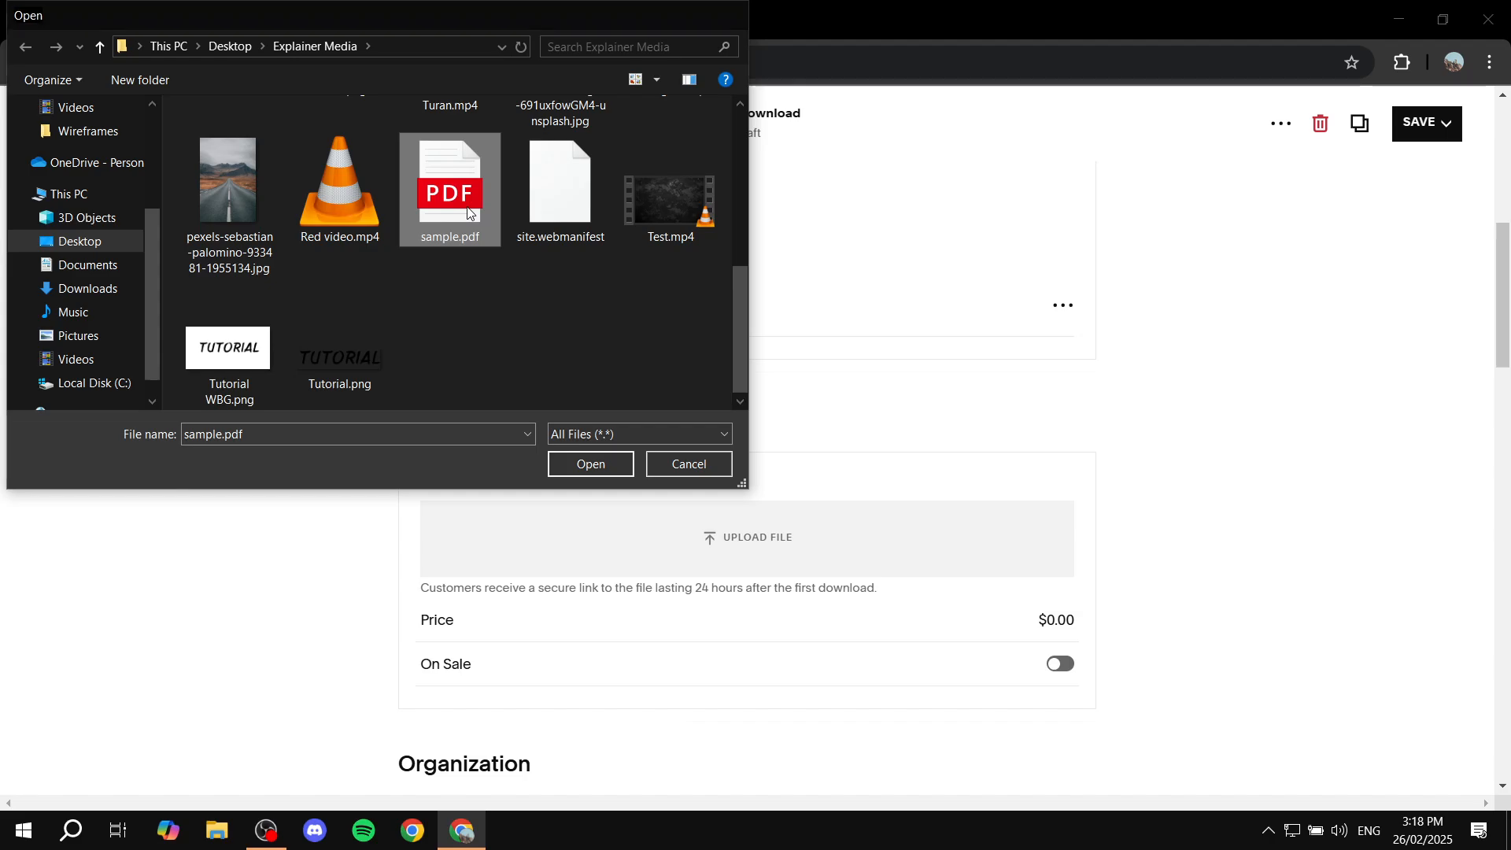
Set the download product's price to $20.00.
{"action": "scroll", "coordinate": [817, 454], "scroll_direction": "down", "scroll_amount": 3}
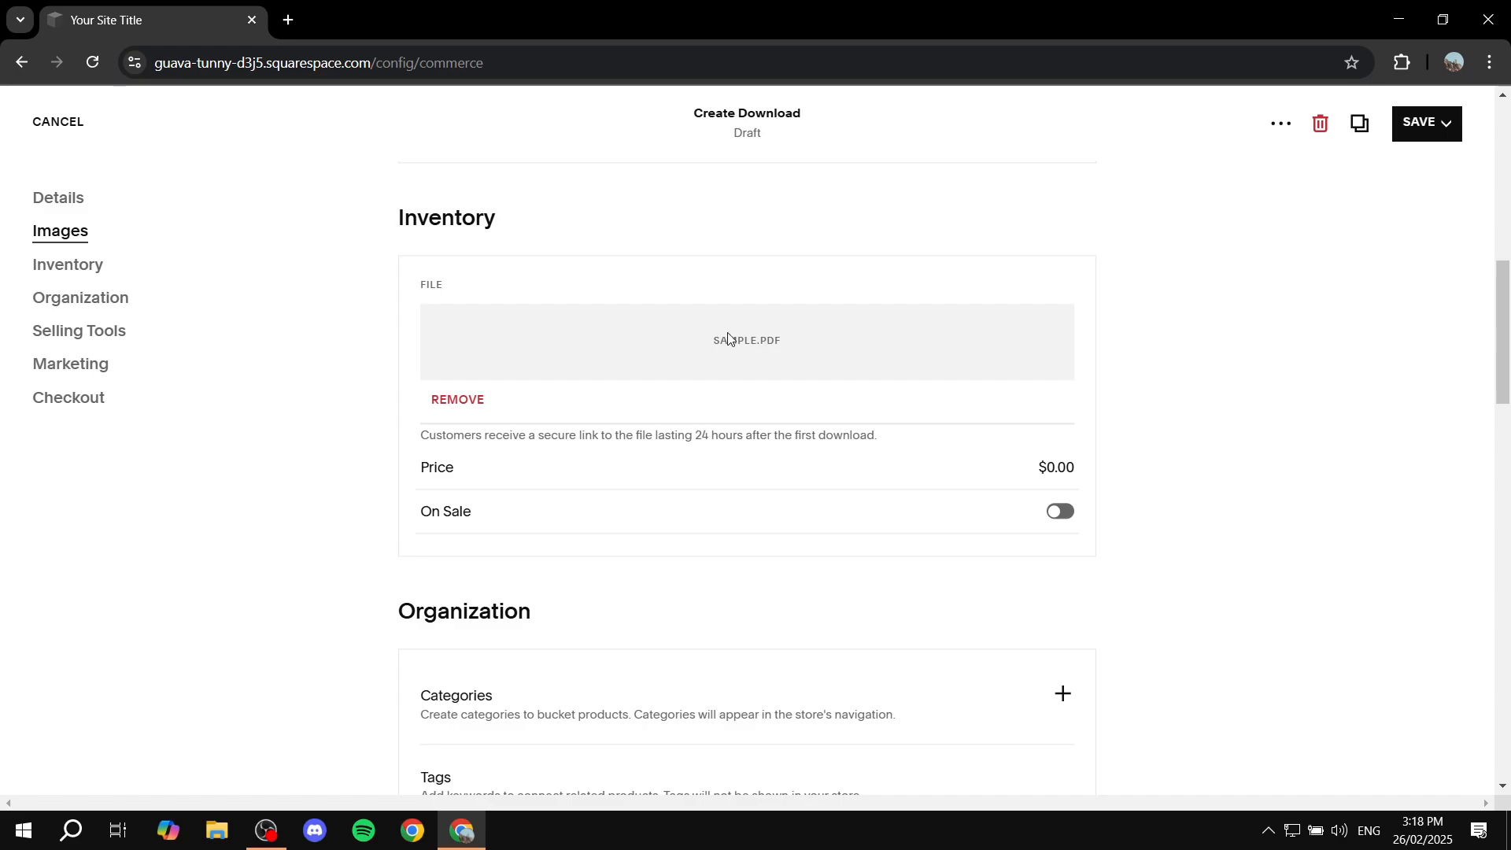
{"action": "left_click_drag", "start_coordinate": [715, 340], "coordinate": [861, 337]}
{"action": "left_click", "coordinate": [861, 330]}
{"action": "left_click_drag", "start_coordinate": [422, 438], "coordinate": [906, 442]}
{"action": "left_click", "coordinate": [906, 439]}
{"action": "left_click", "coordinate": [1073, 465]}
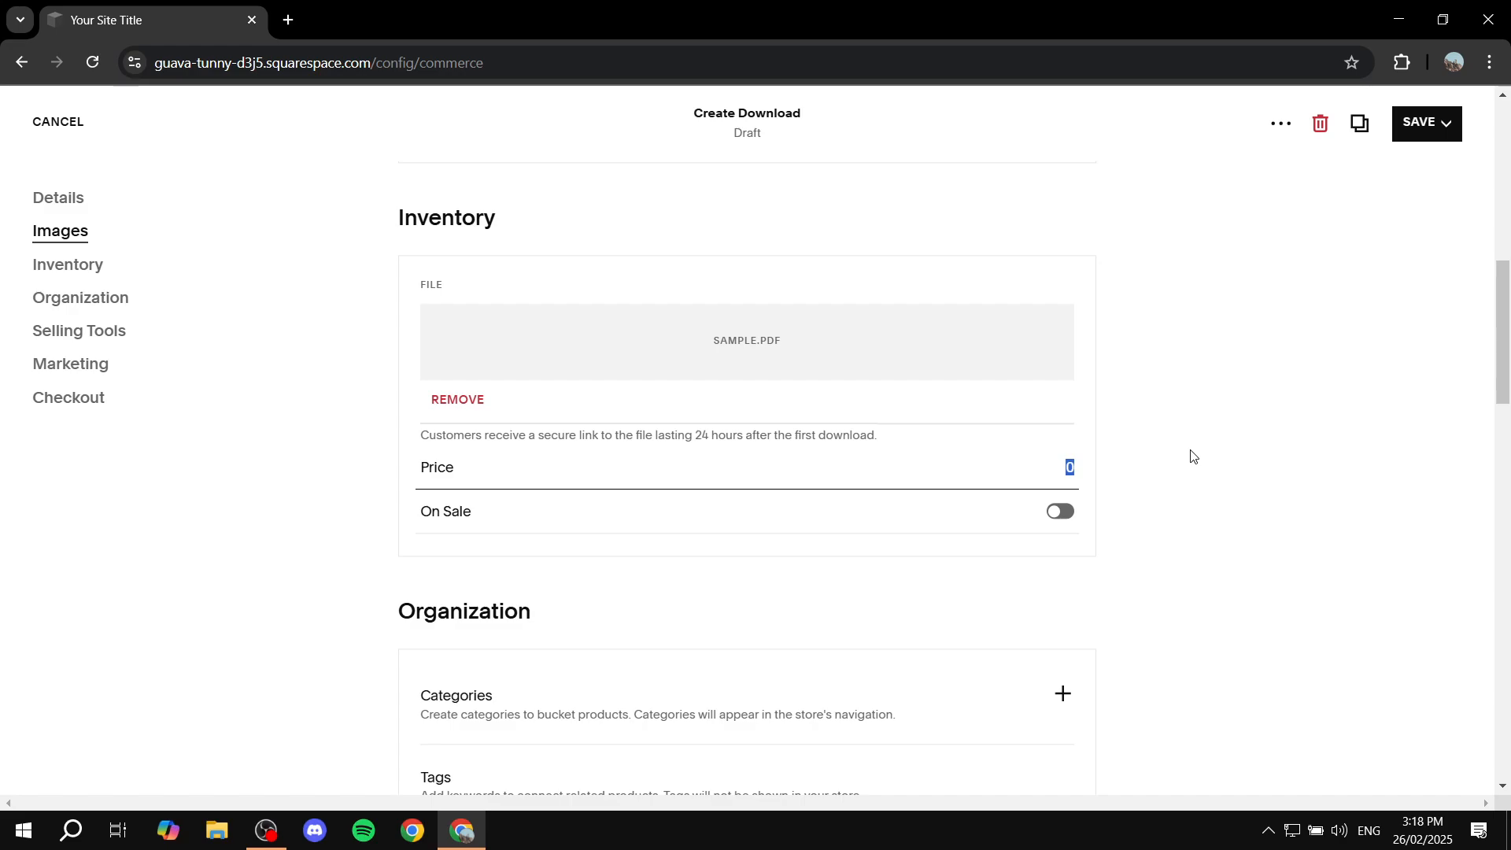
{"action": "type", "text": "2"}
{"action": "left_click", "coordinate": [1193, 455]}
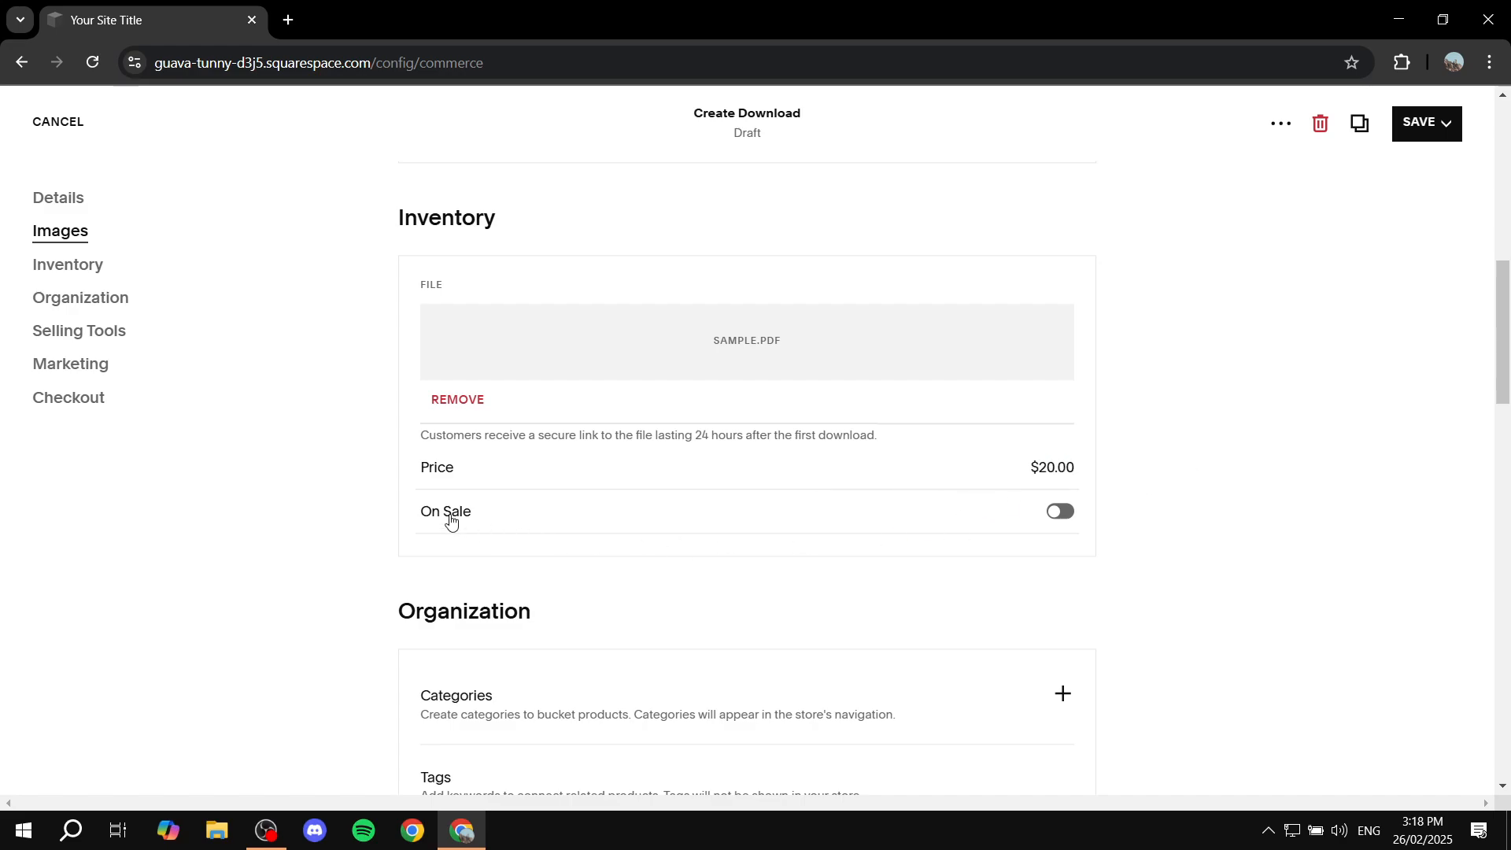
Try the product's On Sale option with its sale price field, and switch the option back off.
{"action": "left_click", "coordinate": [1064, 513]}
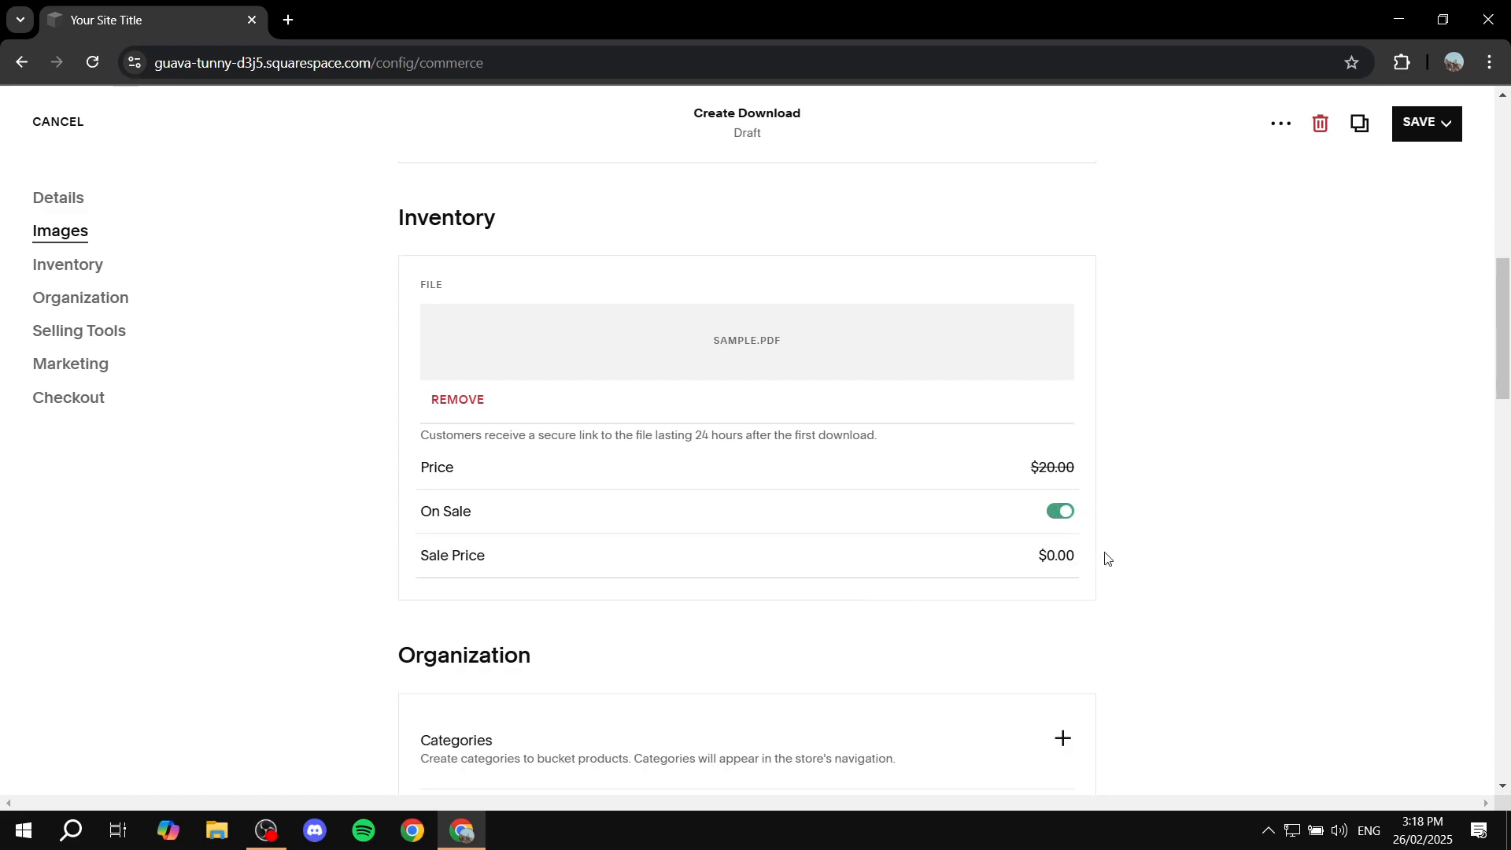
{"action": "left_click", "coordinate": [1070, 568]}
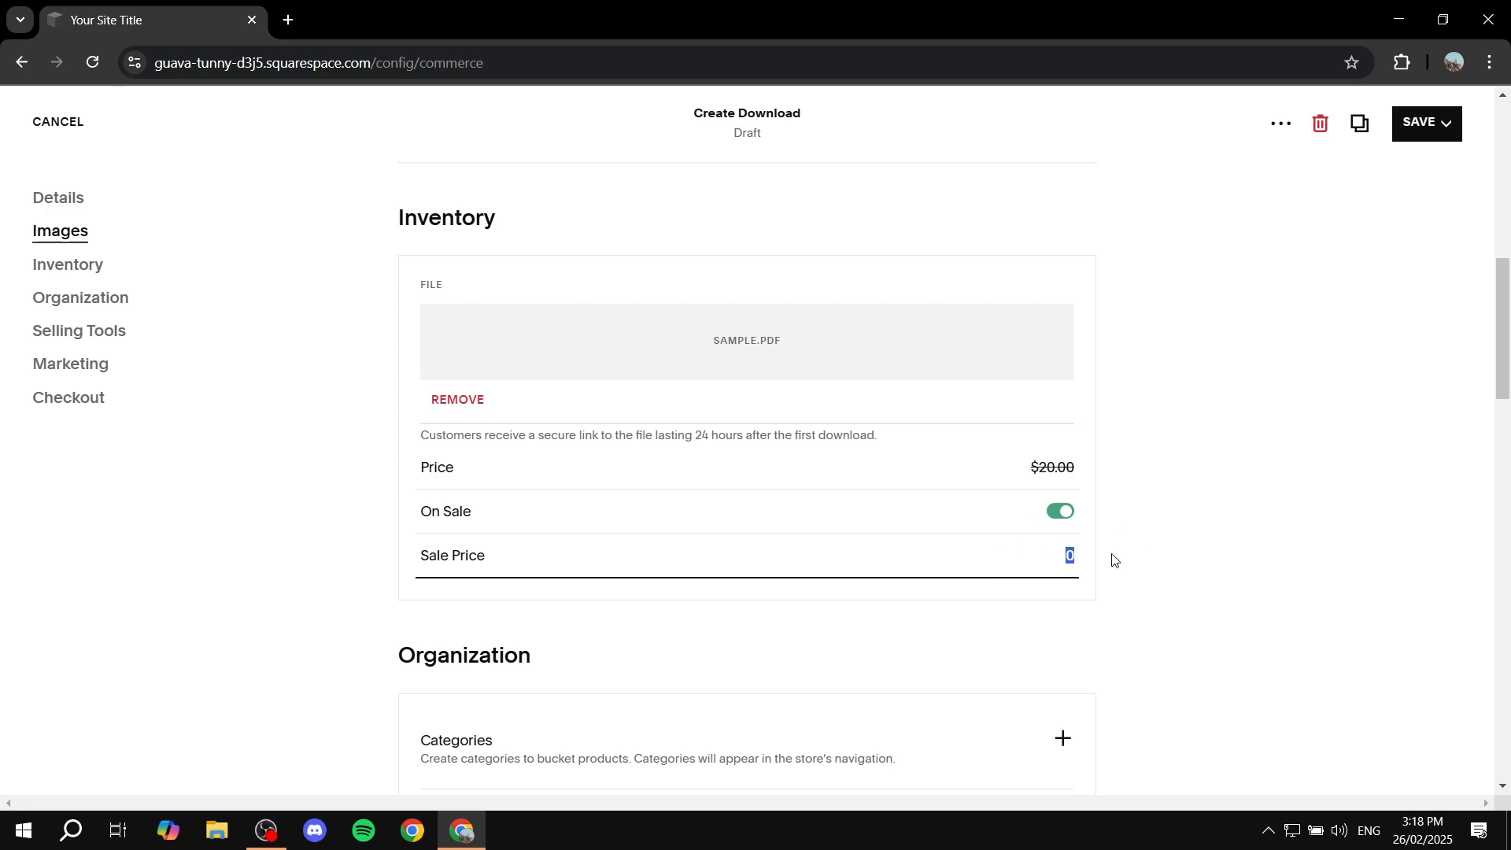
{"action": "left_click", "coordinate": [1062, 470]}
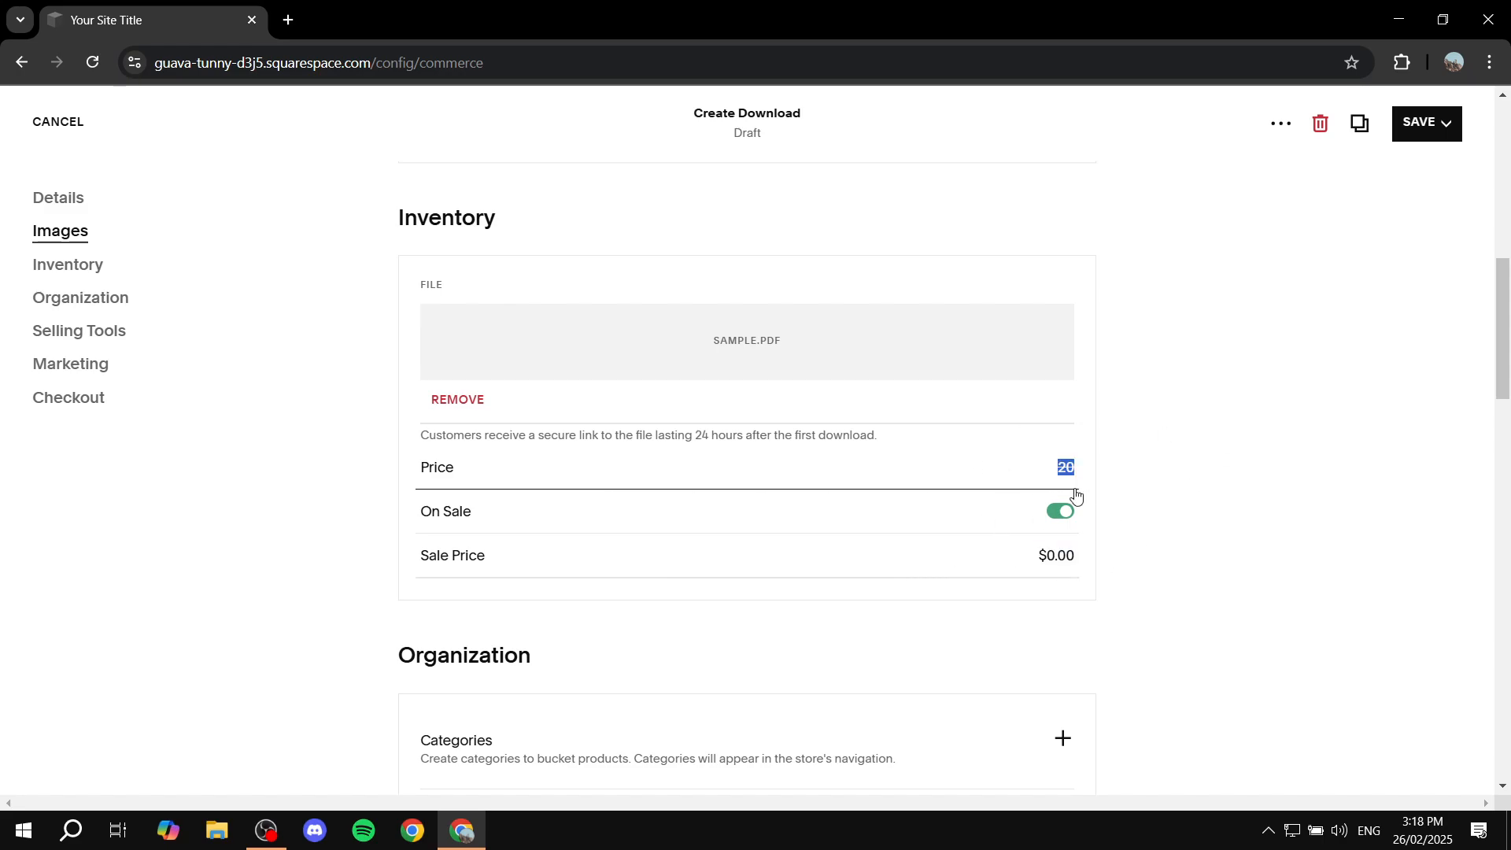
{"action": "left_click", "coordinate": [1053, 559]}
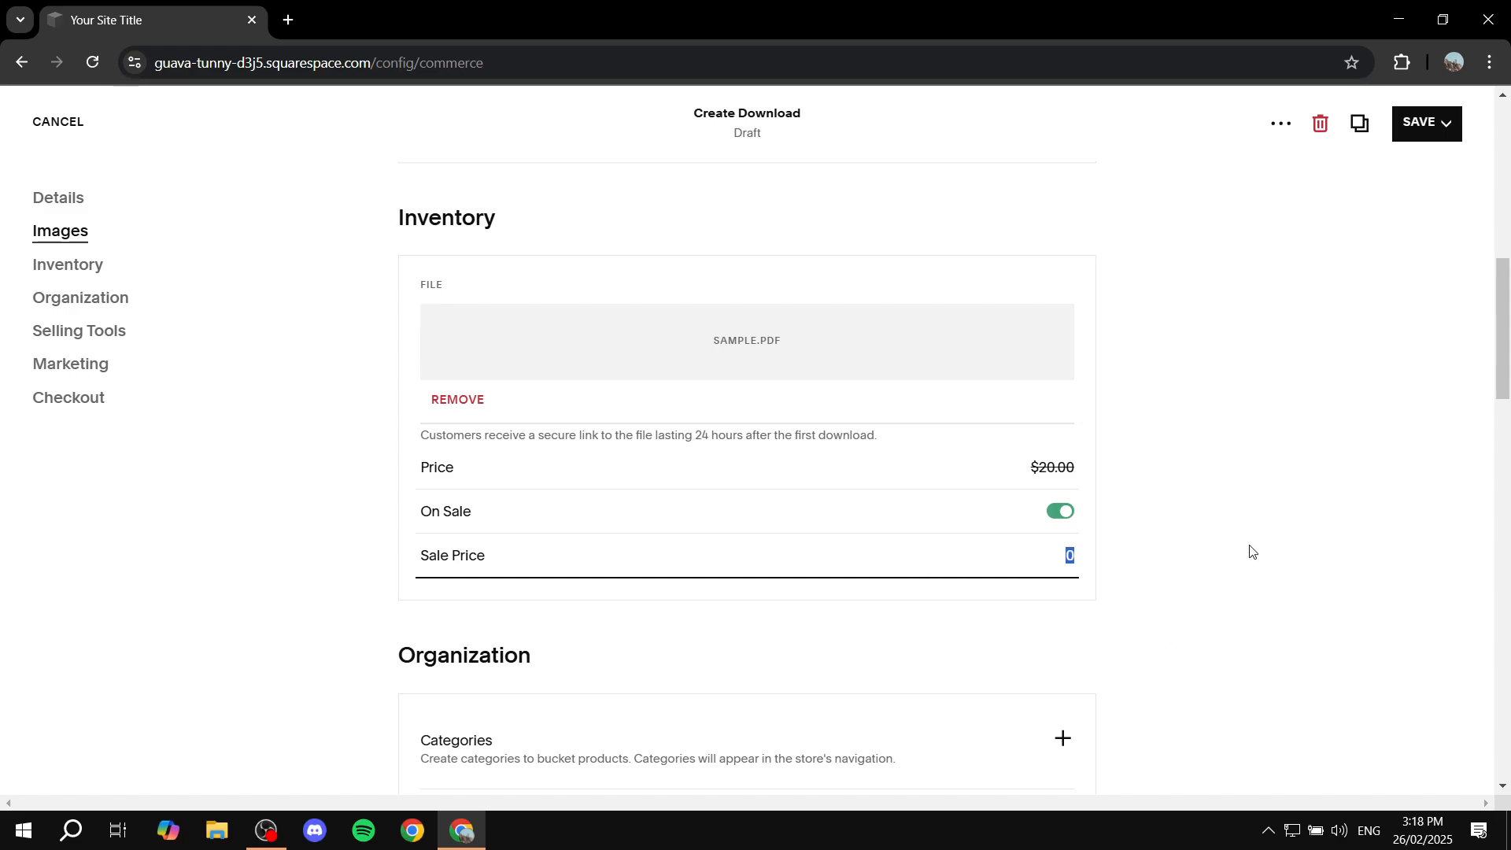
{"action": "left_click", "coordinate": [1060, 516]}
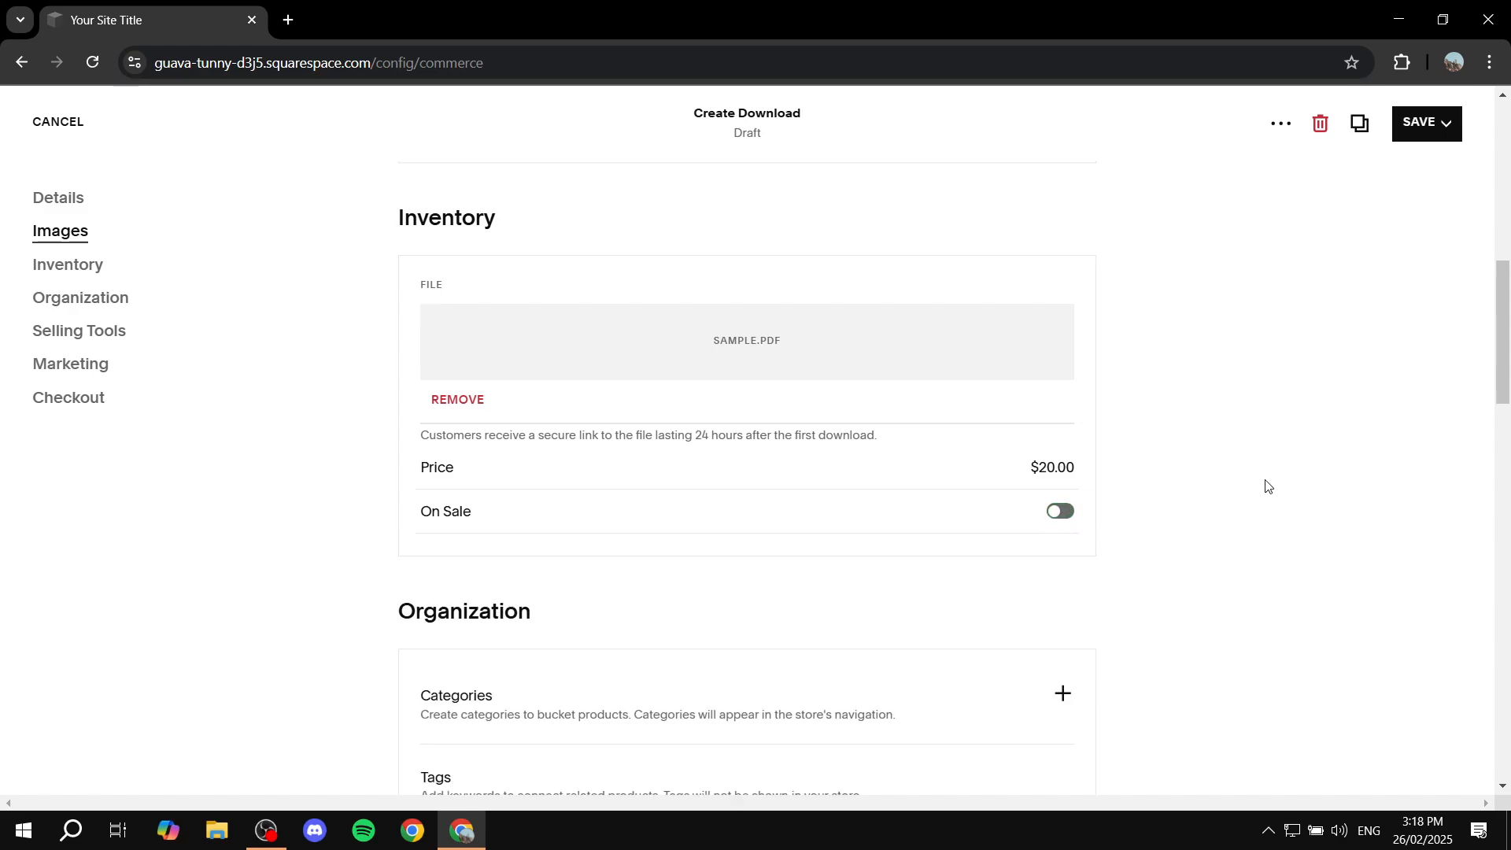
Review the Categories and Tags options in the product's Organization section.
{"action": "scroll", "coordinate": [1245, 469], "scroll_direction": "down", "scroll_amount": 1}
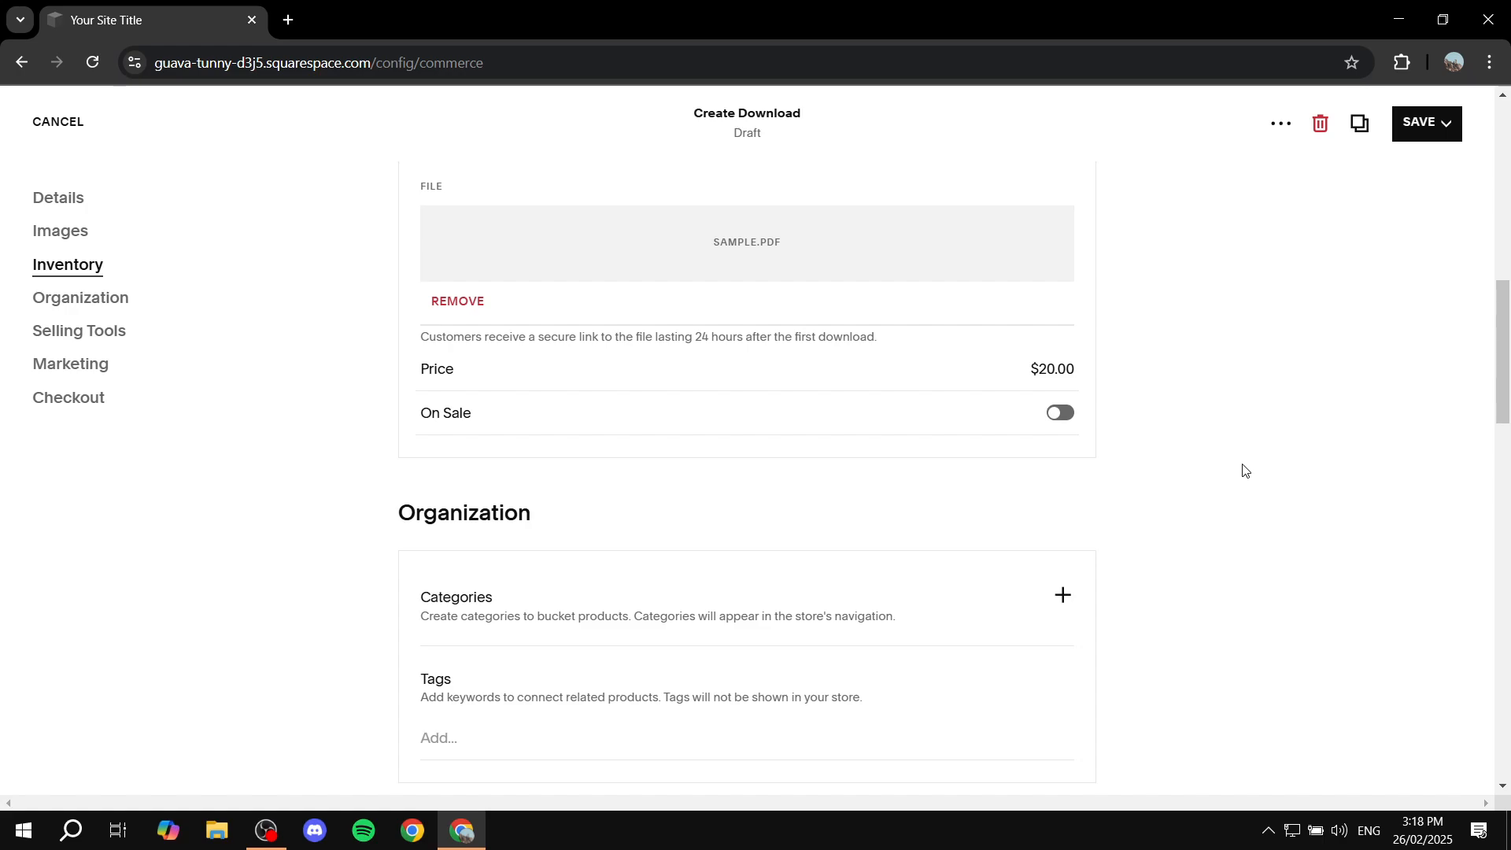
{"action": "scroll", "coordinate": [1254, 462], "scroll_direction": "down", "scroll_amount": 2}
{"action": "left_click_drag", "start_coordinate": [382, 329], "coordinate": [588, 324]}
{"action": "left_click", "coordinate": [589, 325]}
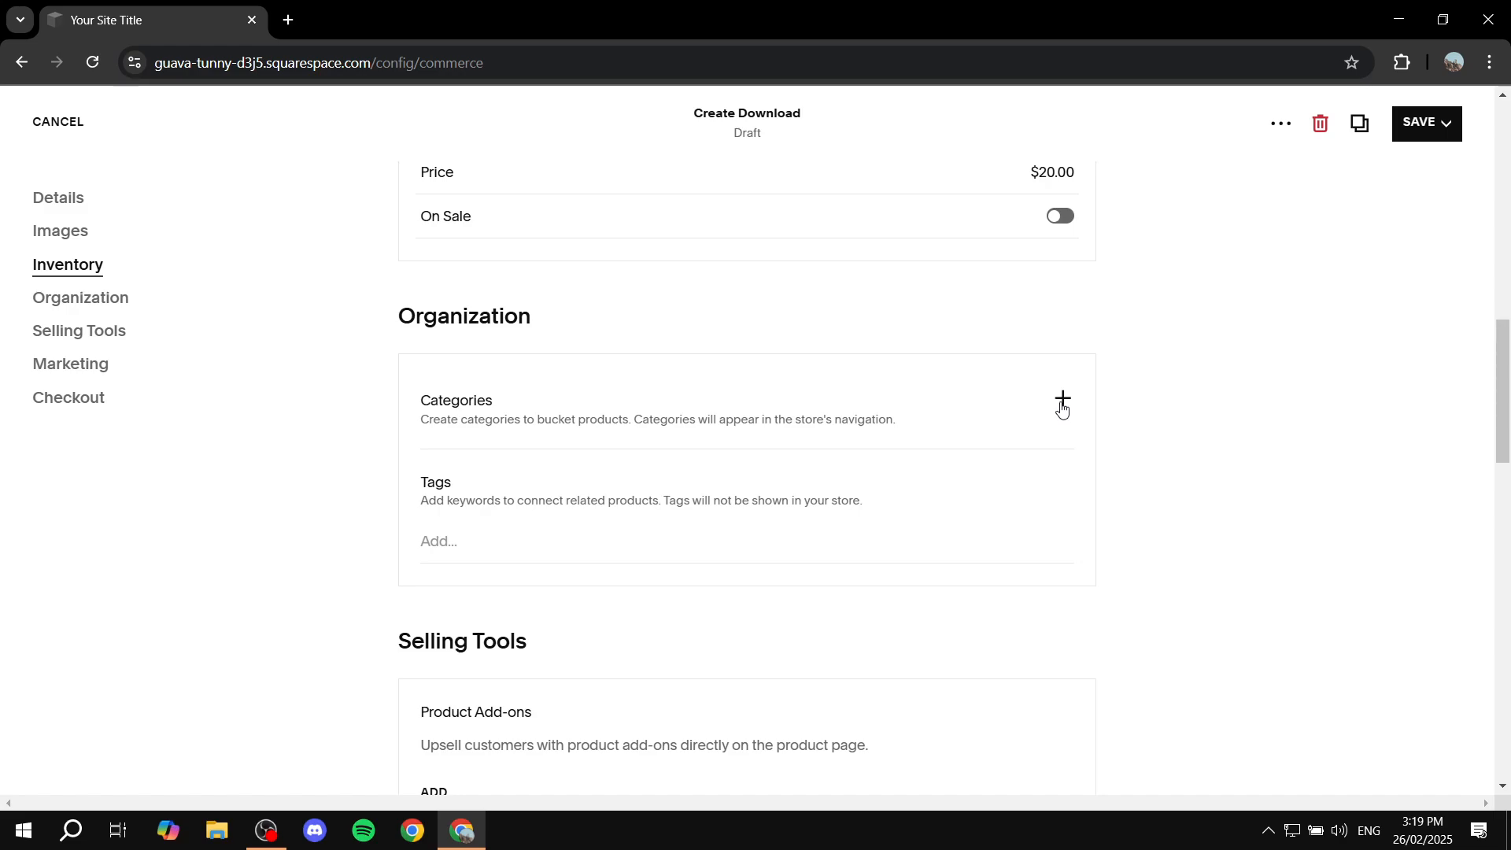
{"action": "left_click", "coordinate": [532, 543]}
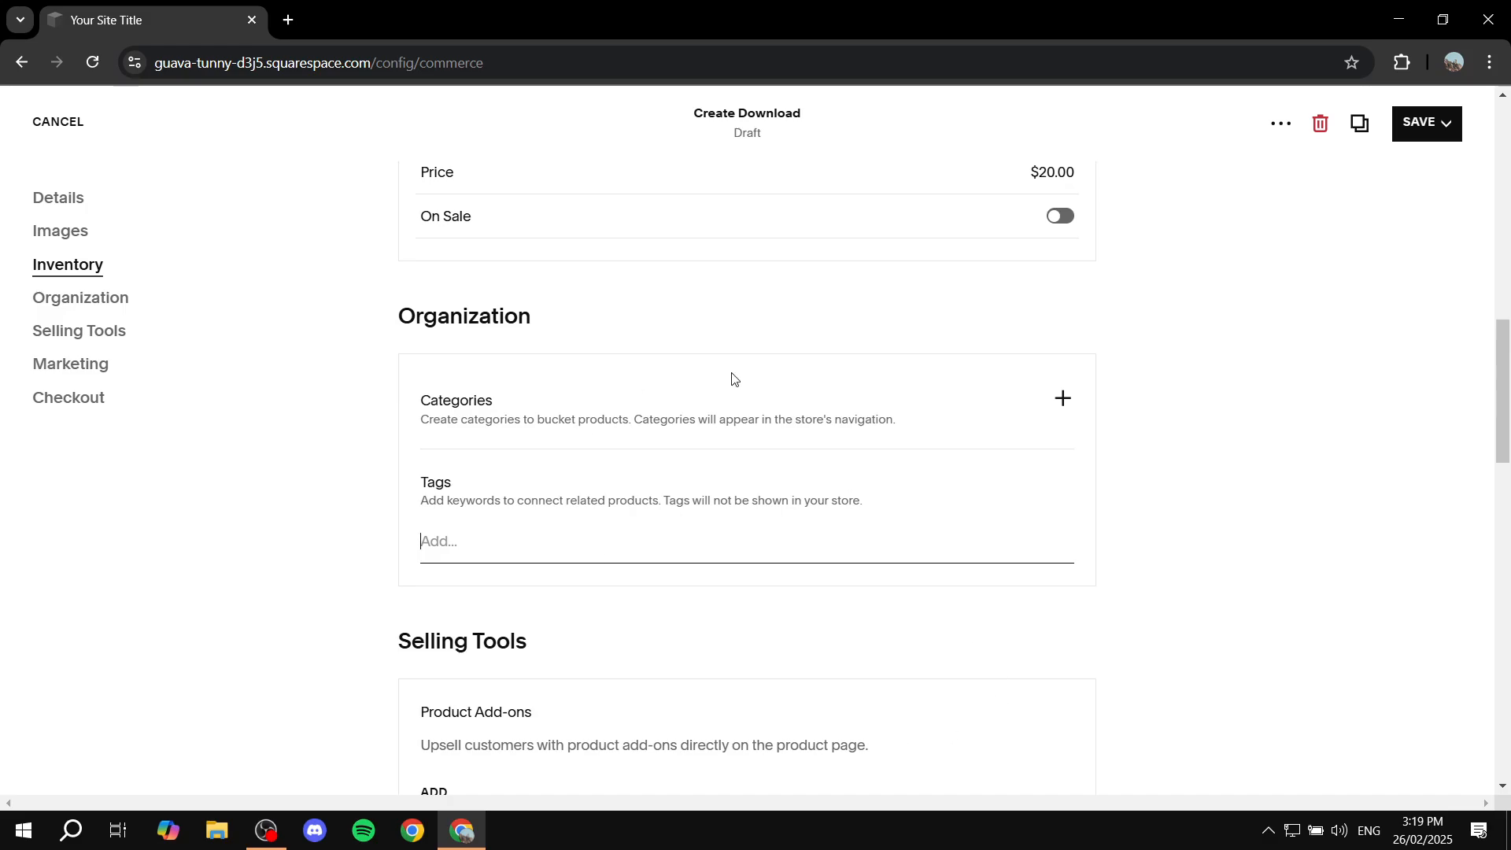
{"action": "scroll", "coordinate": [549, 459], "scroll_direction": "up", "scroll_amount": 5}
{"action": "scroll", "coordinate": [826, 411], "scroll_direction": "down", "scroll_amount": 6}
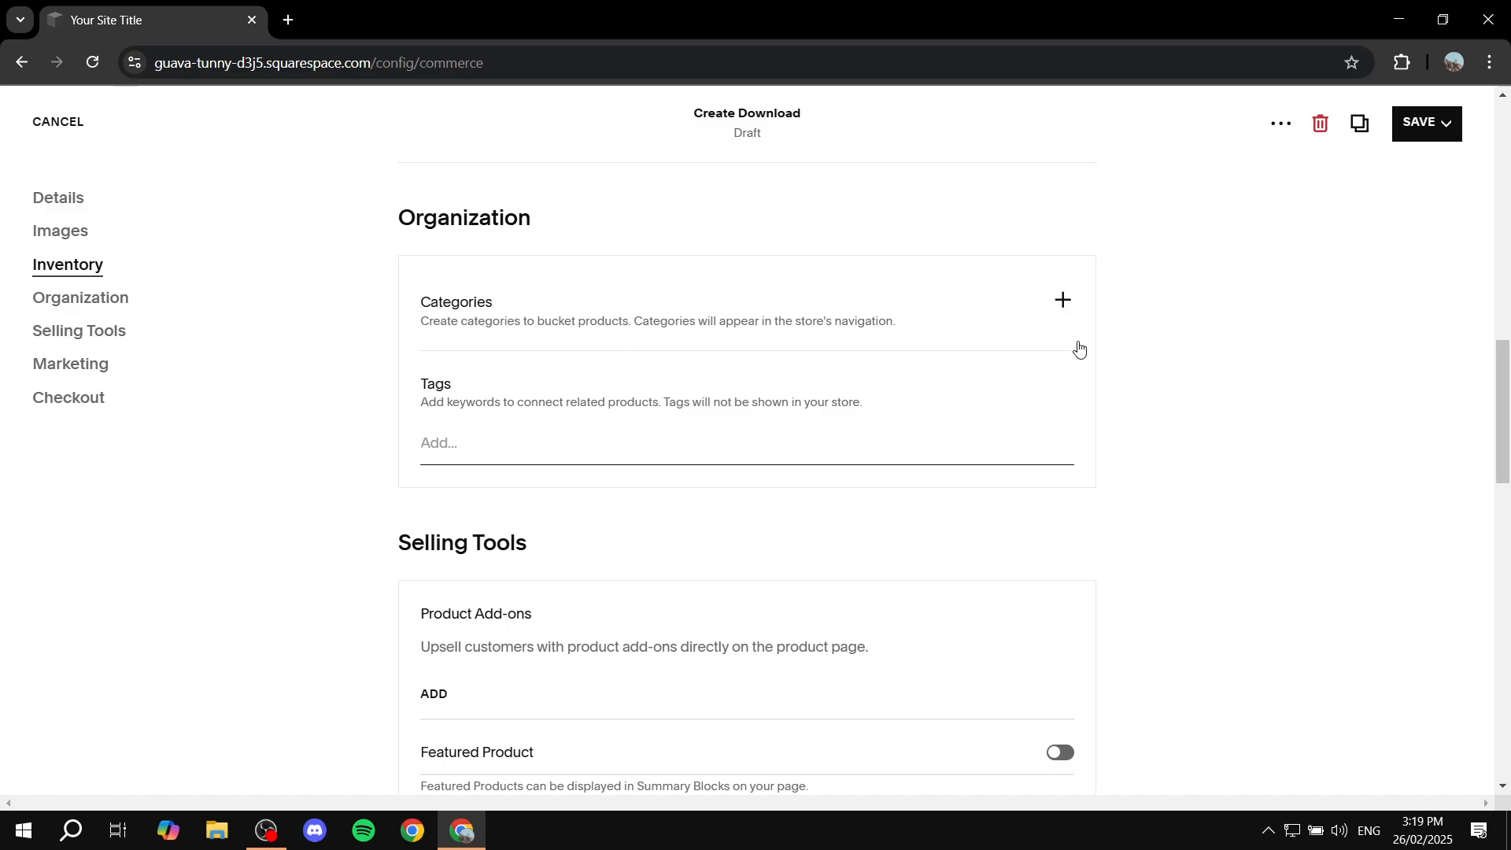
{"action": "left_click", "coordinate": [1207, 362]}
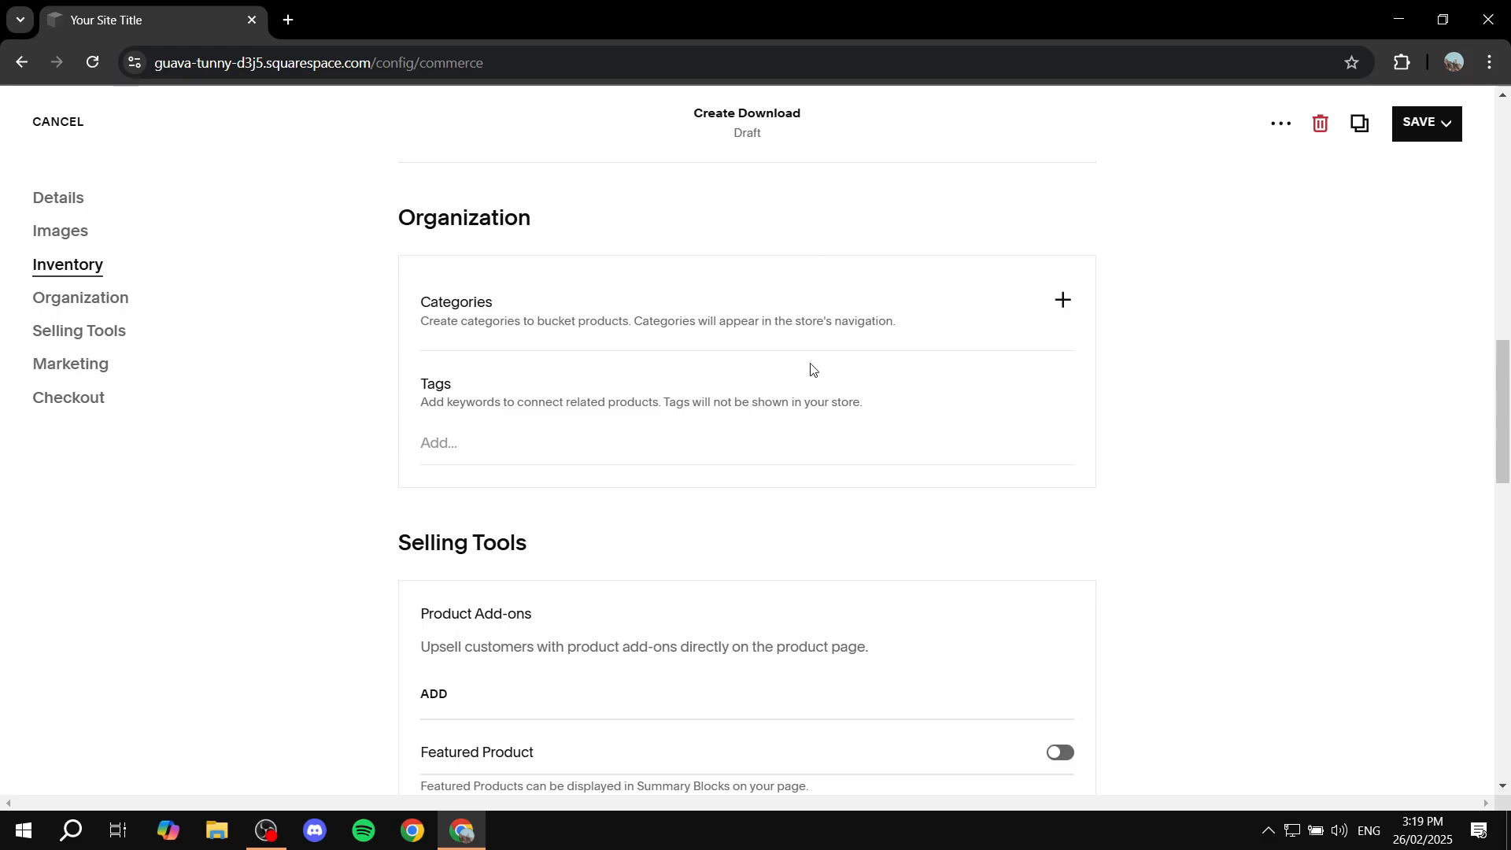
{"action": "scroll", "coordinate": [1210, 540], "scroll_direction": "up", "scroll_amount": 1}
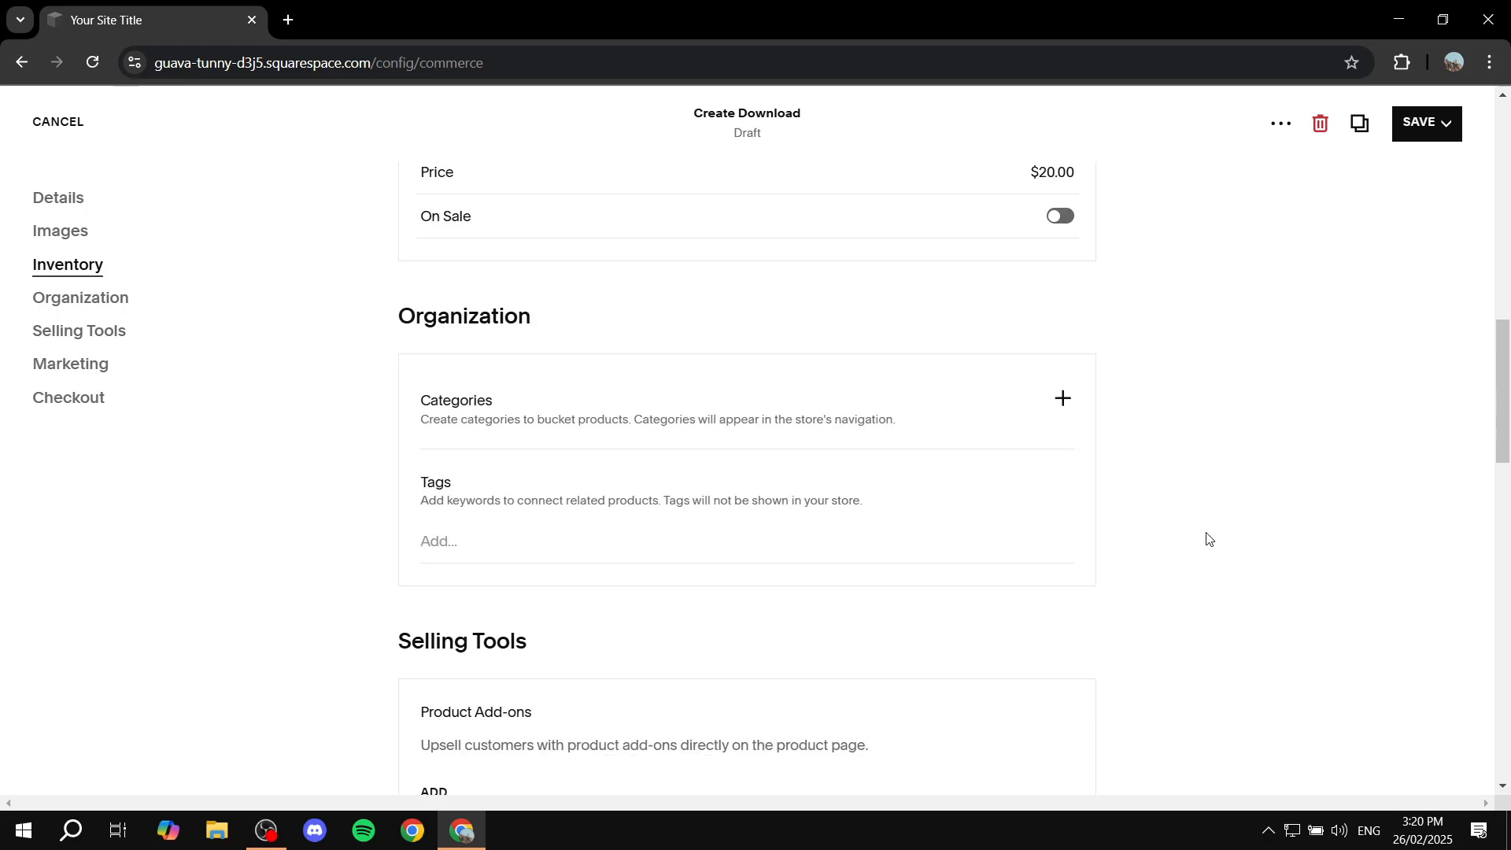
Examine the Product Add-ons option in the product's Selling Tools section.
{"action": "scroll", "coordinate": [904, 607], "scroll_direction": "down", "scroll_amount": 2}
{"action": "left_click_drag", "start_coordinate": [390, 445], "coordinate": [594, 447]}
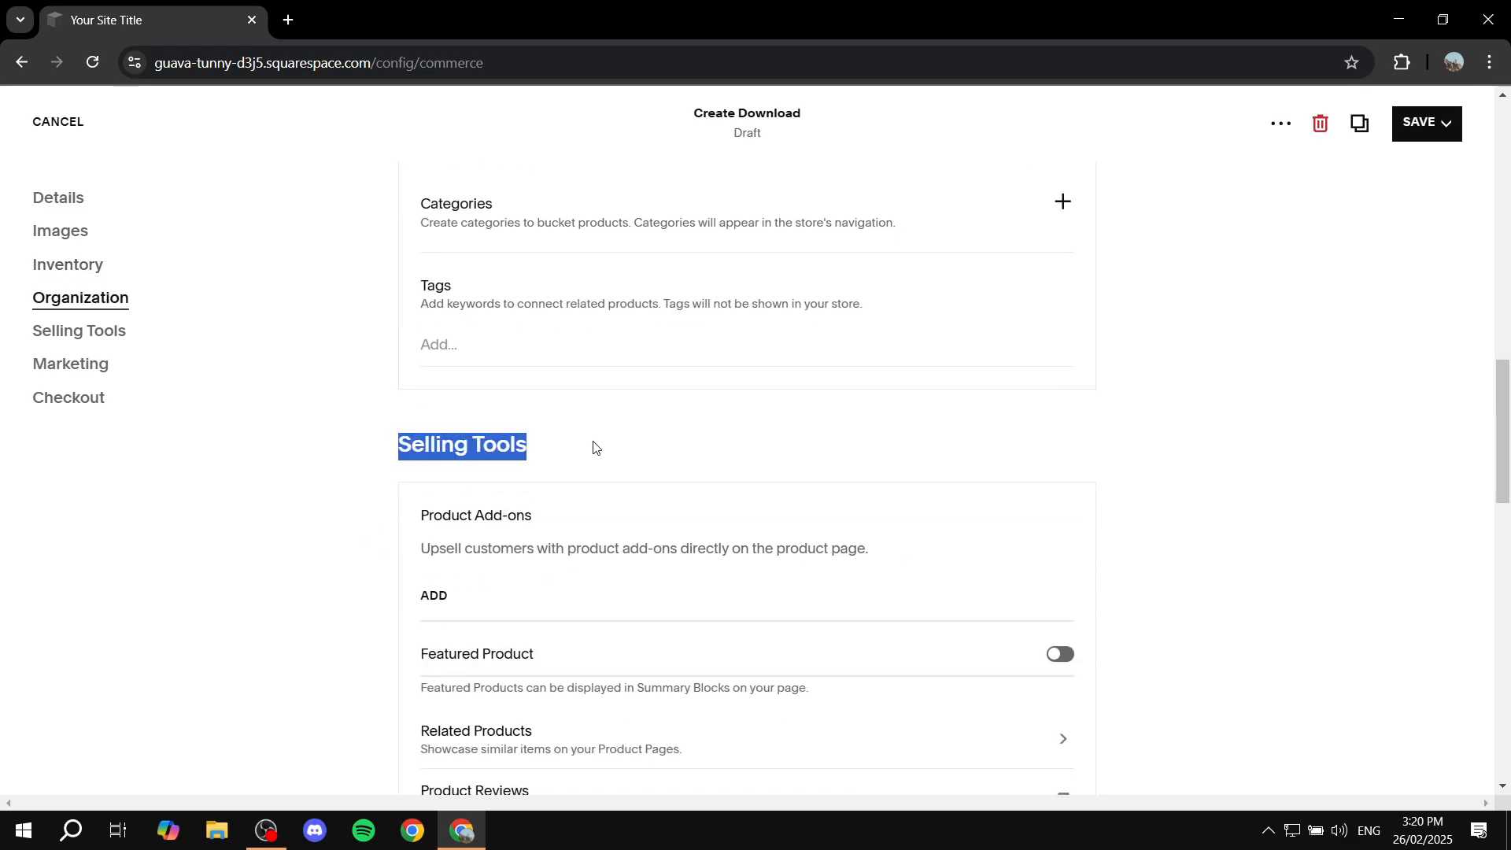
{"action": "left_click", "coordinate": [594, 447]}
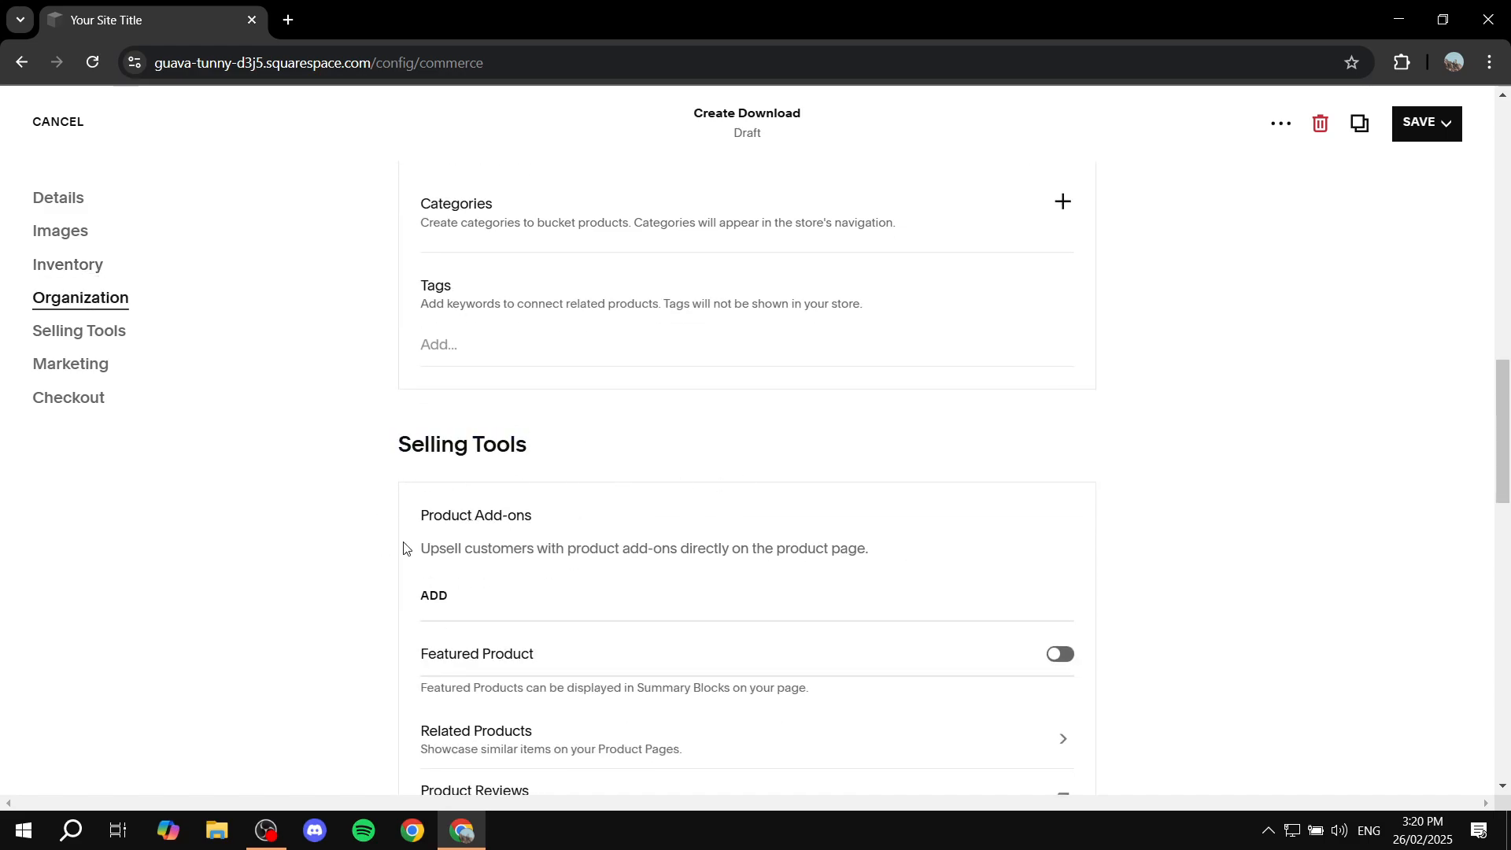
{"action": "scroll", "coordinate": [403, 548], "scroll_direction": "down", "scroll_amount": 1}
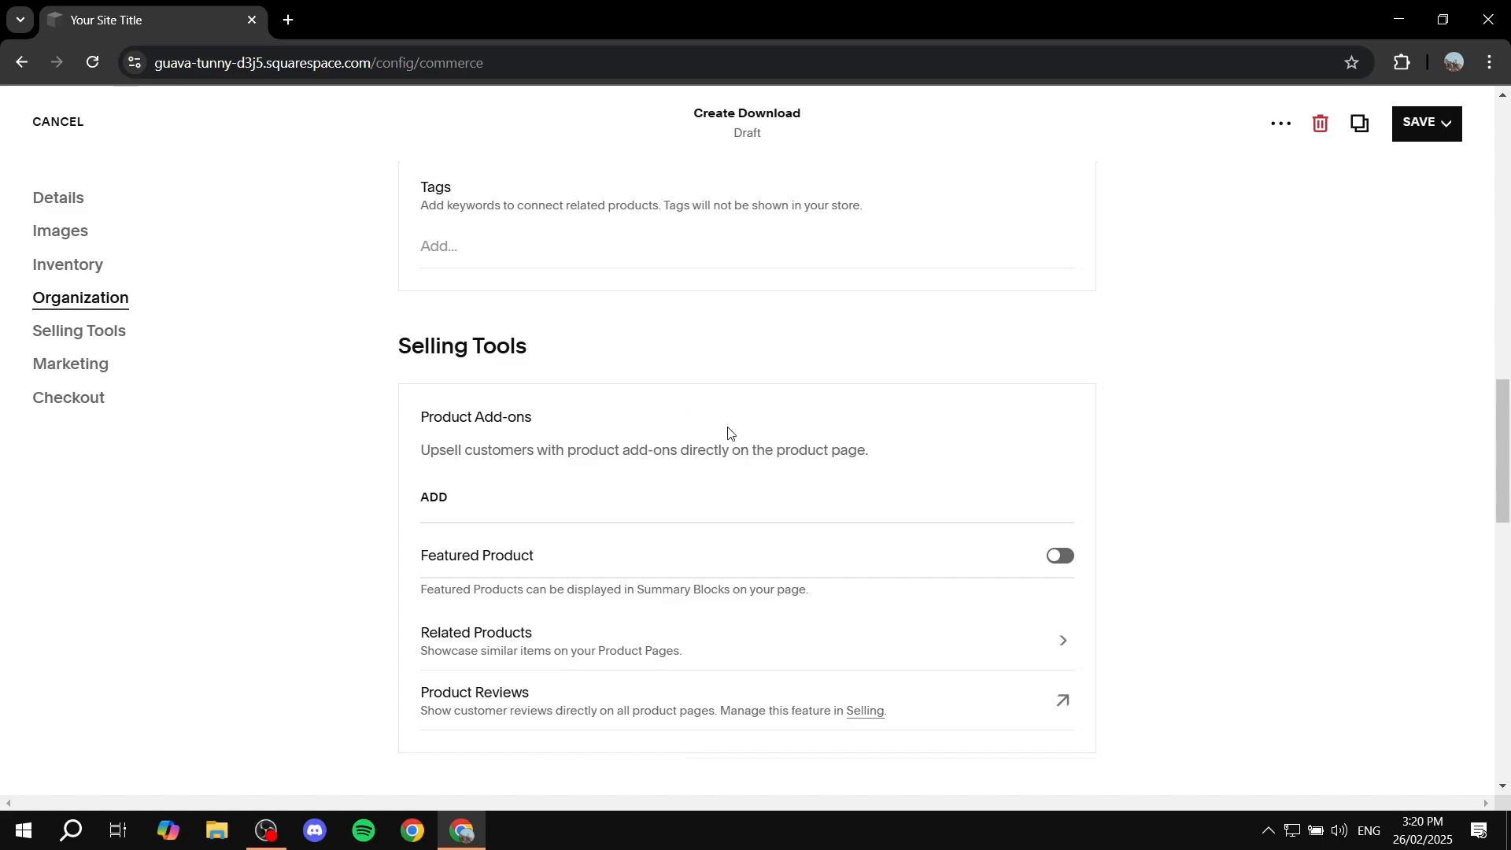
{"action": "left_click_drag", "start_coordinate": [433, 436], "coordinate": [627, 415]}
{"action": "left_click", "coordinate": [633, 417]}
{"action": "scroll", "coordinate": [507, 582], "scroll_direction": "down", "scroll_amount": 1}
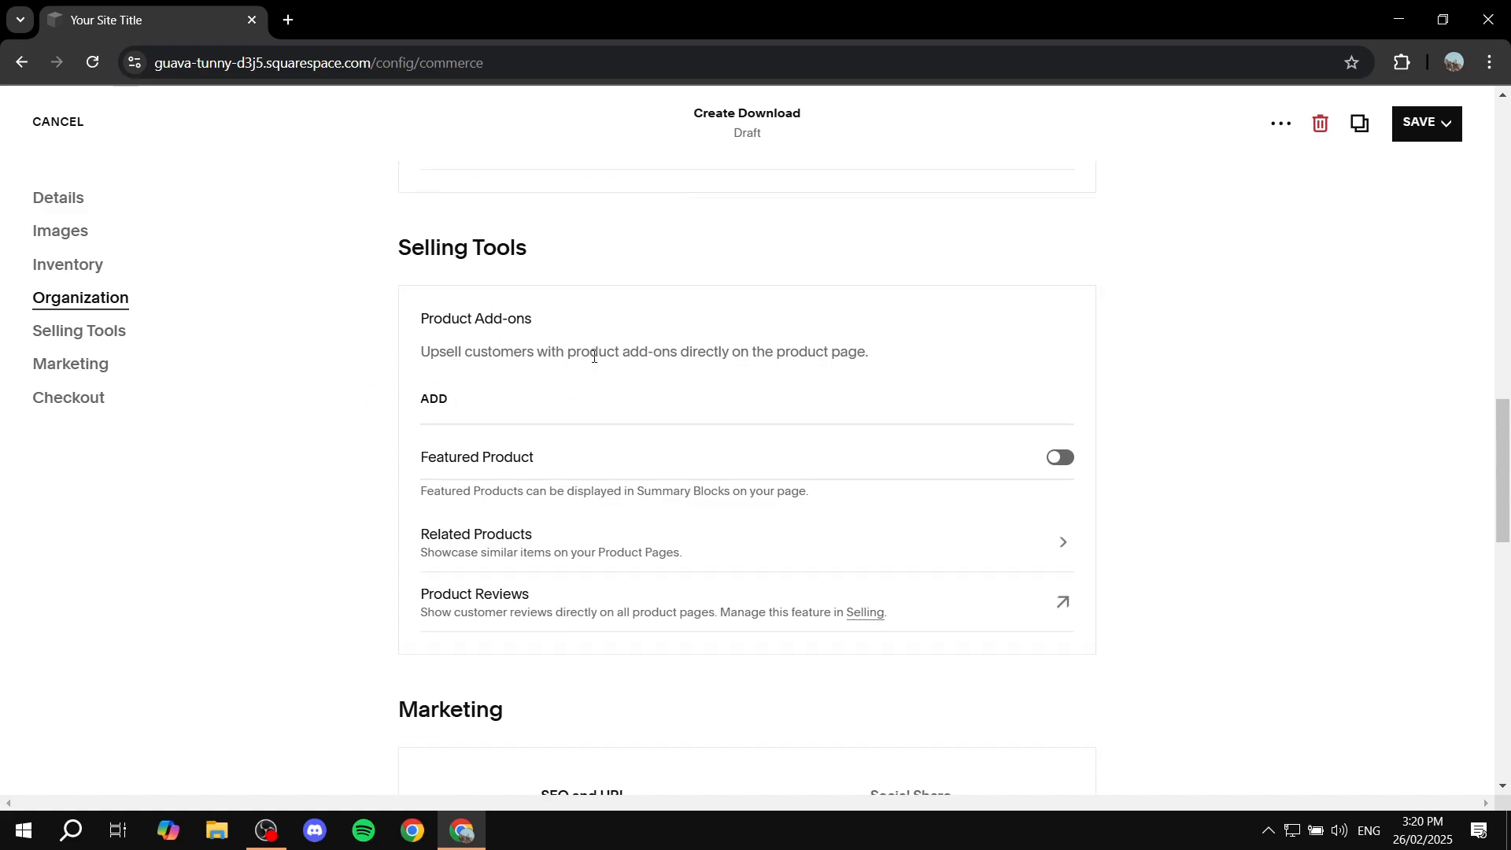
Try marking the item as a Featured Product, and switch the option back off.
{"action": "left_click_drag", "start_coordinate": [415, 463], "coordinate": [827, 491]}
{"action": "left_click", "coordinate": [573, 462]}
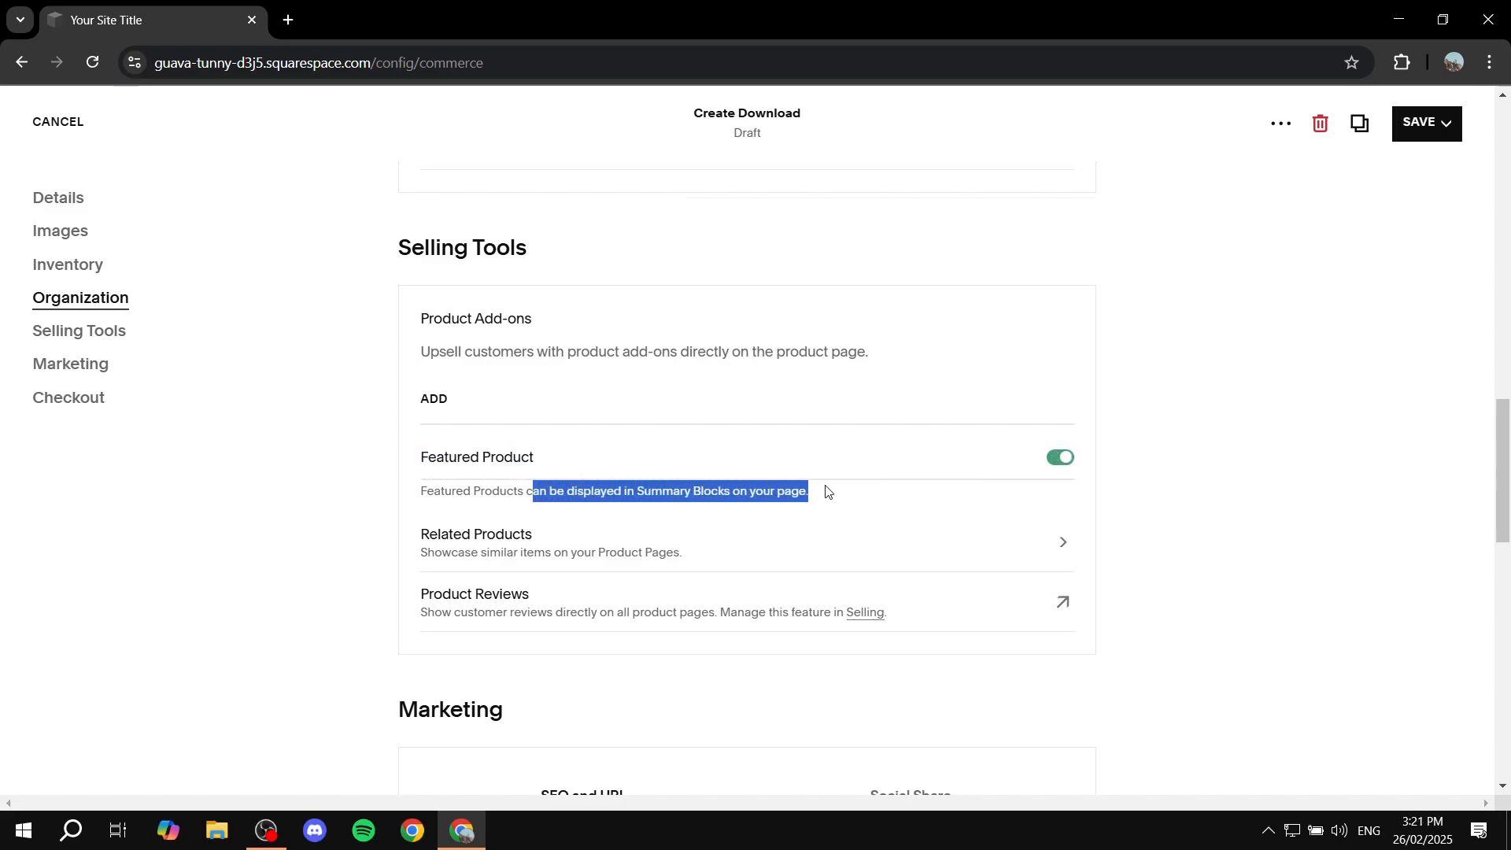
{"action": "left_click", "coordinate": [836, 492]}
{"action": "left_click", "coordinate": [1050, 458]}
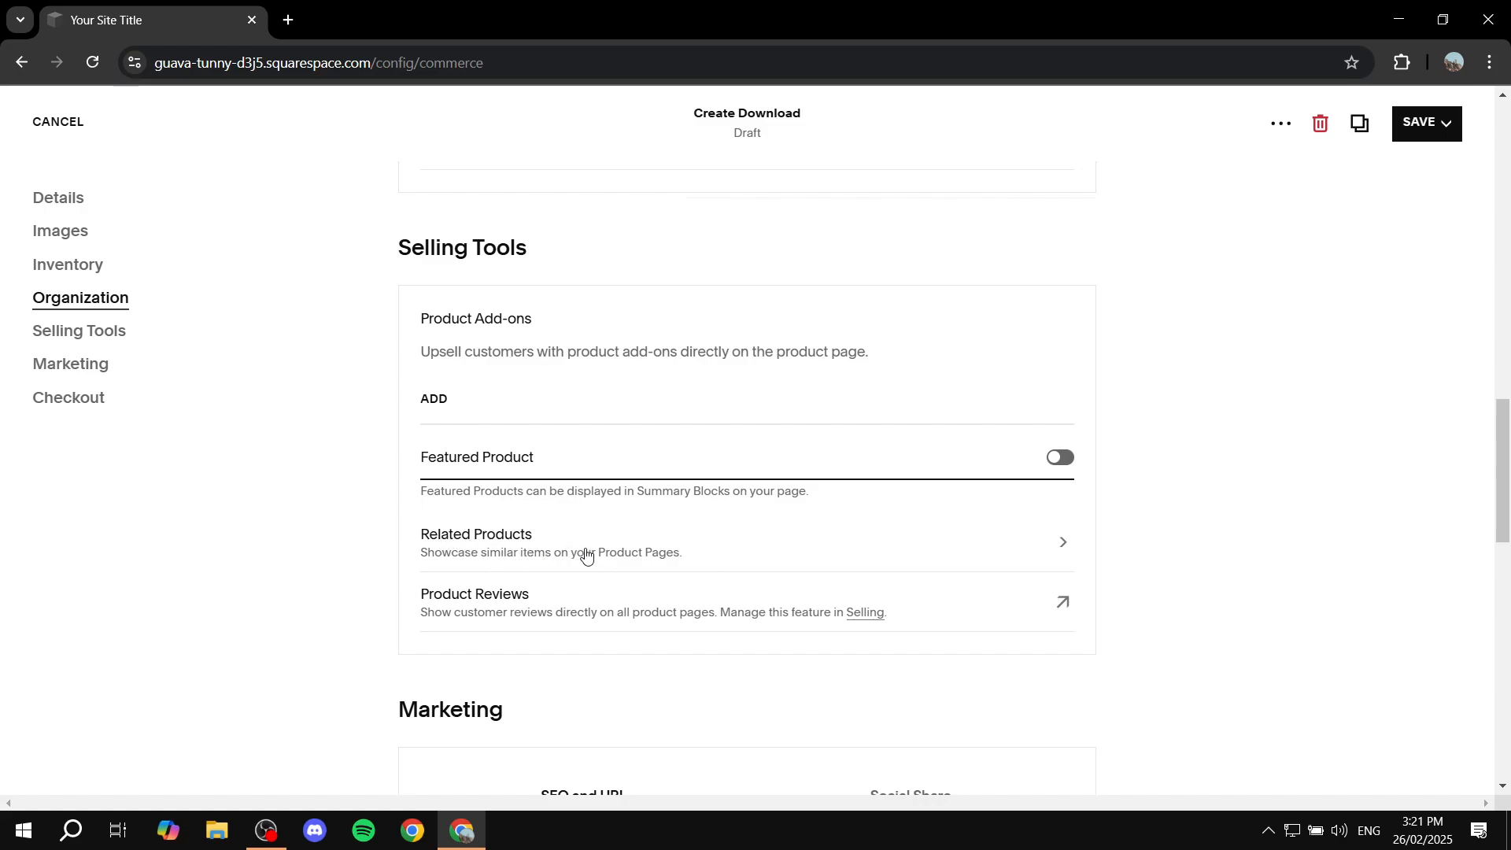
Read the Product Reviews description and where that feature is managed.
{"action": "left_click_drag", "start_coordinate": [416, 602], "coordinate": [579, 597]}
{"action": "left_click", "coordinate": [578, 596]}
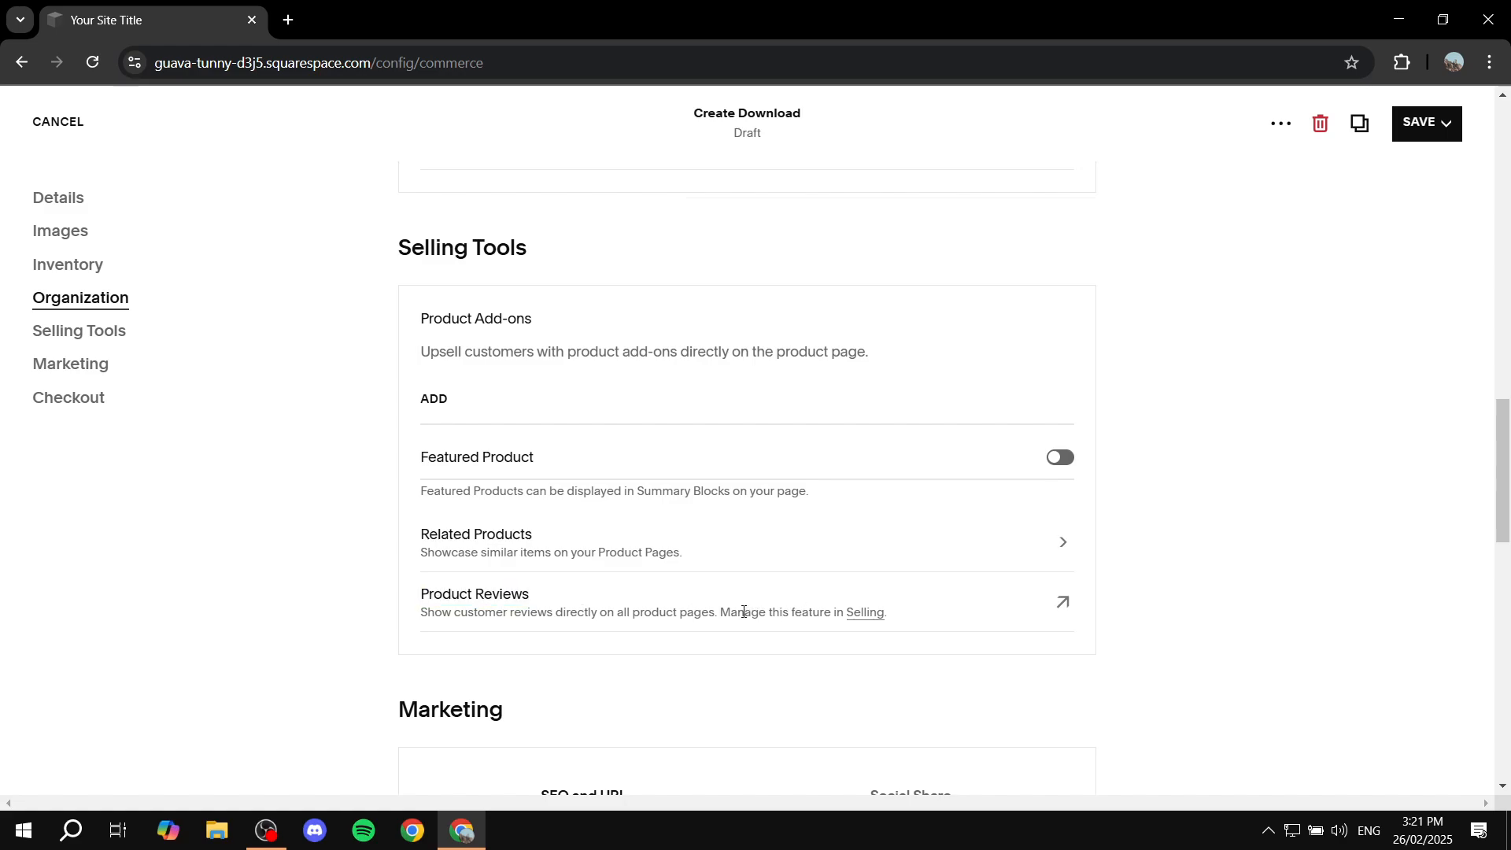
{"action": "left_click_drag", "start_coordinate": [715, 612], "coordinate": [925, 618]}
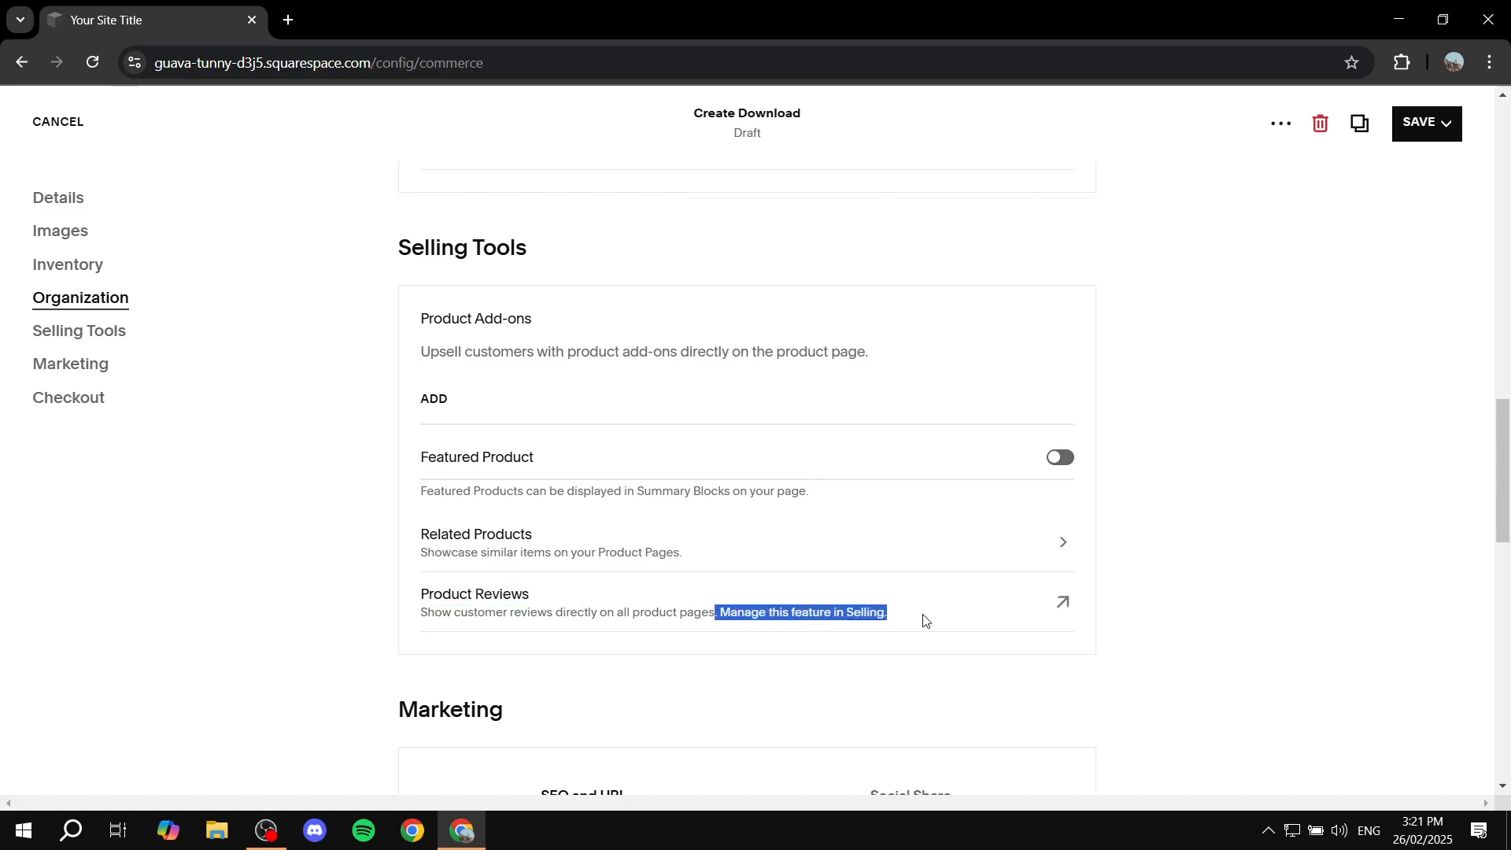
{"action": "left_click", "coordinate": [925, 621]}
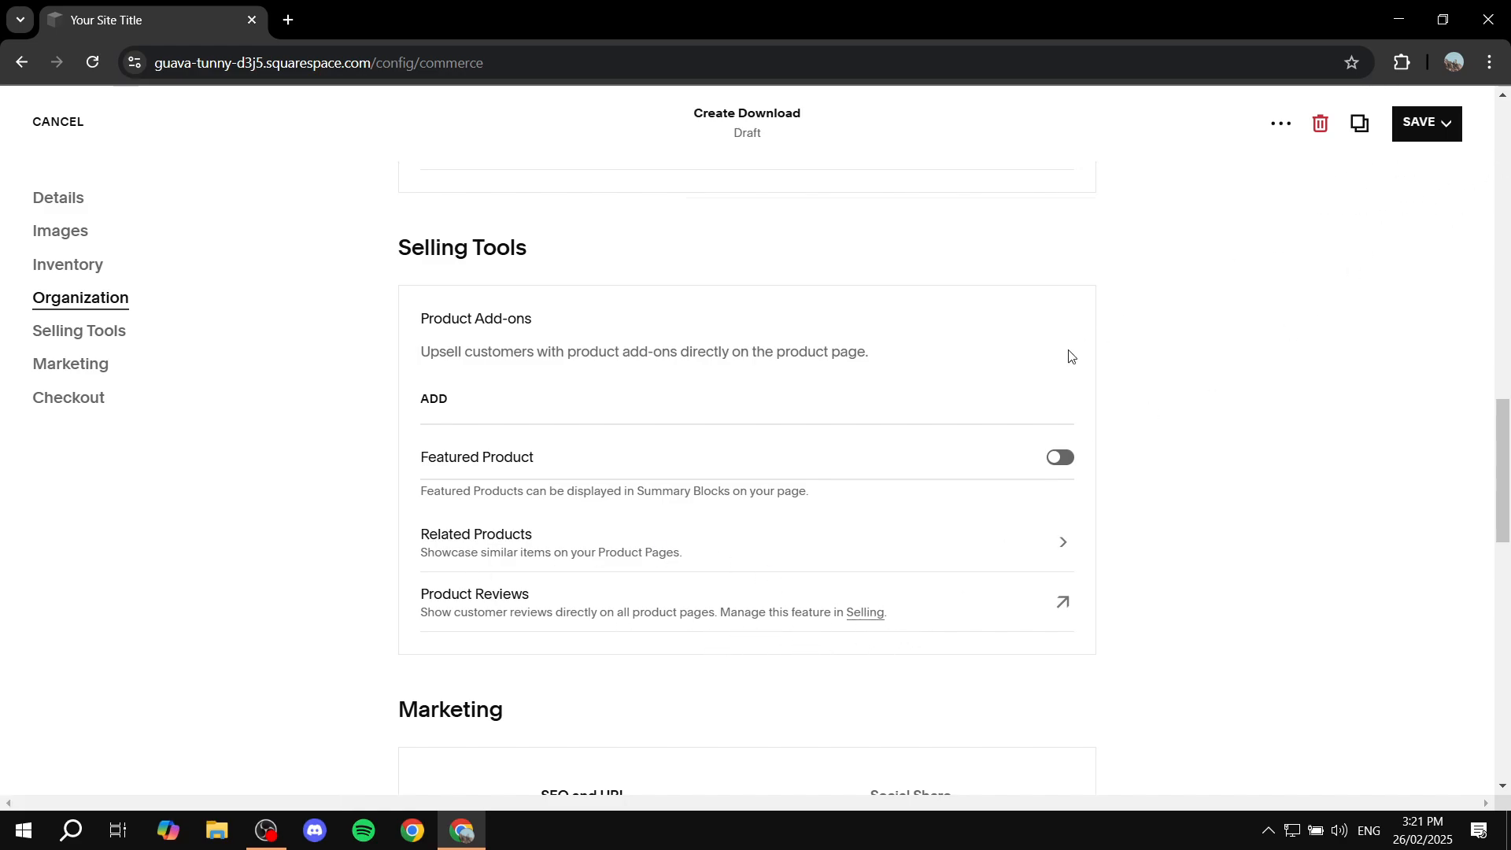
Look over the URL, SEO title and SEO description fields in the product's SEO settings, and close them without changes.
{"action": "scroll", "coordinate": [1016, 386], "scroll_direction": "down", "scroll_amount": 6}
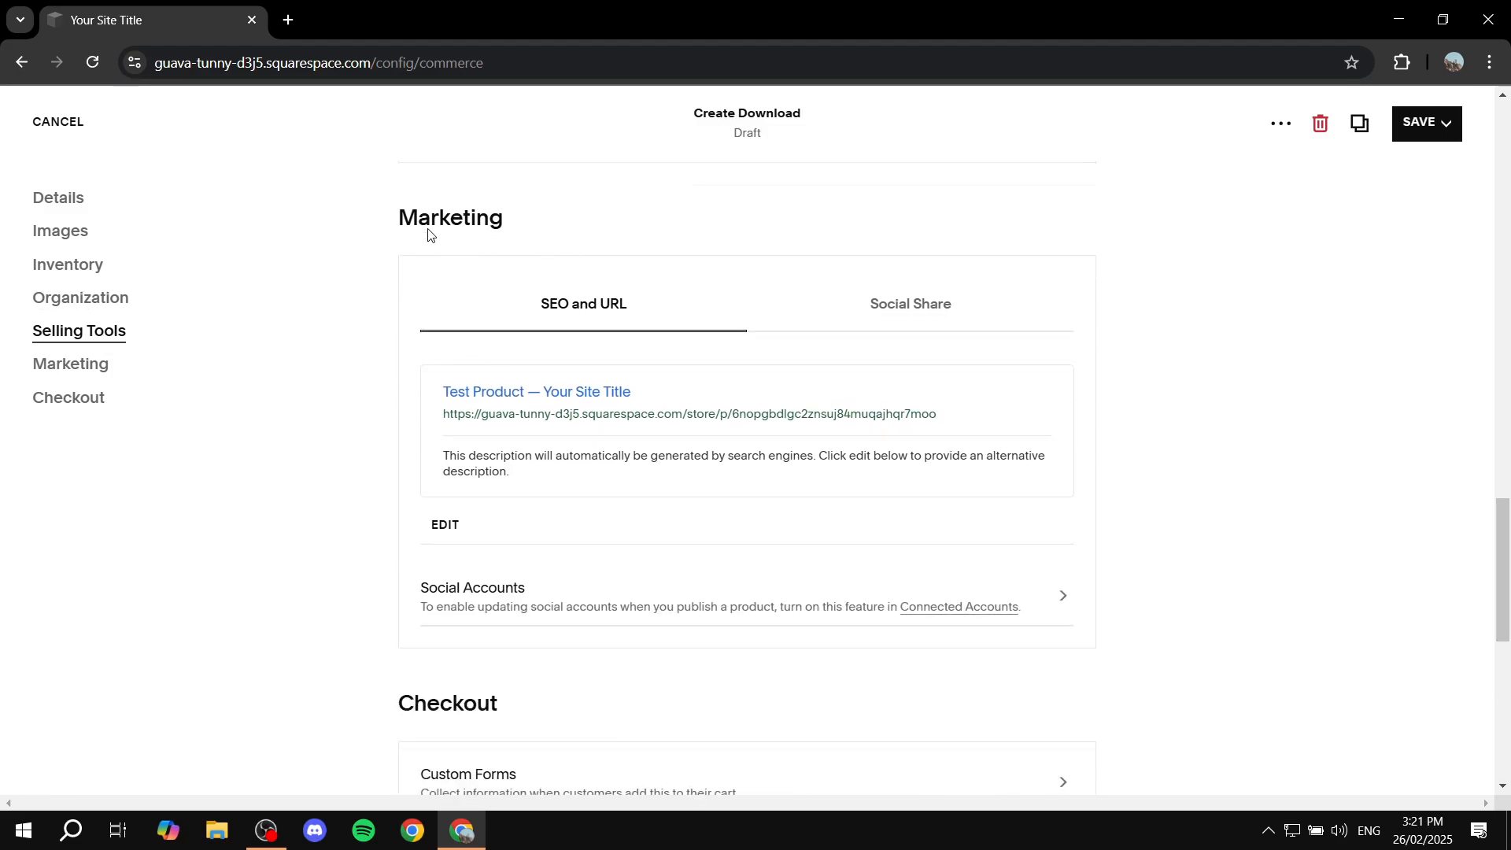
{"action": "scroll", "coordinate": [594, 319], "scroll_direction": "up", "scroll_amount": 1}
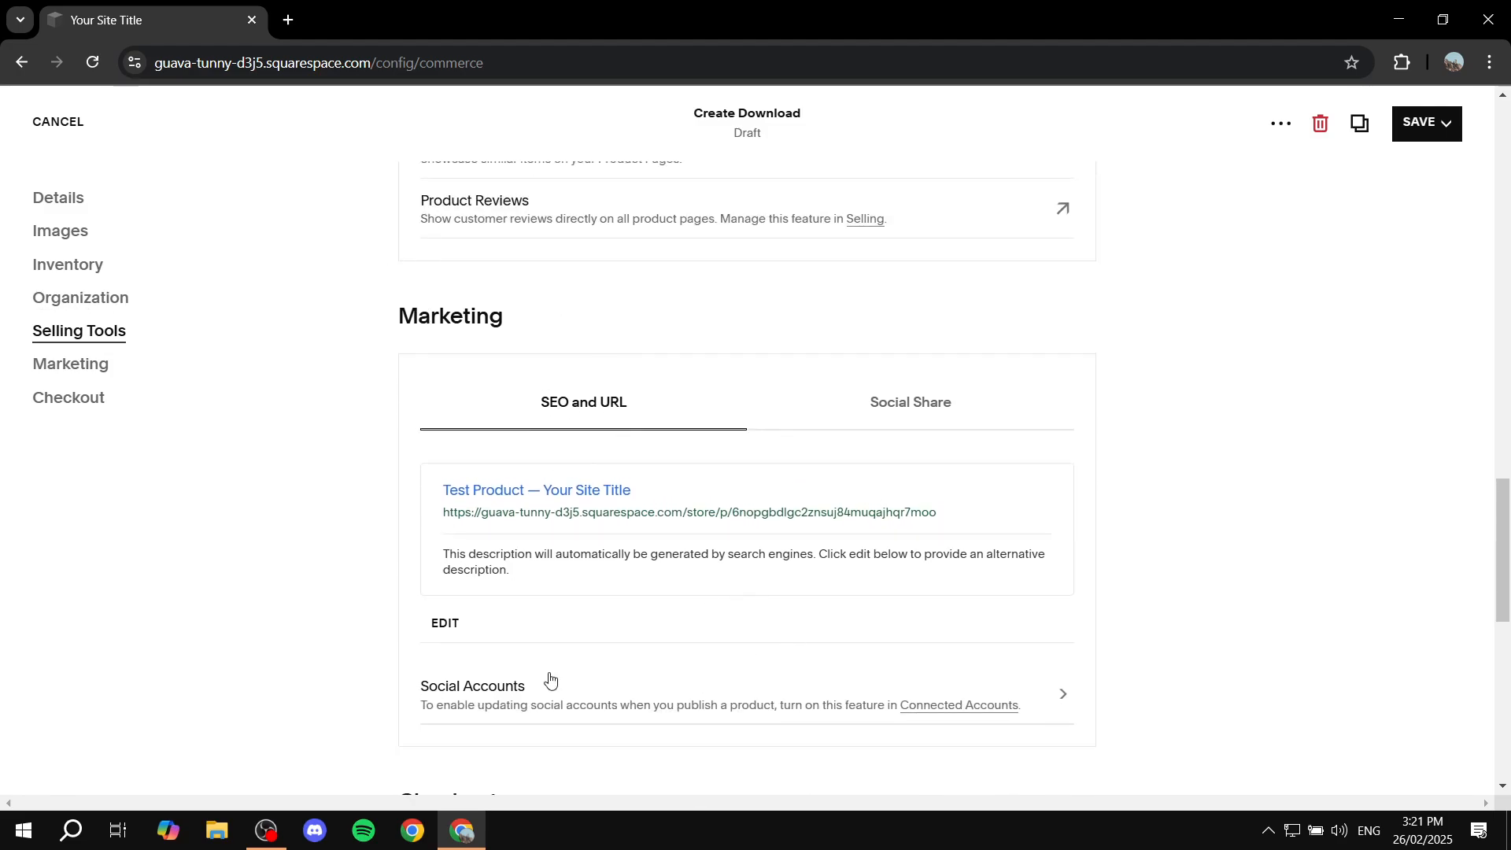
{"action": "left_click", "coordinate": [445, 625]}
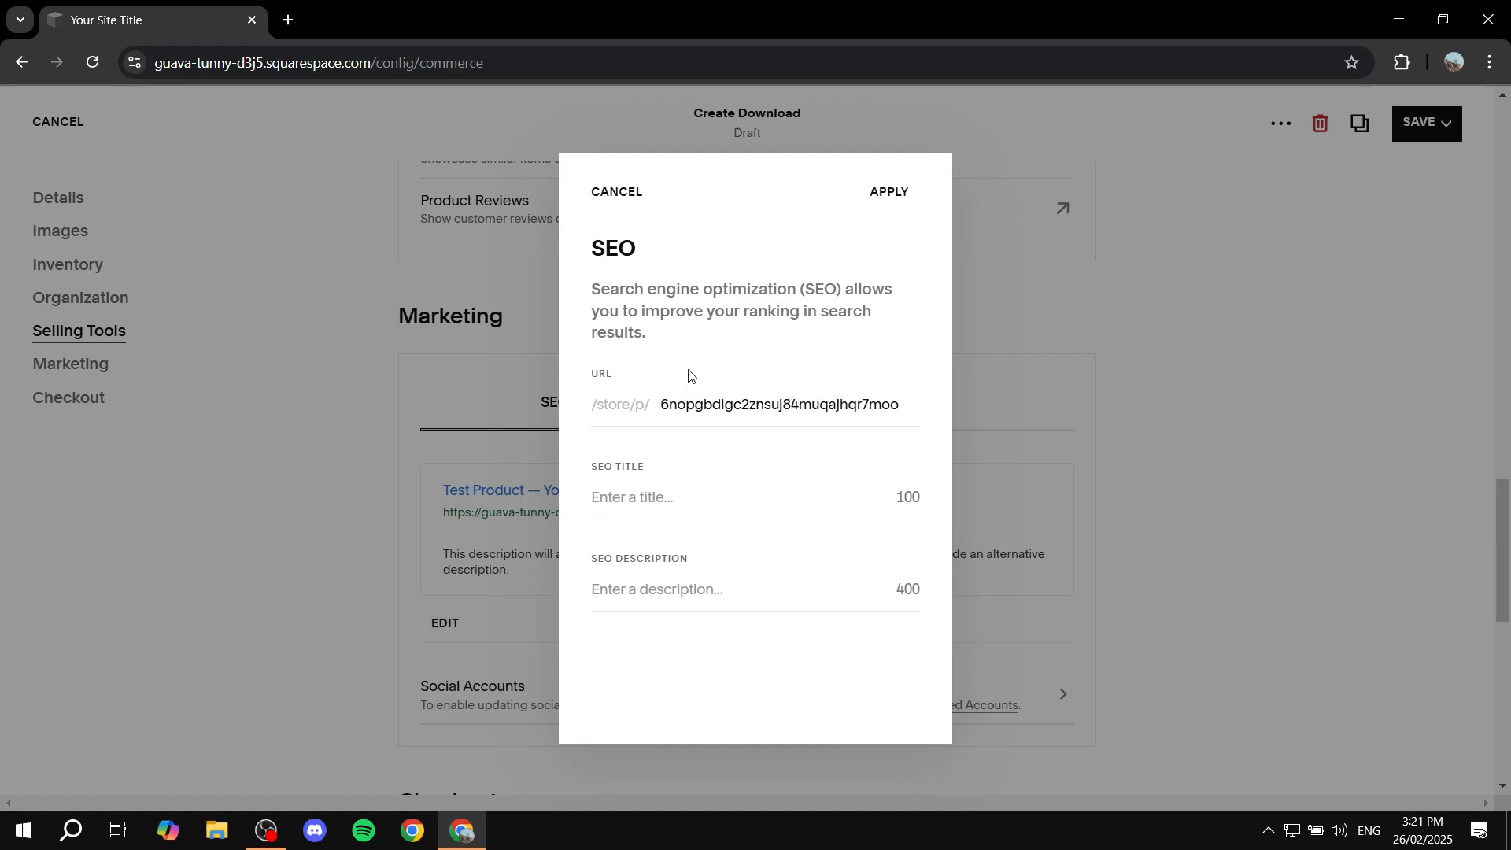
{"action": "left_click", "coordinate": [783, 407]}
{"action": "left_click_drag", "start_coordinate": [596, 467], "coordinate": [697, 461]}
{"action": "left_click_drag", "start_coordinate": [592, 561], "coordinate": [761, 556]}
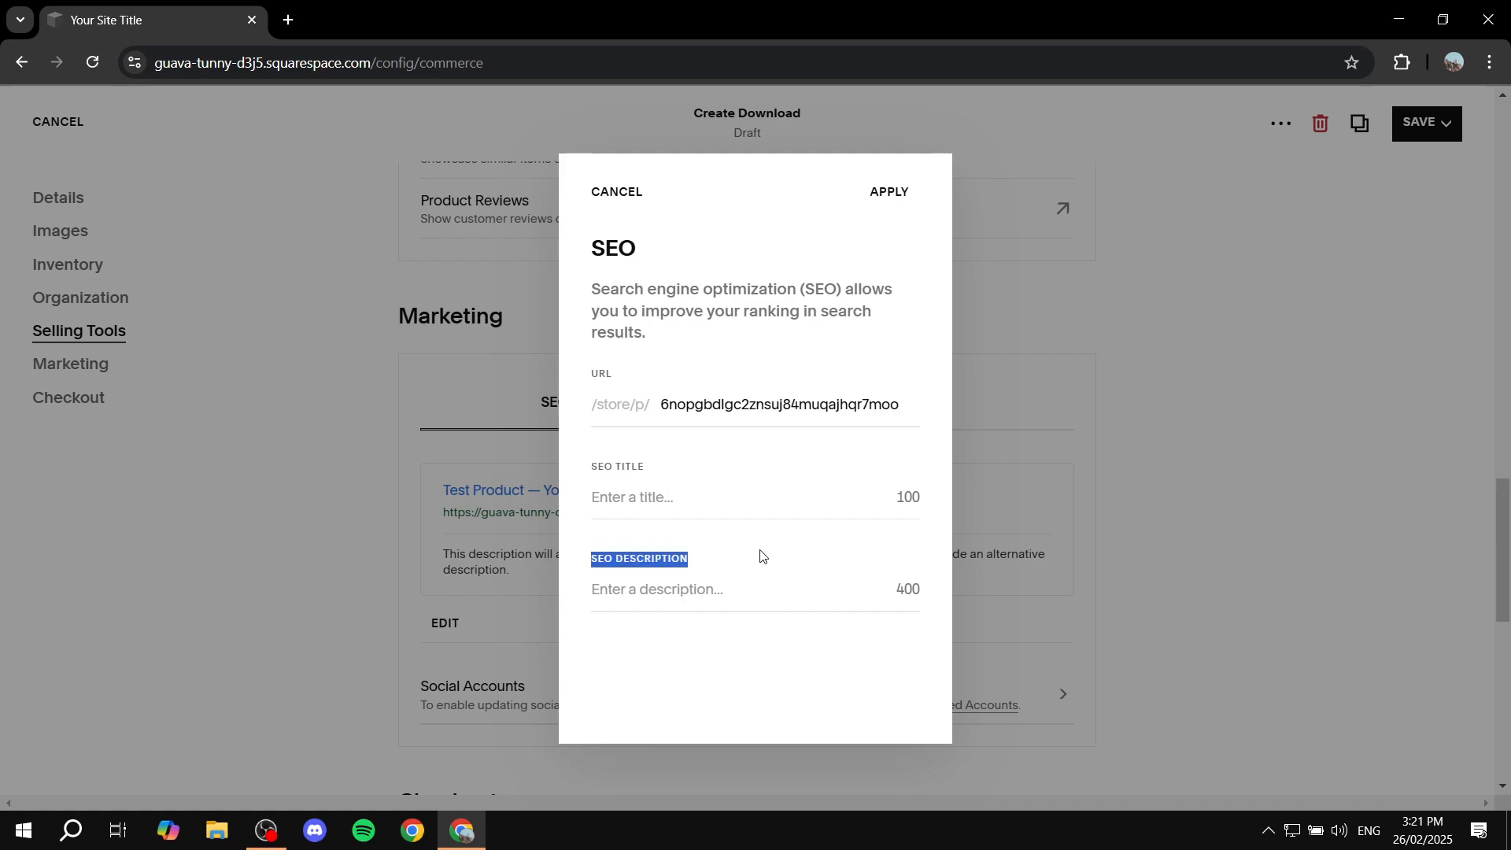
{"action": "left_click", "coordinate": [761, 555]}
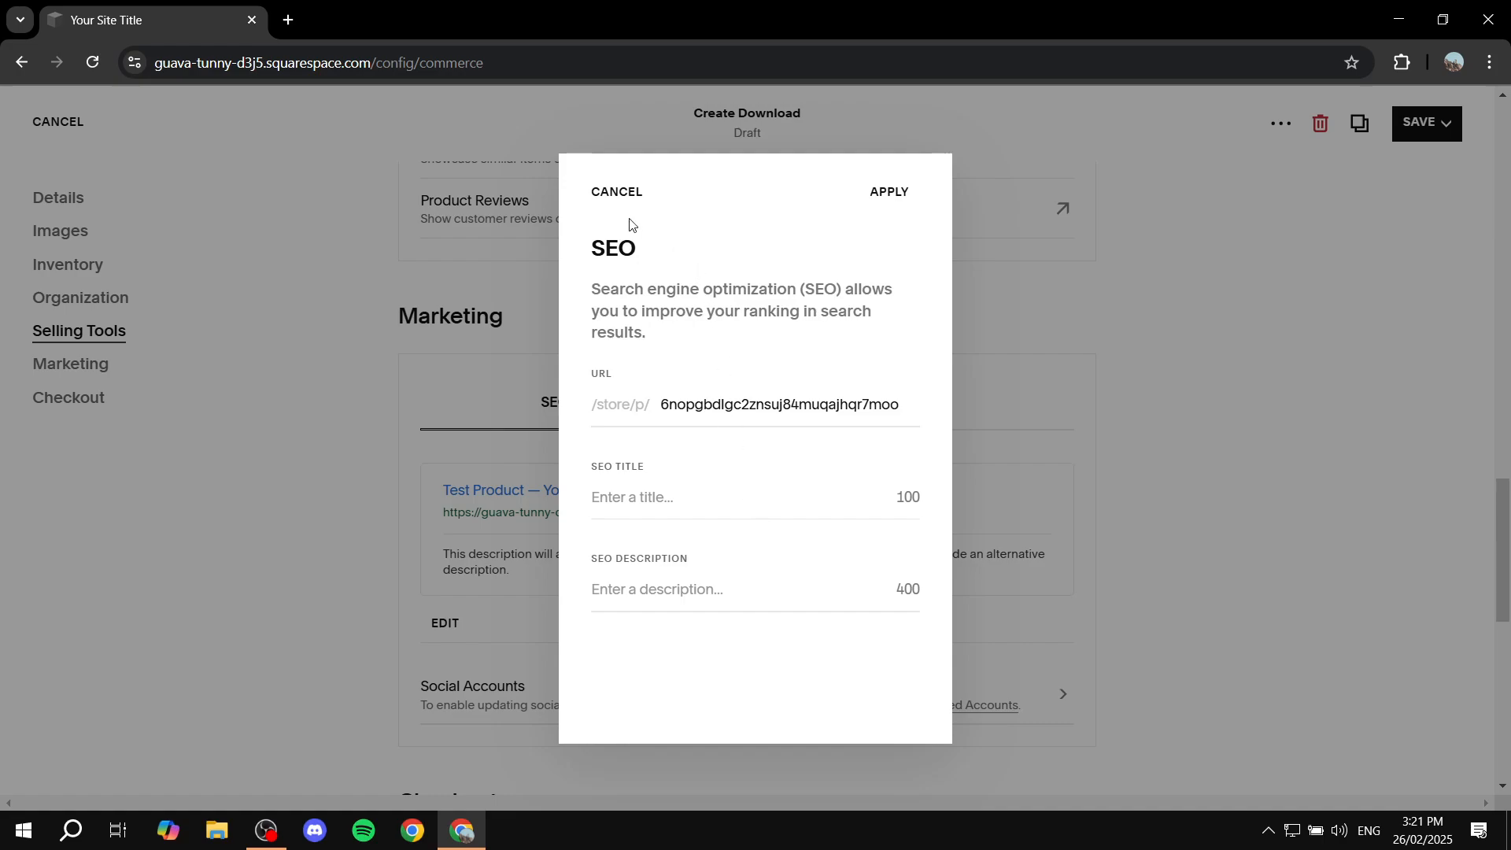
{"action": "left_click", "coordinate": [620, 192]}
Enable a custom purchase button label for the product and set its text to "Hey Purchase this!".
{"action": "scroll", "coordinate": [988, 412], "scroll_direction": "down", "scroll_amount": 4}
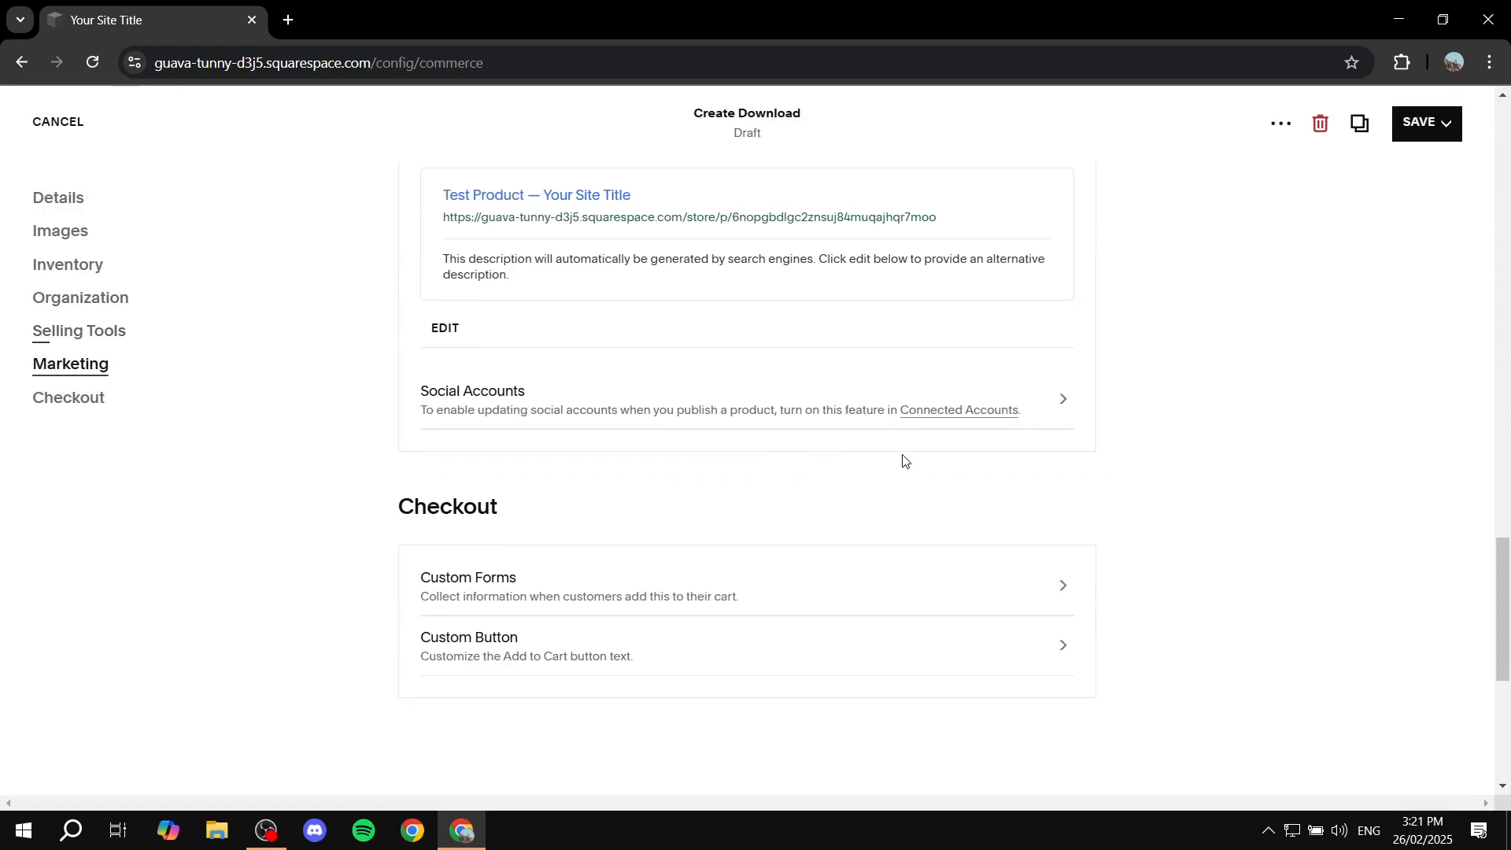
{"action": "scroll", "coordinate": [904, 461], "scroll_direction": "down", "scroll_amount": 1}
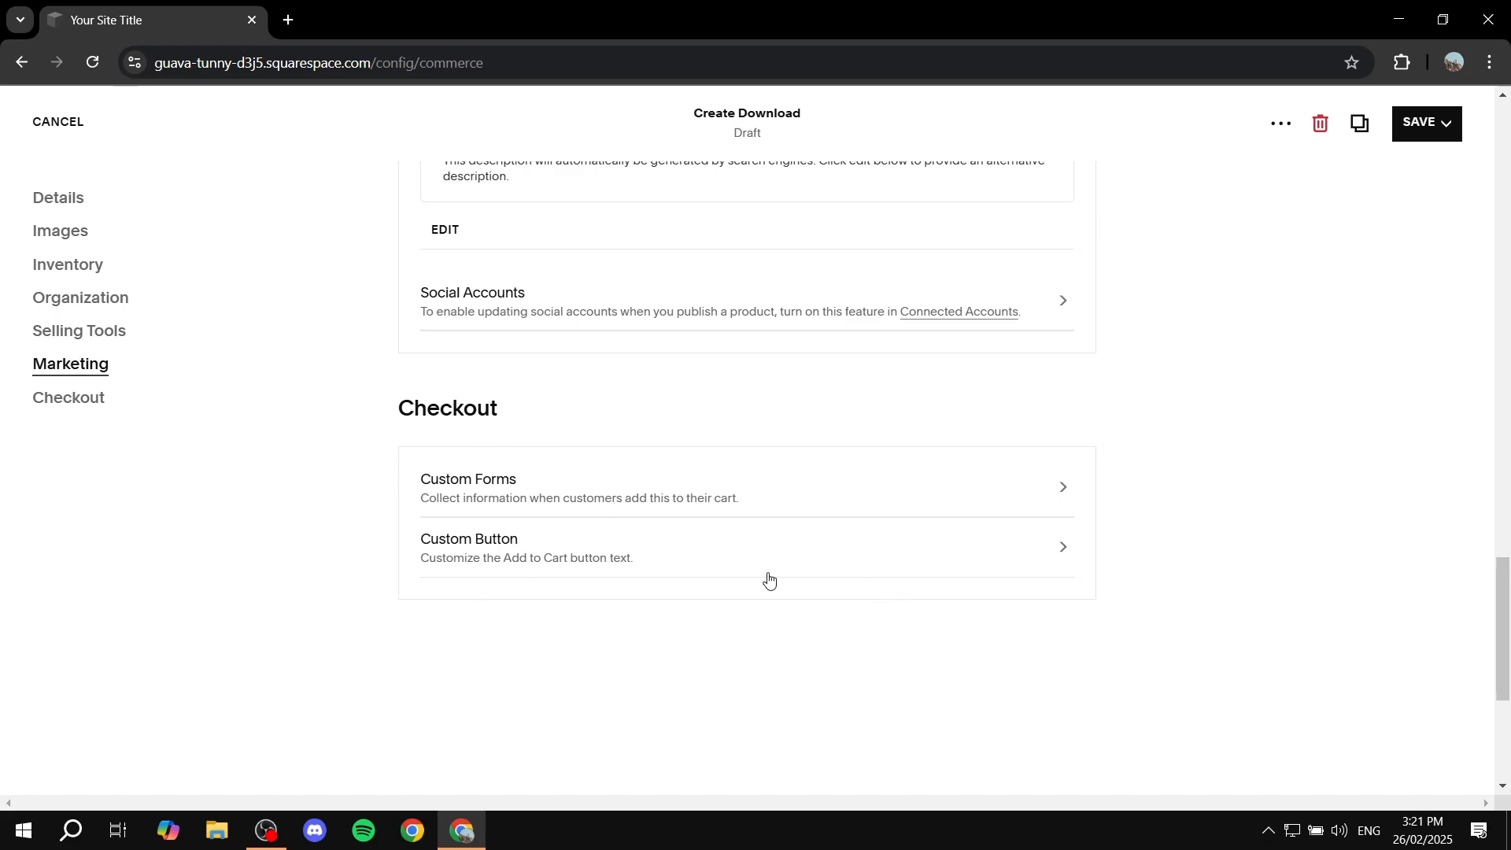
{"action": "left_click", "coordinate": [722, 560]}
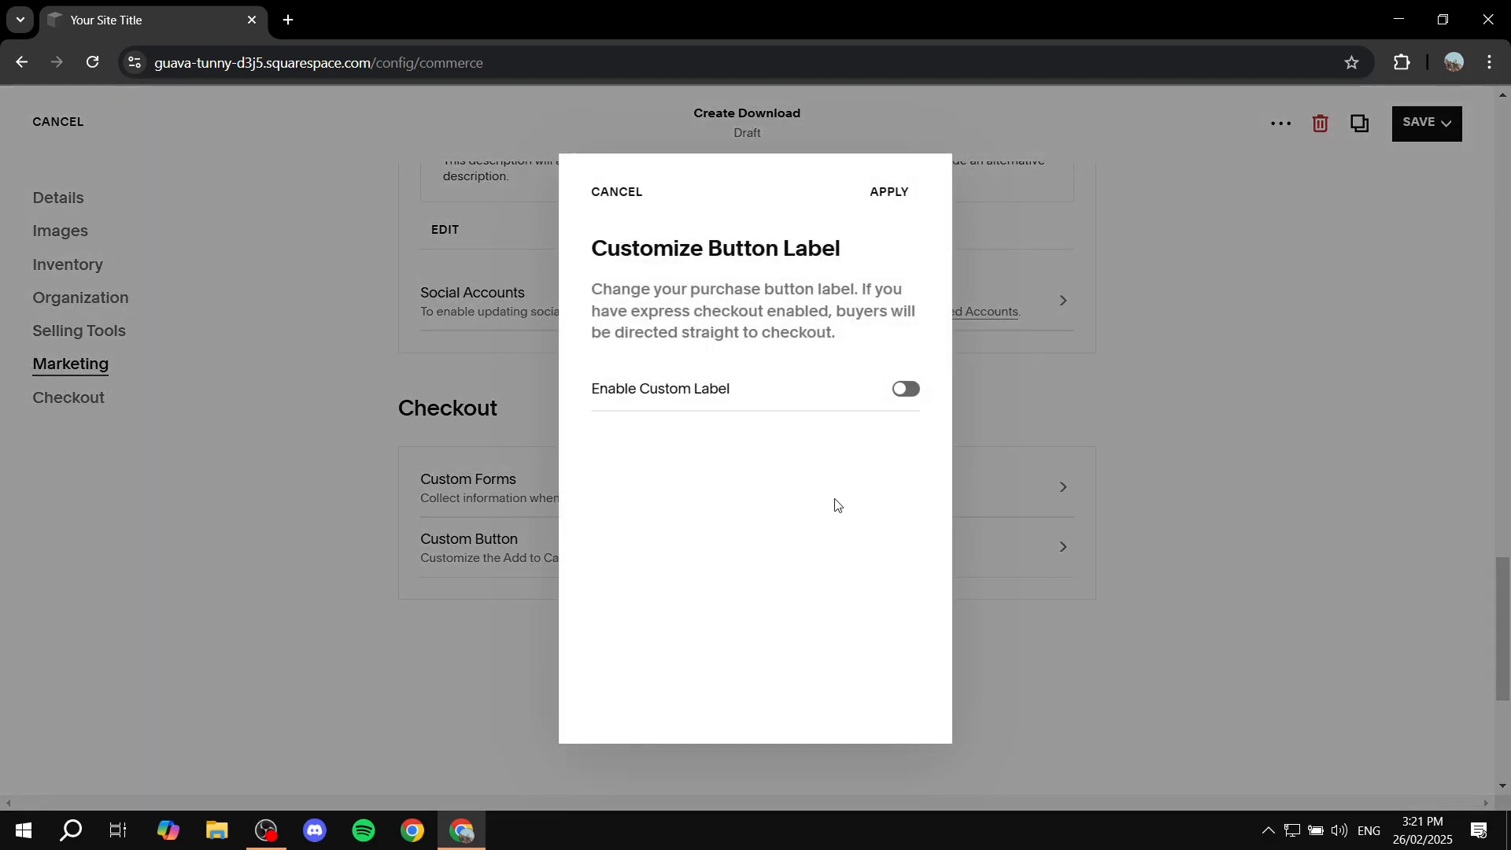
{"action": "left_click", "coordinate": [906, 389]}
{"action": "left_click", "coordinate": [686, 482]}
{"action": "key", "text": "ctrl+a"}
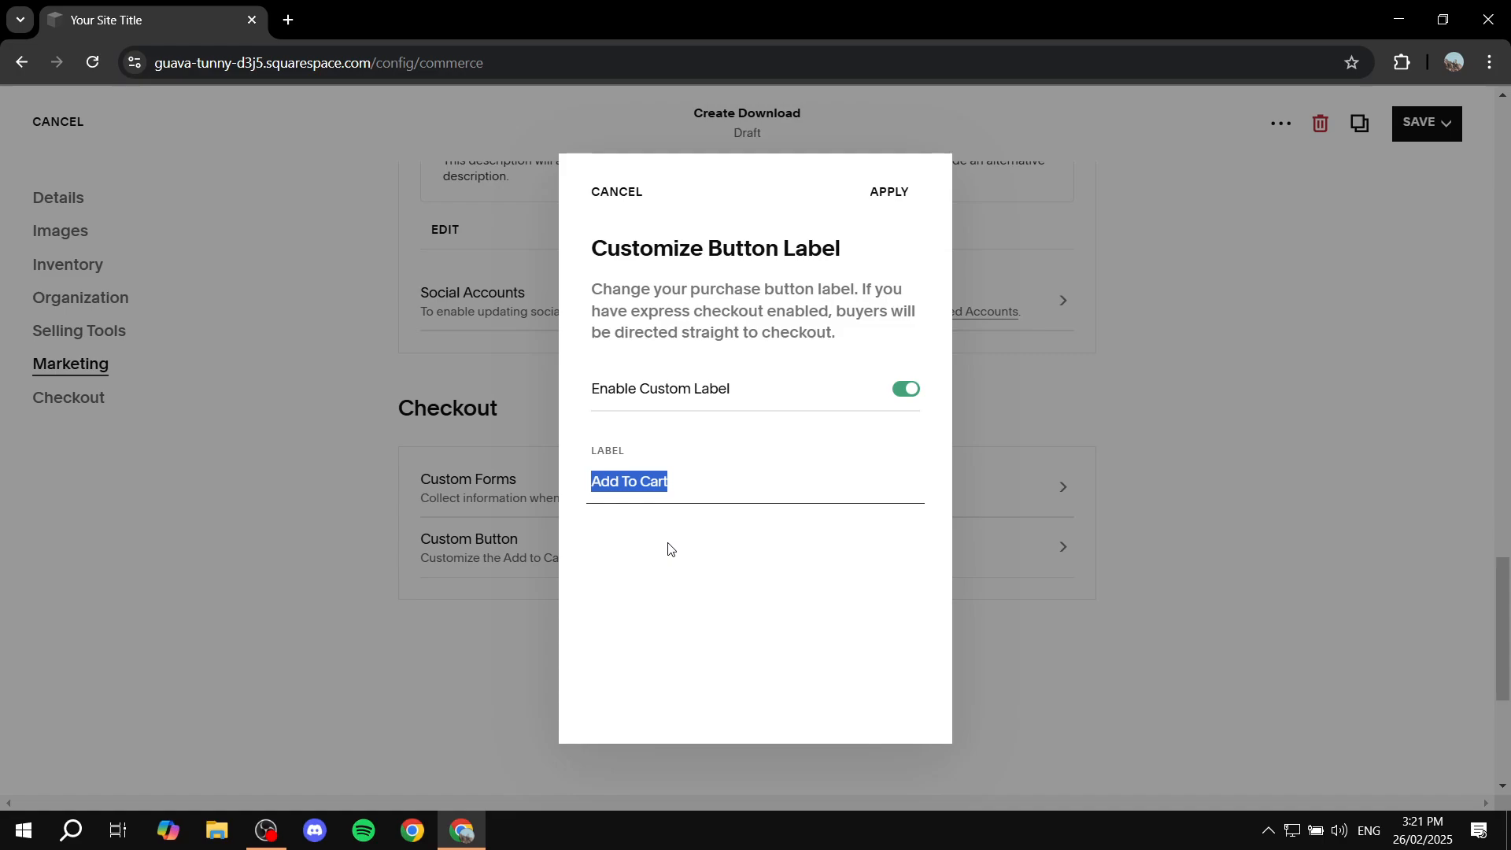
{"action": "type", "text": "Hey Purchase this!"}
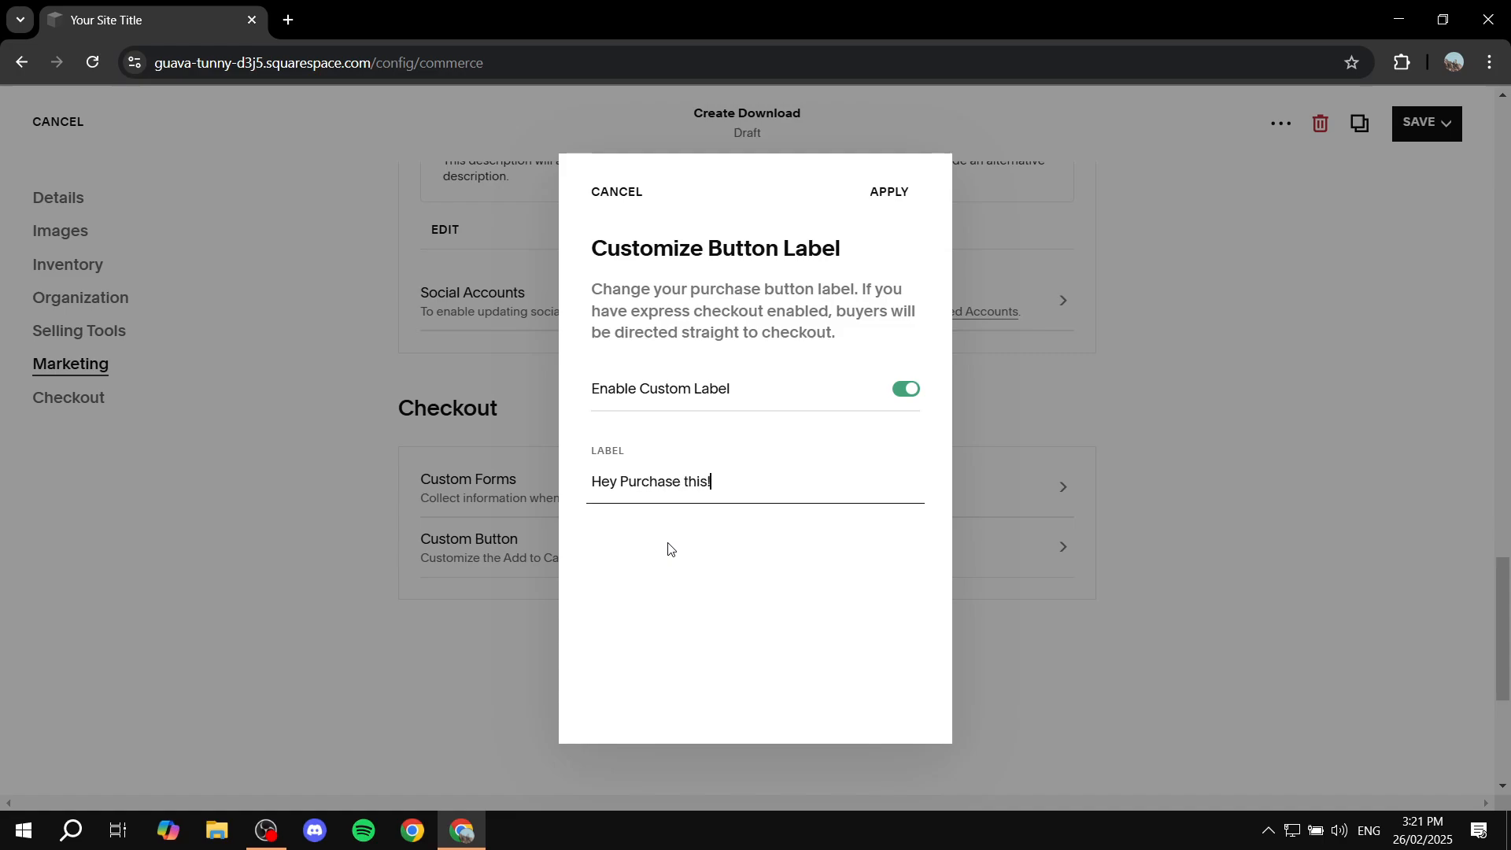
{"action": "left_click", "coordinate": [905, 195]}
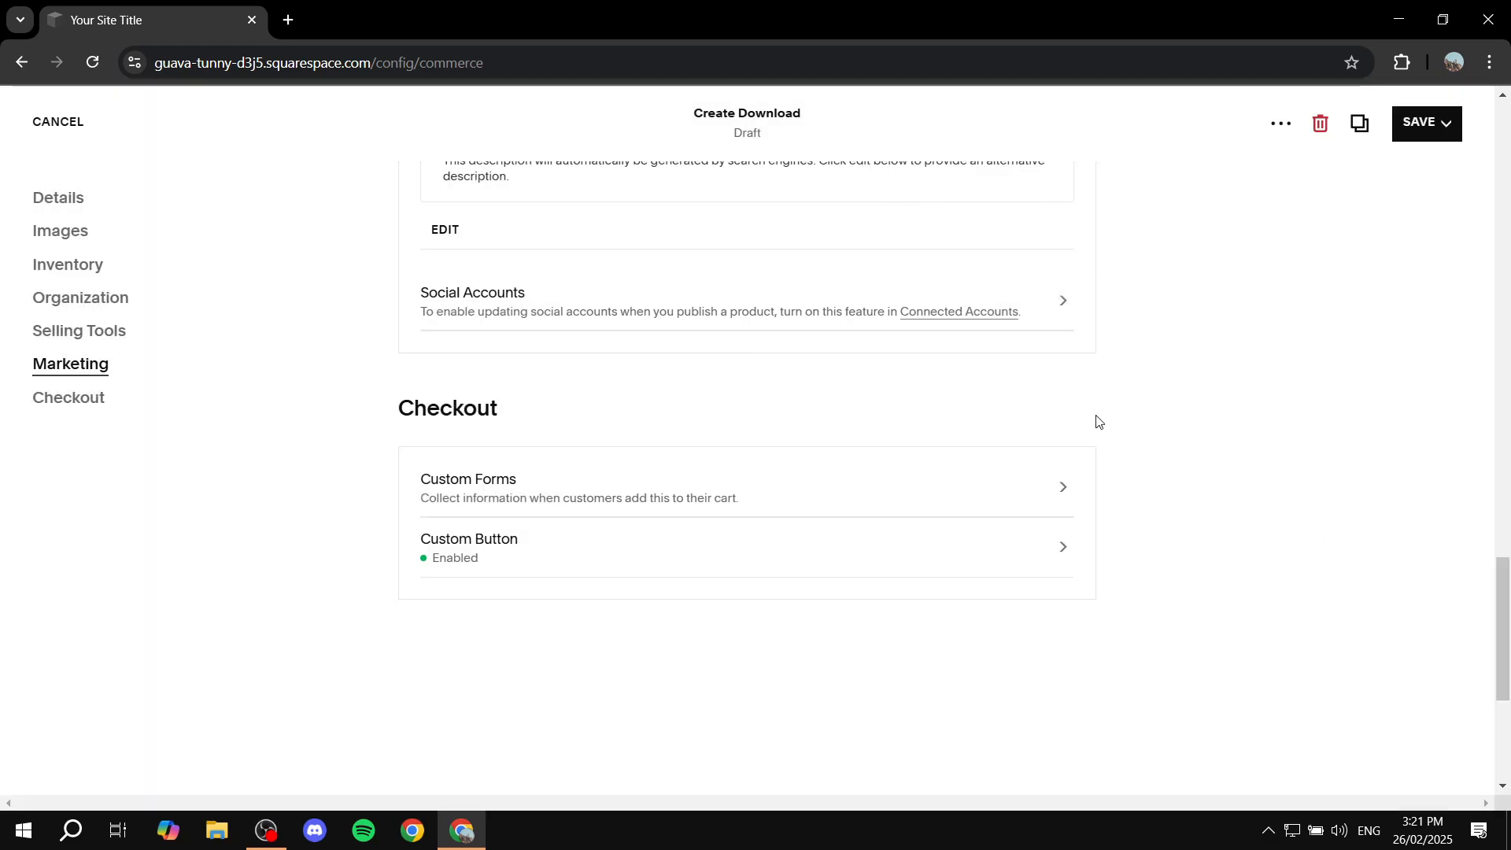
Save the new download product without publishing or scheduling it.
{"action": "scroll", "coordinate": [722, 516], "scroll_direction": "up", "scroll_amount": 20}
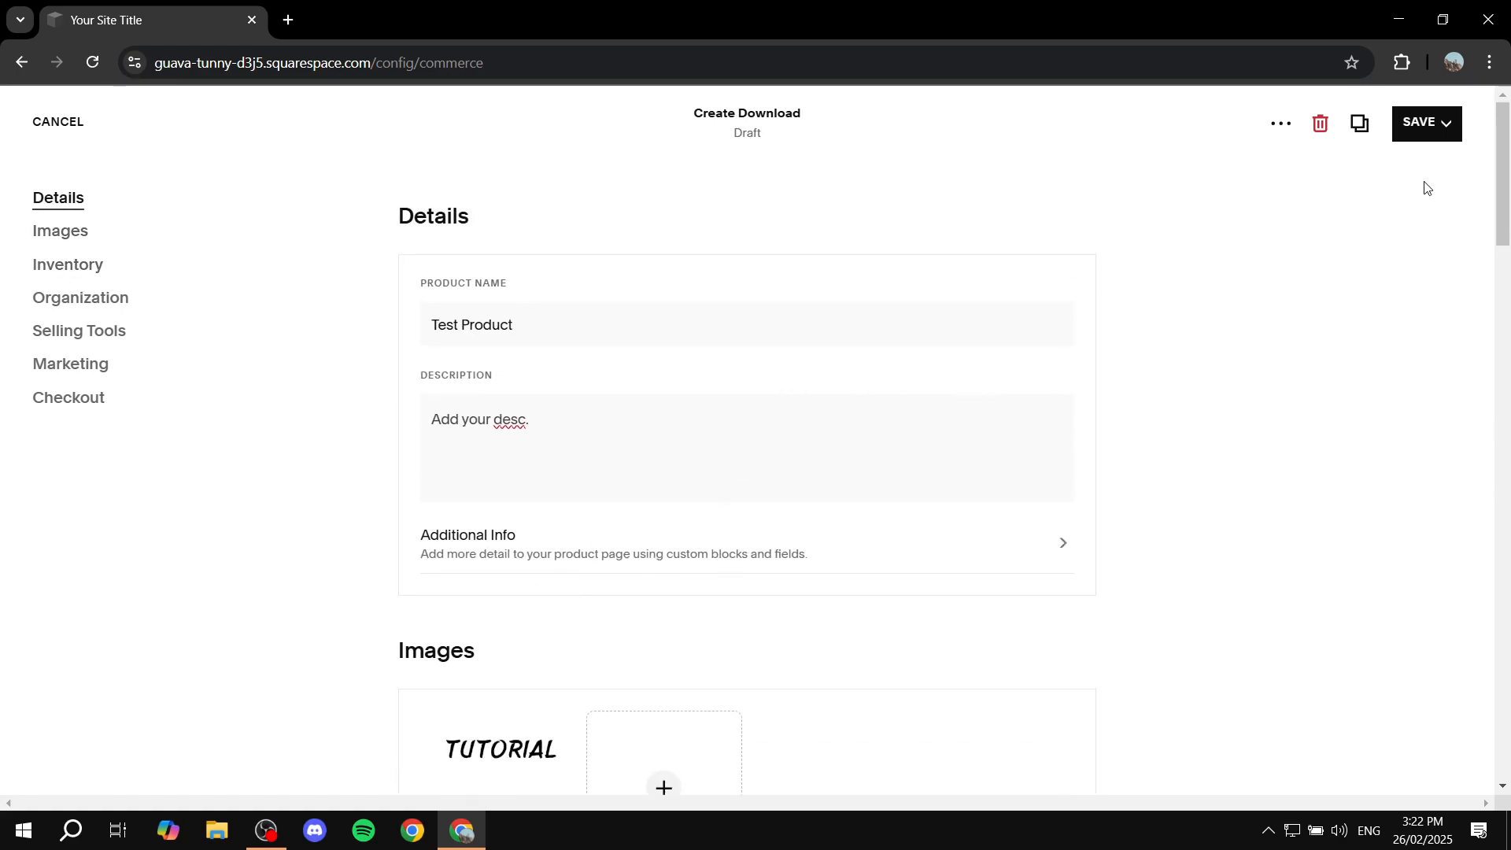
{"action": "left_click", "coordinate": [1426, 126]}
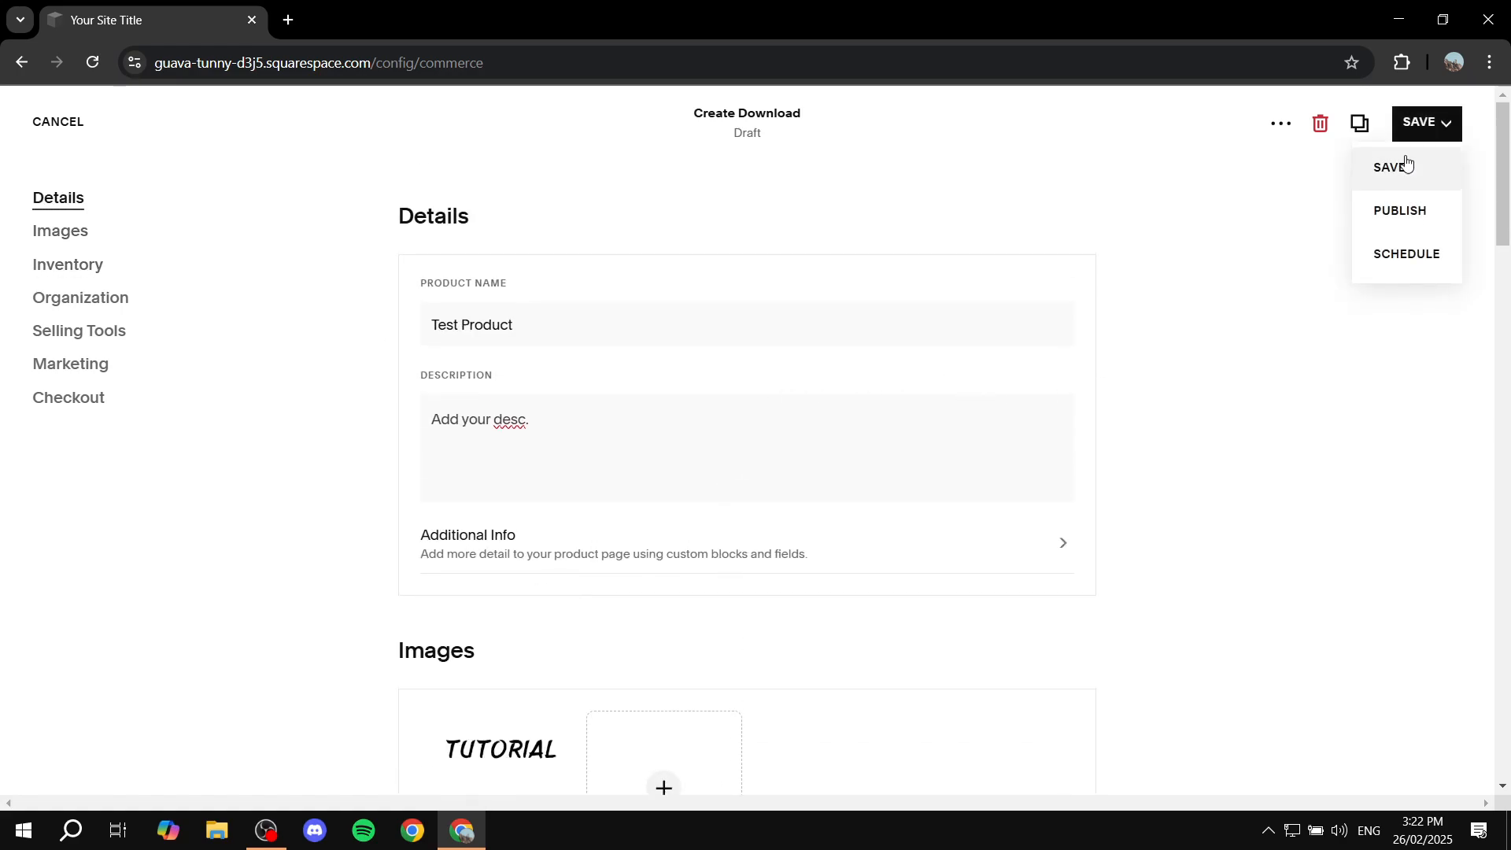
{"action": "left_click", "coordinate": [1405, 165]}
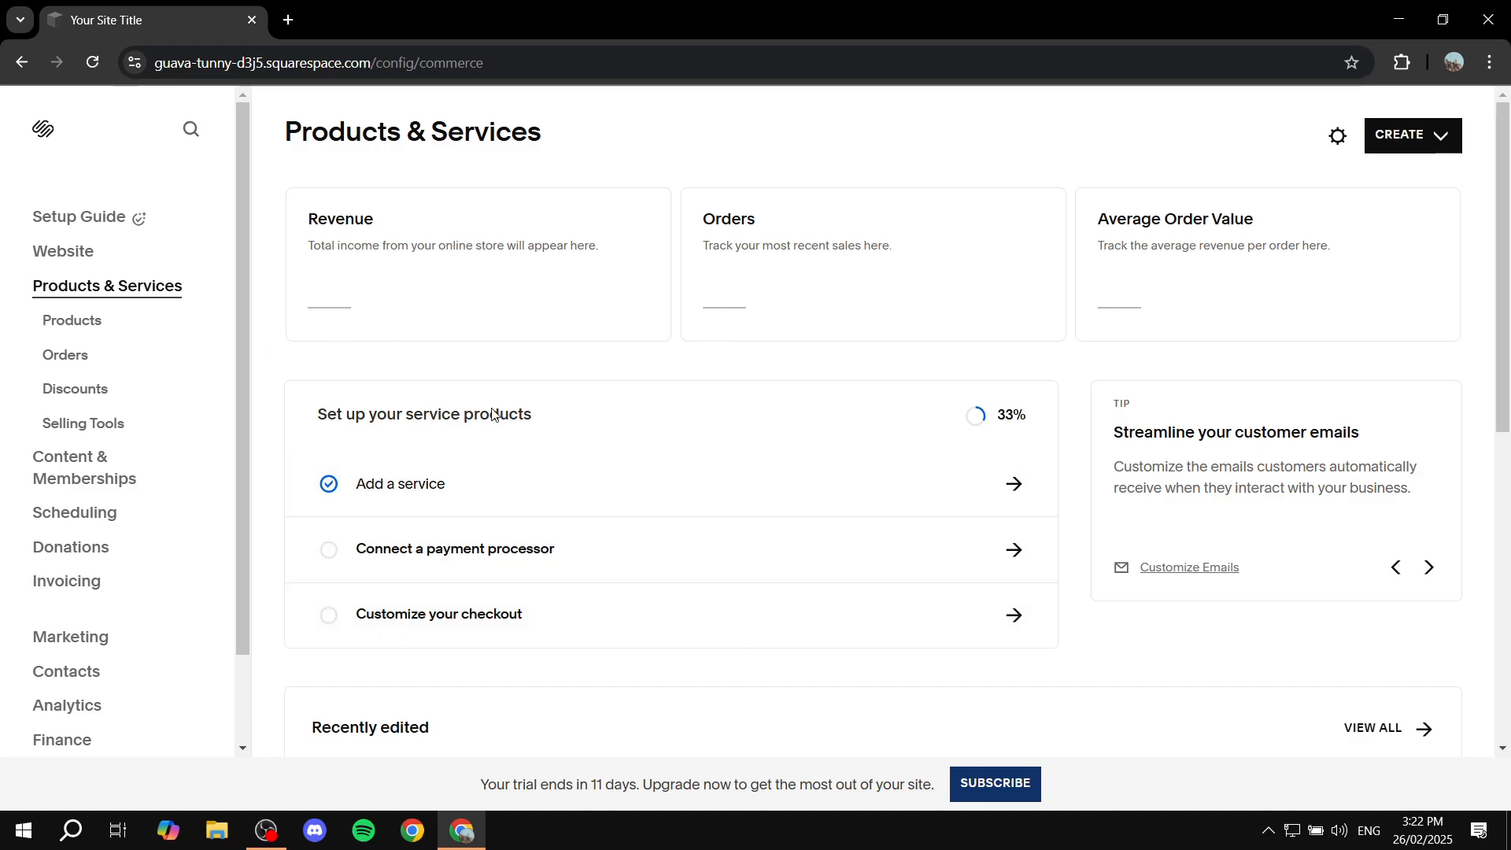
Change the visibility of Test Product to Public in the store's list of downloads.
{"action": "left_click", "coordinate": [90, 326]}
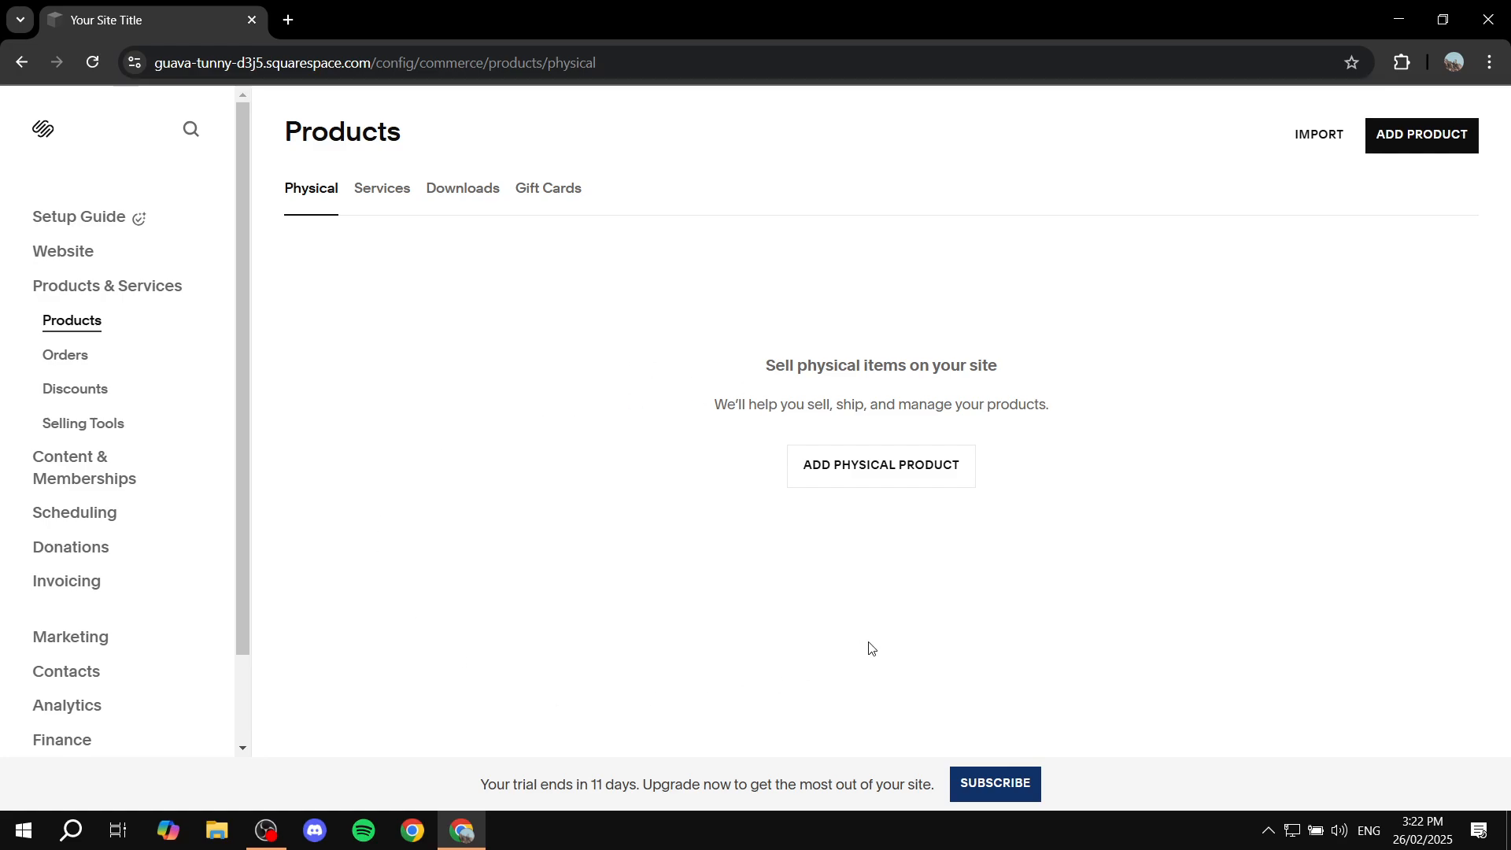
{"action": "left_click", "coordinate": [450, 203]}
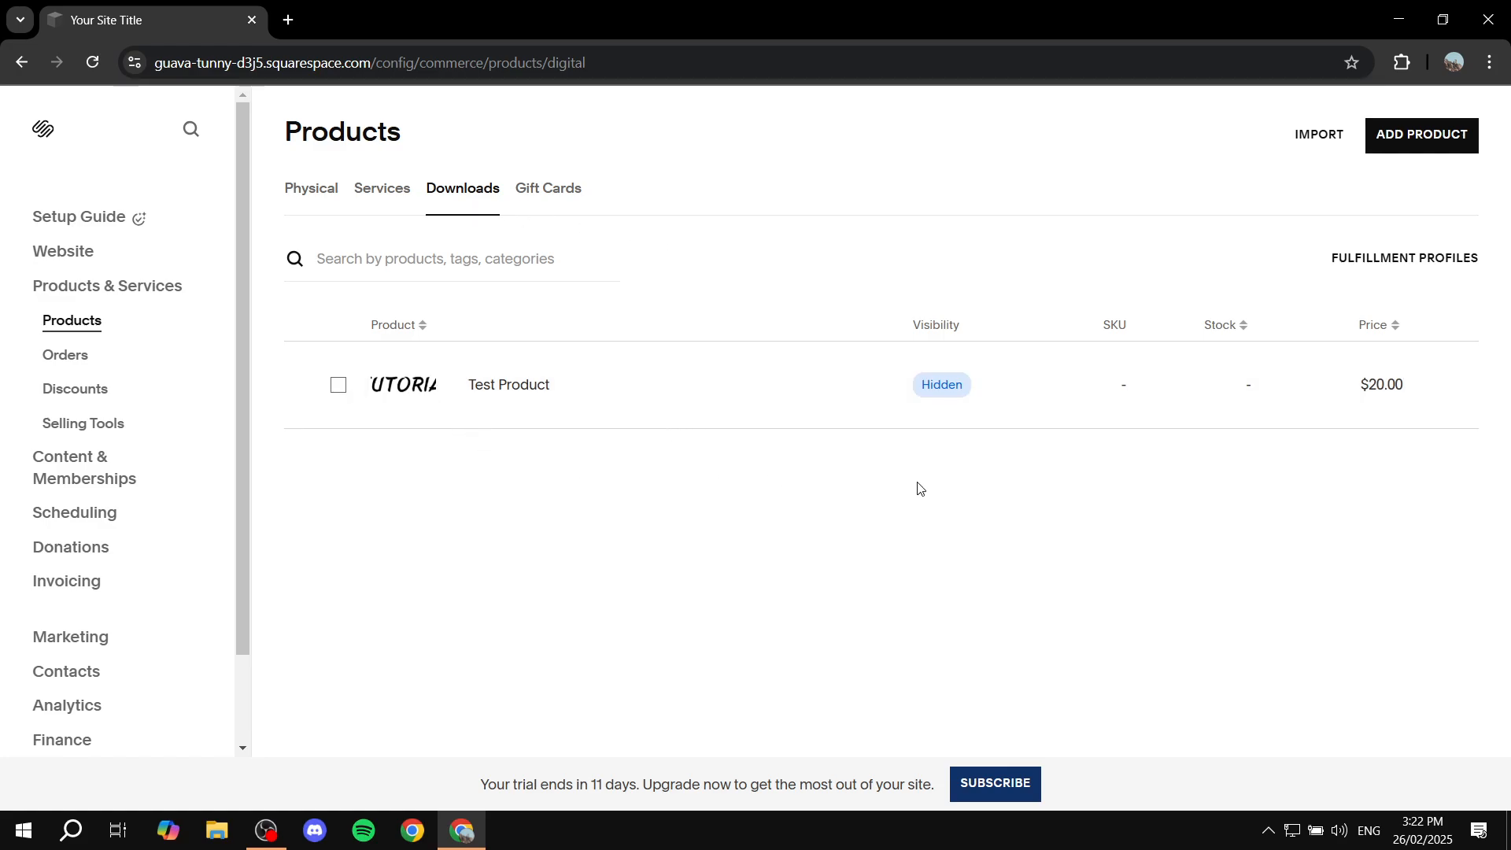
{"action": "left_click", "coordinate": [962, 384]}
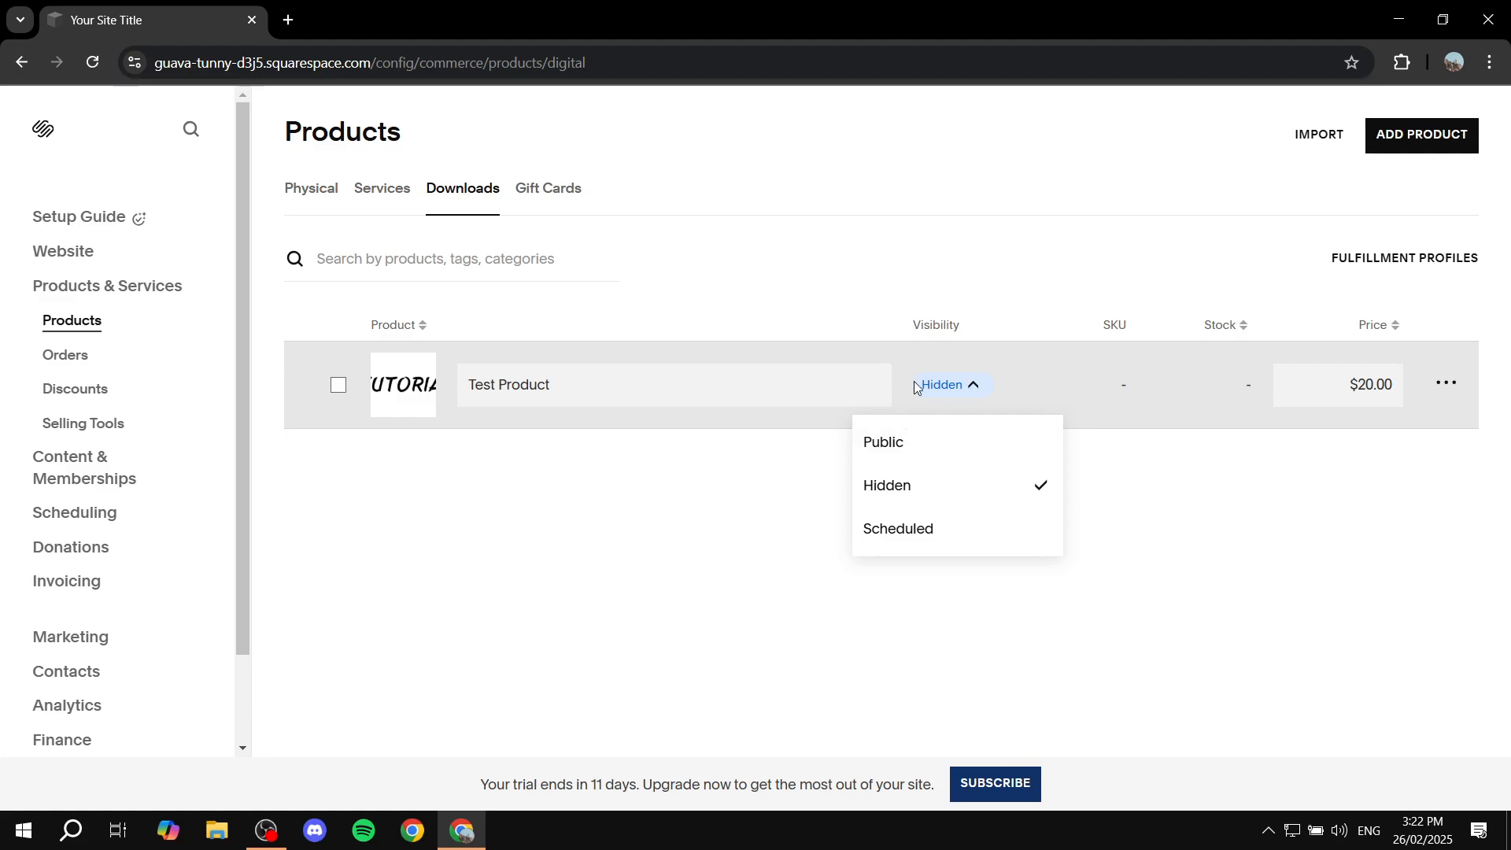
{"action": "left_click", "coordinate": [887, 442]}
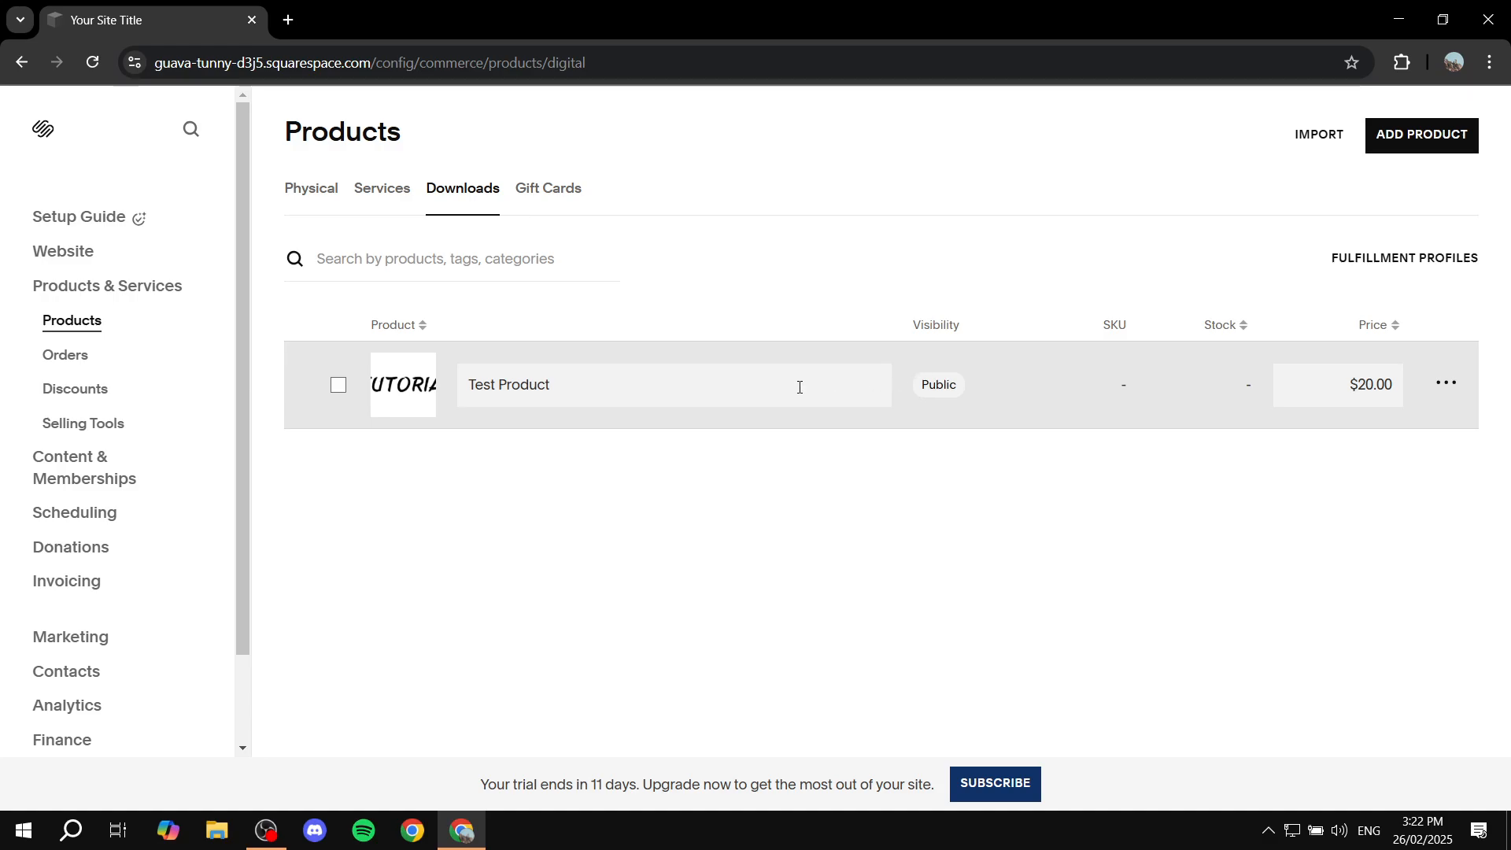
Look over the website's Home page and open it for editing.
{"action": "left_click", "coordinate": [69, 259]}
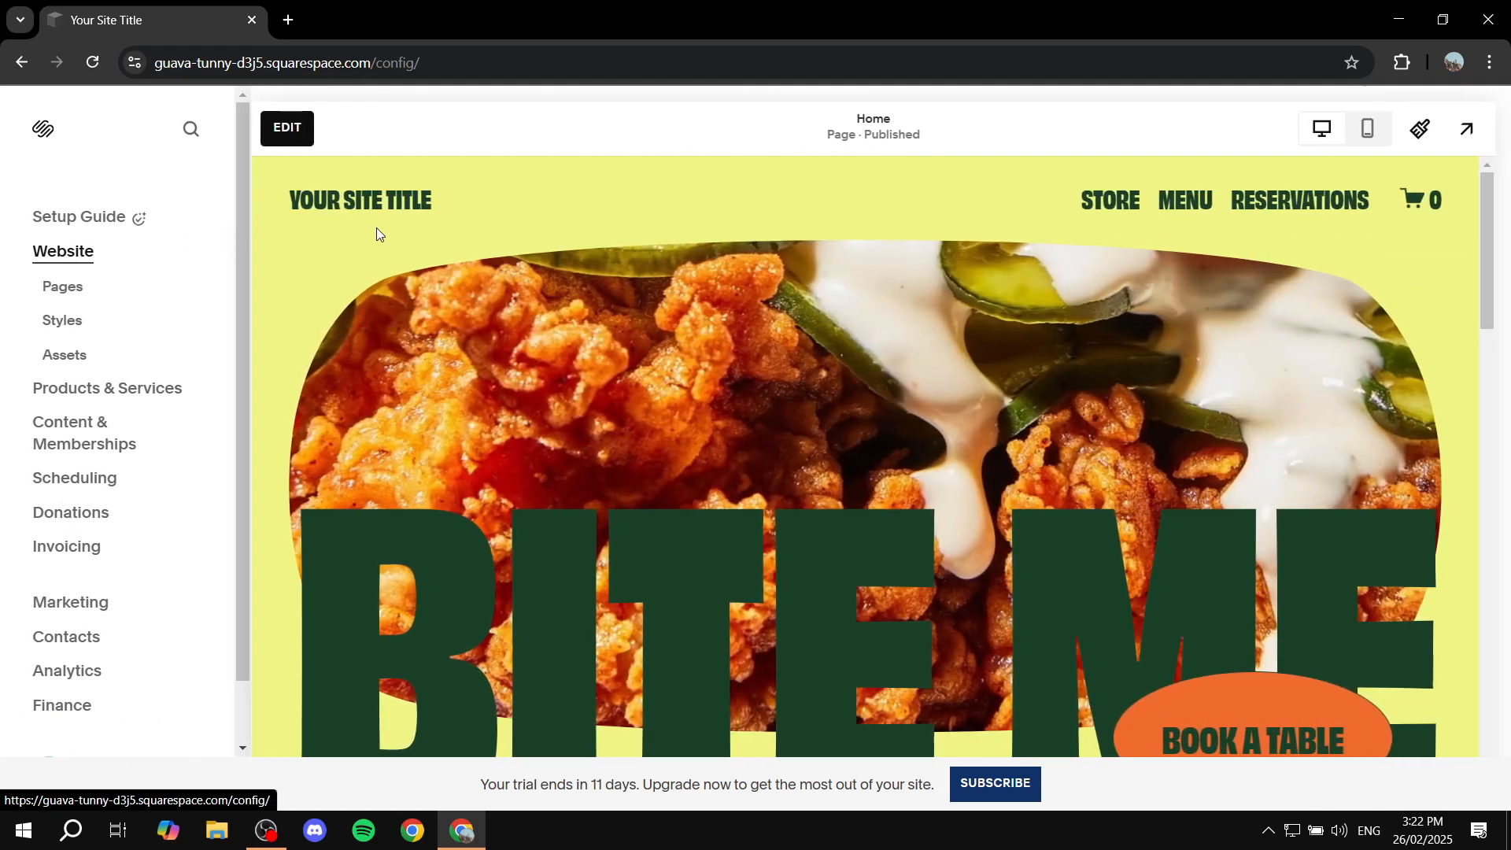
{"action": "scroll", "coordinate": [853, 324], "scroll_direction": "down", "scroll_amount": 10}
{"action": "scroll", "coordinate": [767, 359], "scroll_direction": "down", "scroll_amount": 12}
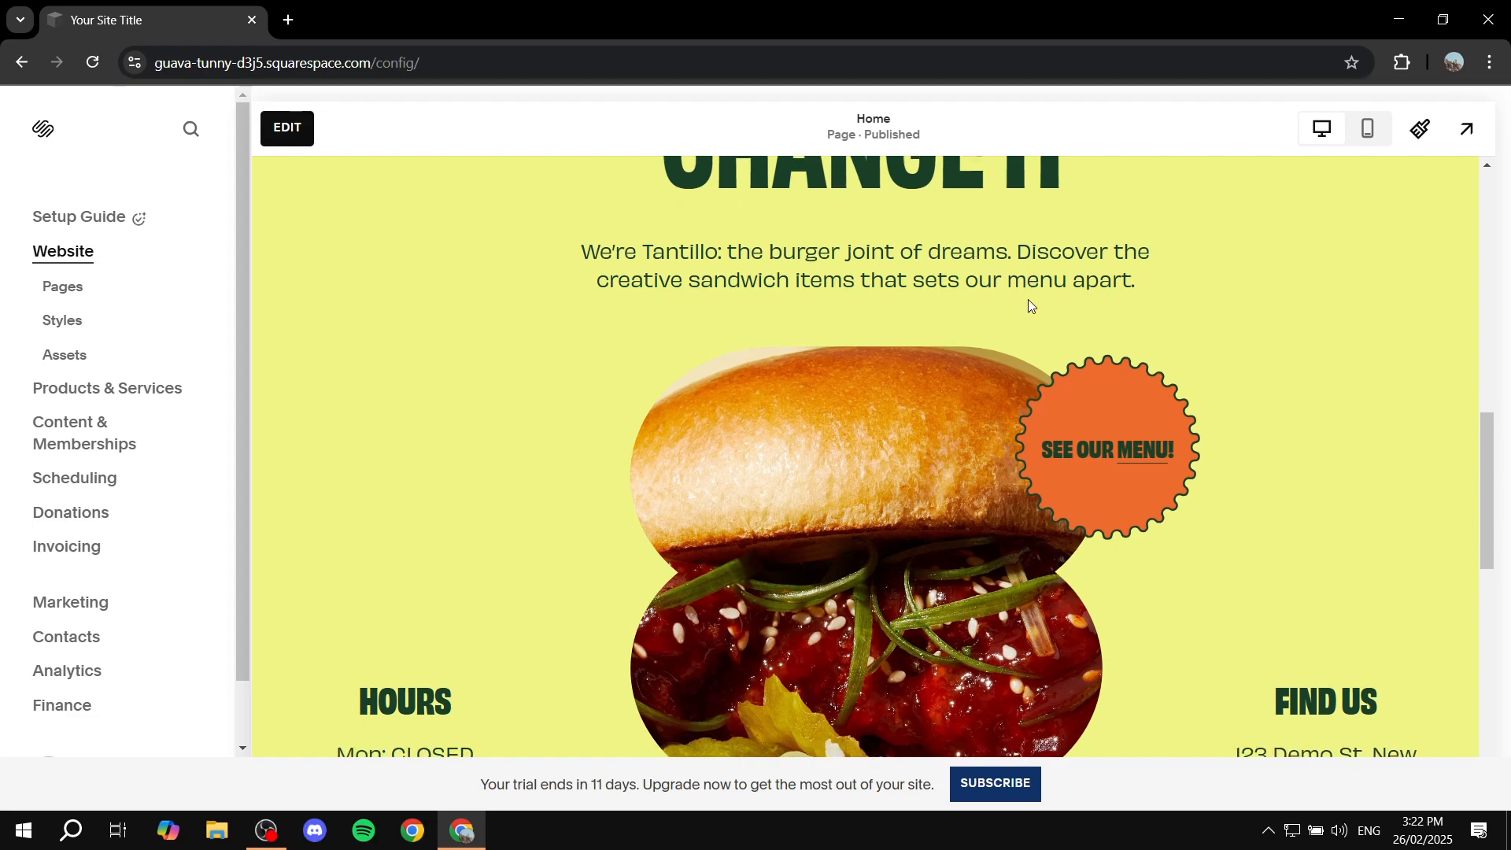
{"action": "scroll", "coordinate": [985, 347], "scroll_direction": "up", "scroll_amount": 9}
{"action": "scroll", "coordinate": [986, 347], "scroll_direction": "up", "scroll_amount": 10}
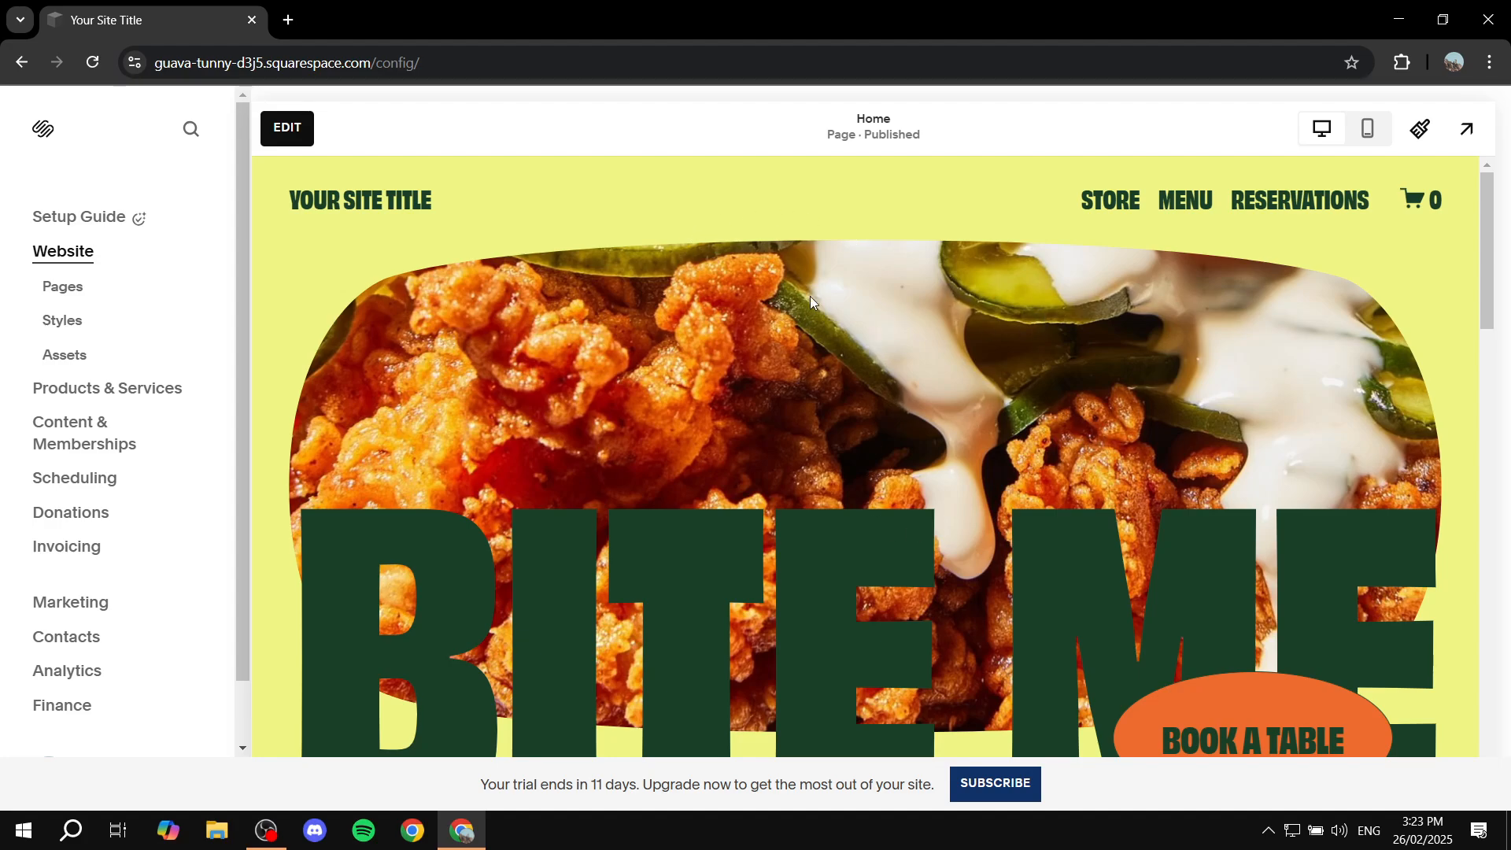
{"action": "left_click", "coordinate": [288, 128]}
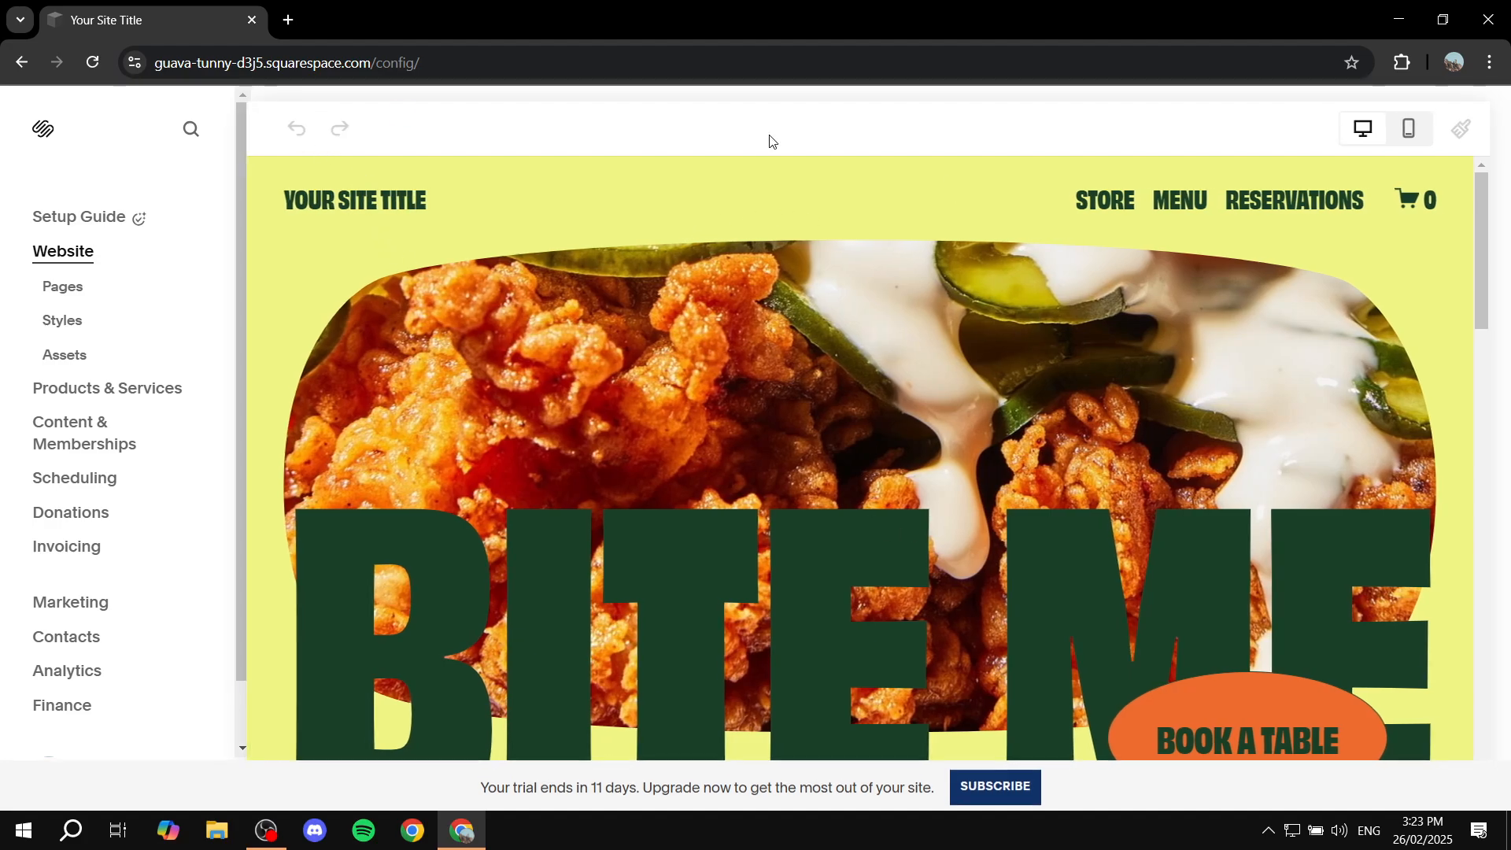
Add a blank section to the Home page between the "Bite Me" banner and the "Change It" section.
{"action": "scroll", "coordinate": [995, 428], "scroll_direction": "down", "scroll_amount": 7}
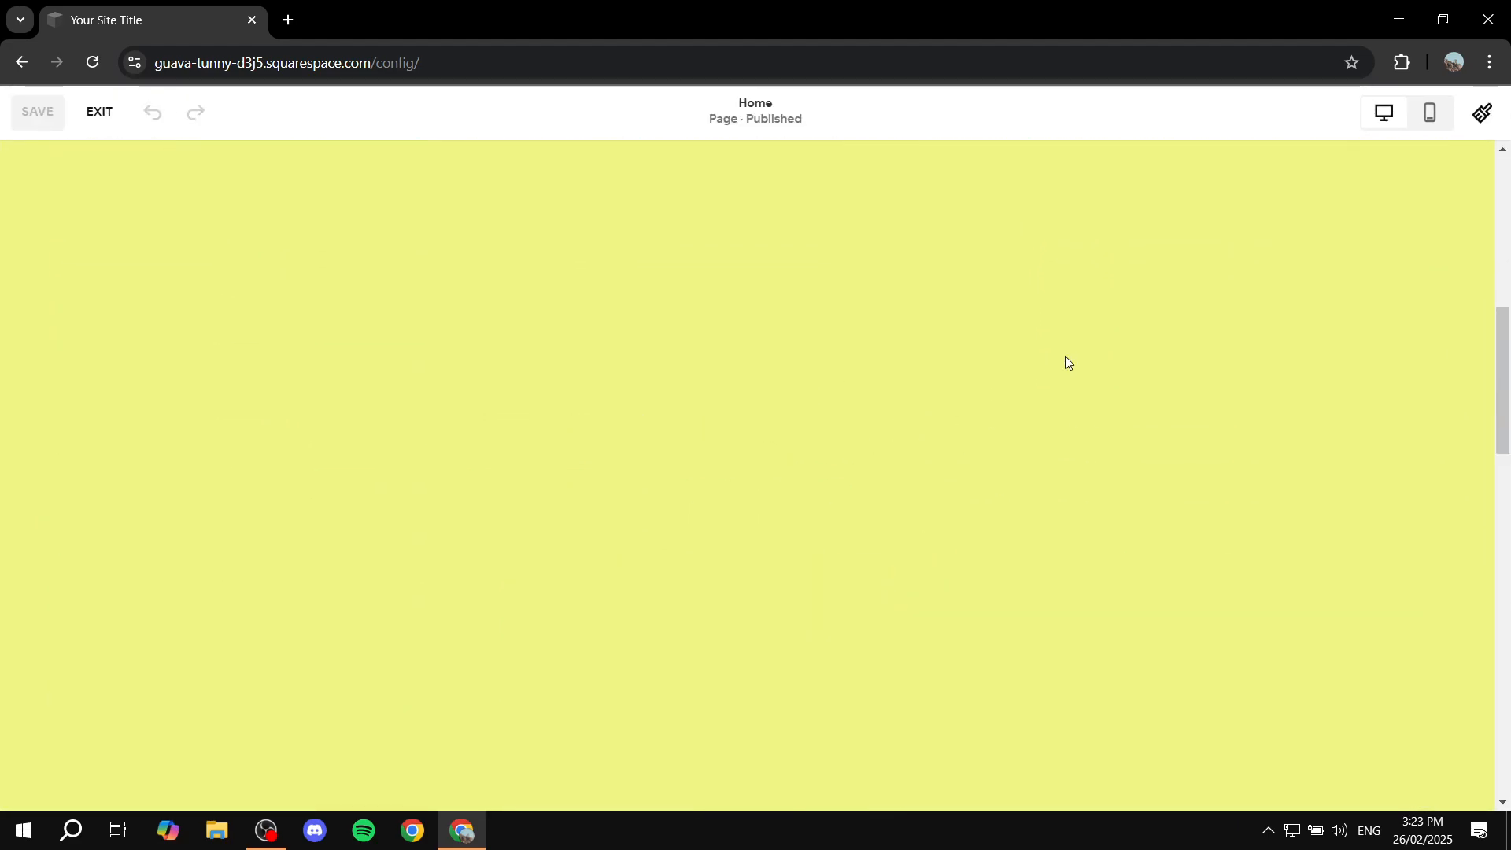
{"action": "scroll", "coordinate": [780, 296], "scroll_direction": "up", "scroll_amount": 2}
{"action": "scroll", "coordinate": [780, 297], "scroll_direction": "up", "scroll_amount": 5}
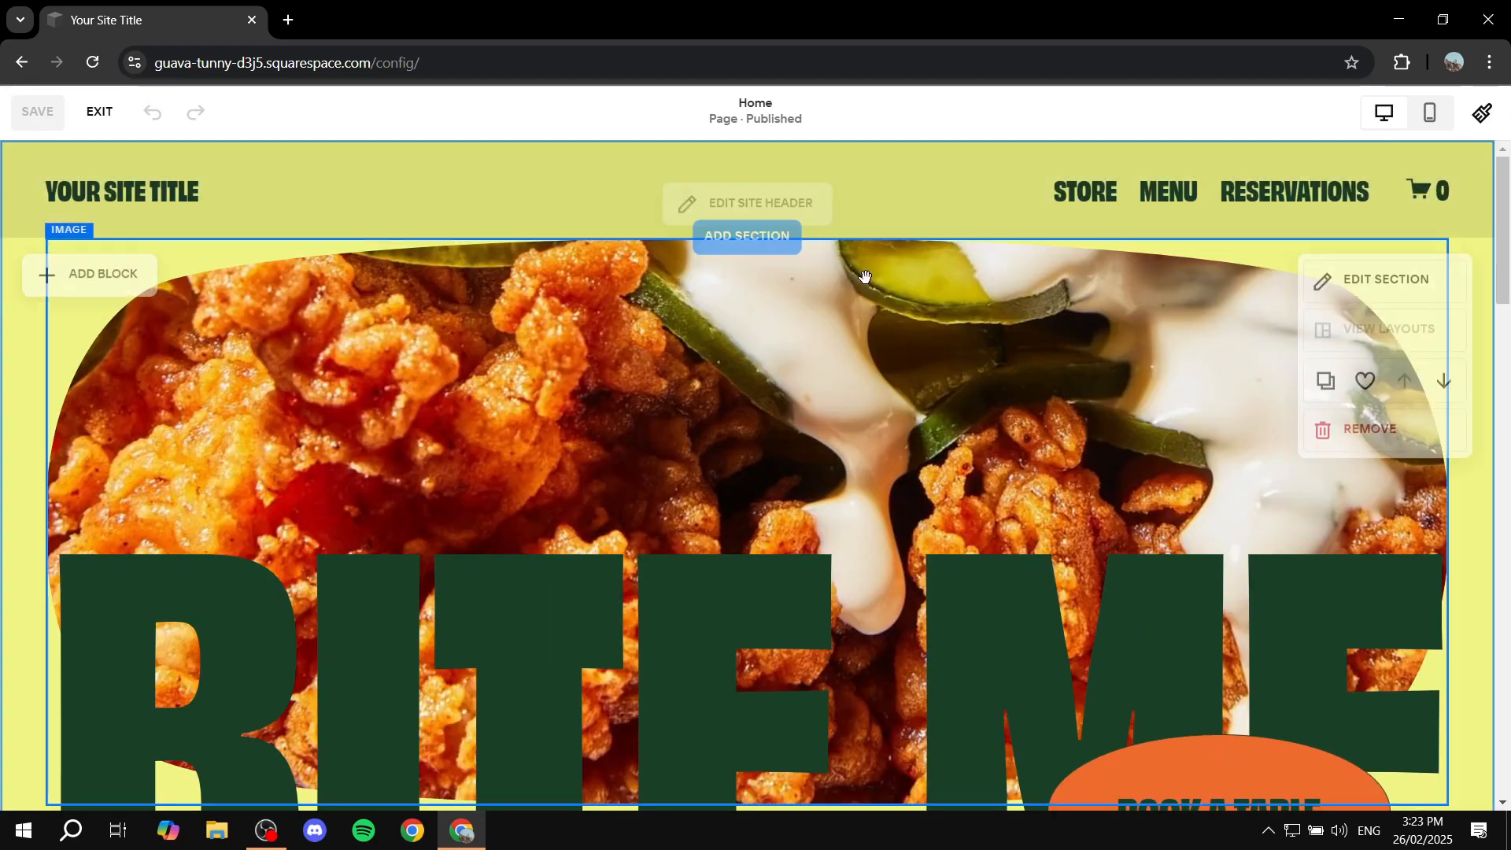
{"action": "scroll", "coordinate": [1004, 258], "scroll_direction": "down", "scroll_amount": 1}
{"action": "scroll", "coordinate": [1003, 258], "scroll_direction": "down", "scroll_amount": 5}
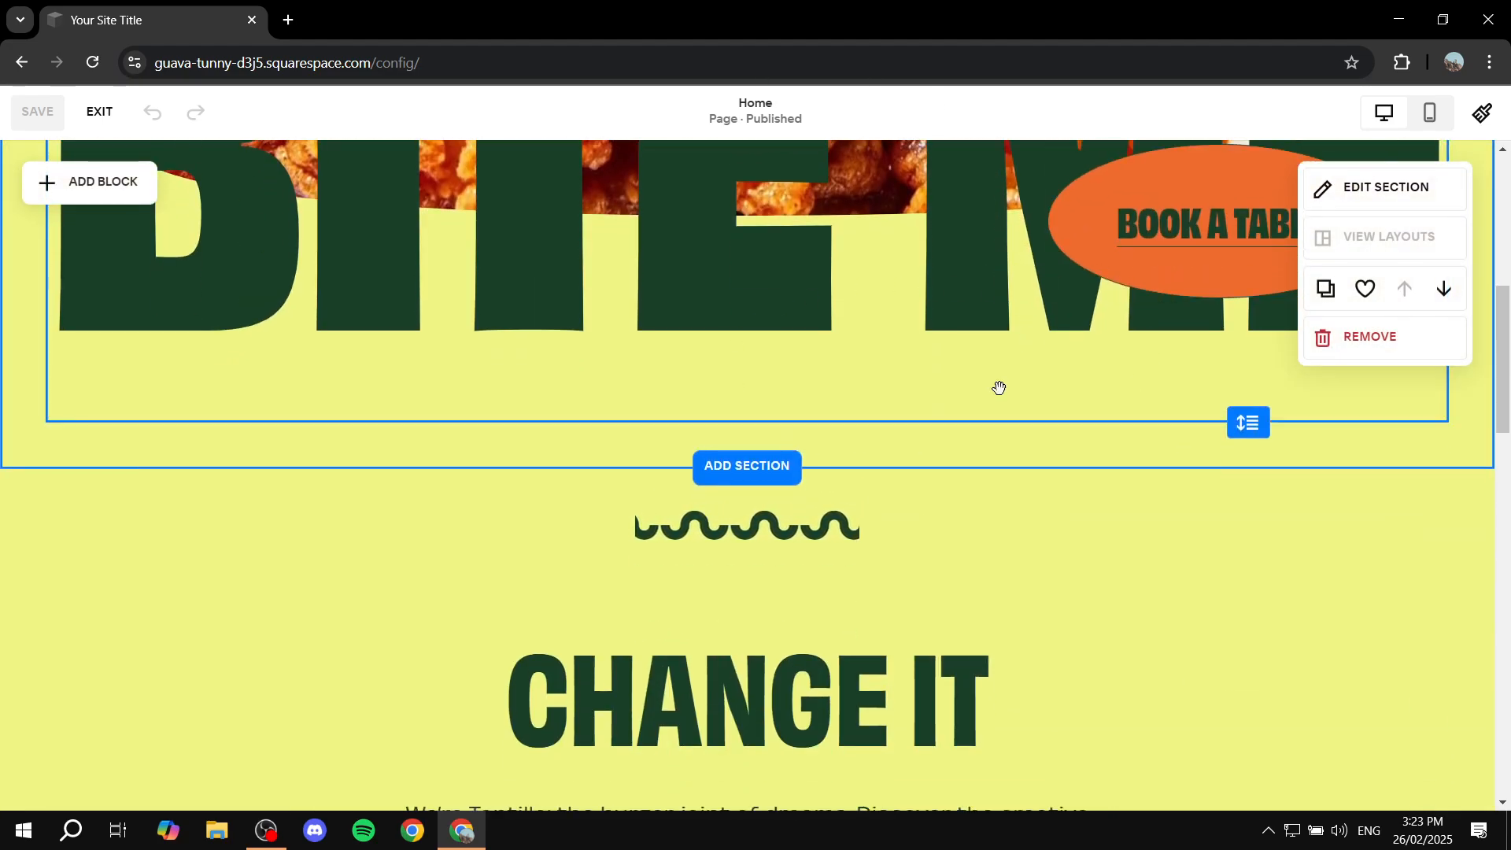
{"action": "scroll", "coordinate": [1308, 350], "scroll_direction": "up", "scroll_amount": 6}
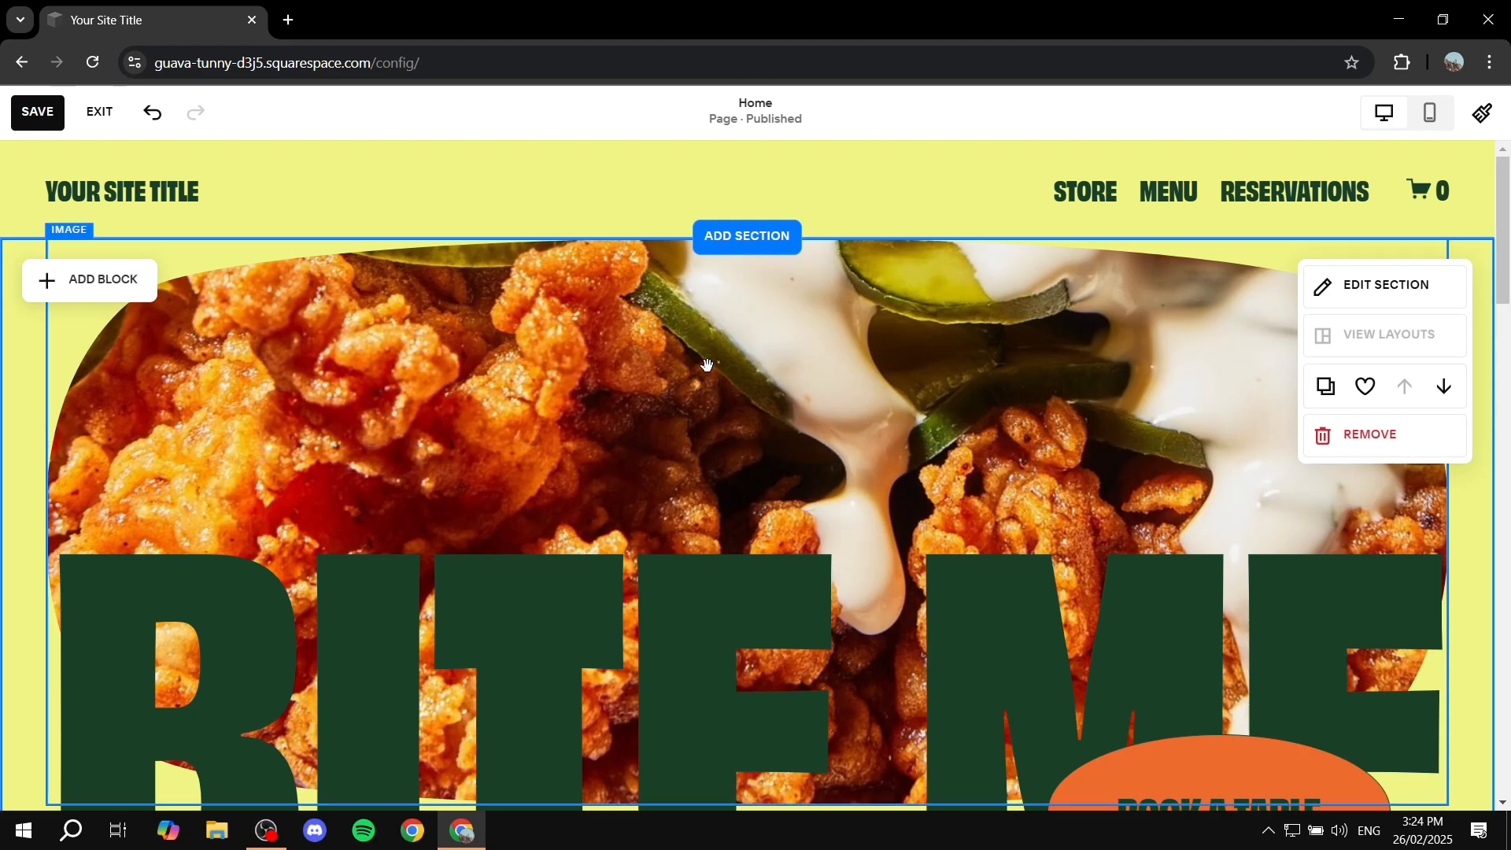
{"action": "scroll", "coordinate": [706, 365], "scroll_direction": "down", "scroll_amount": 5}
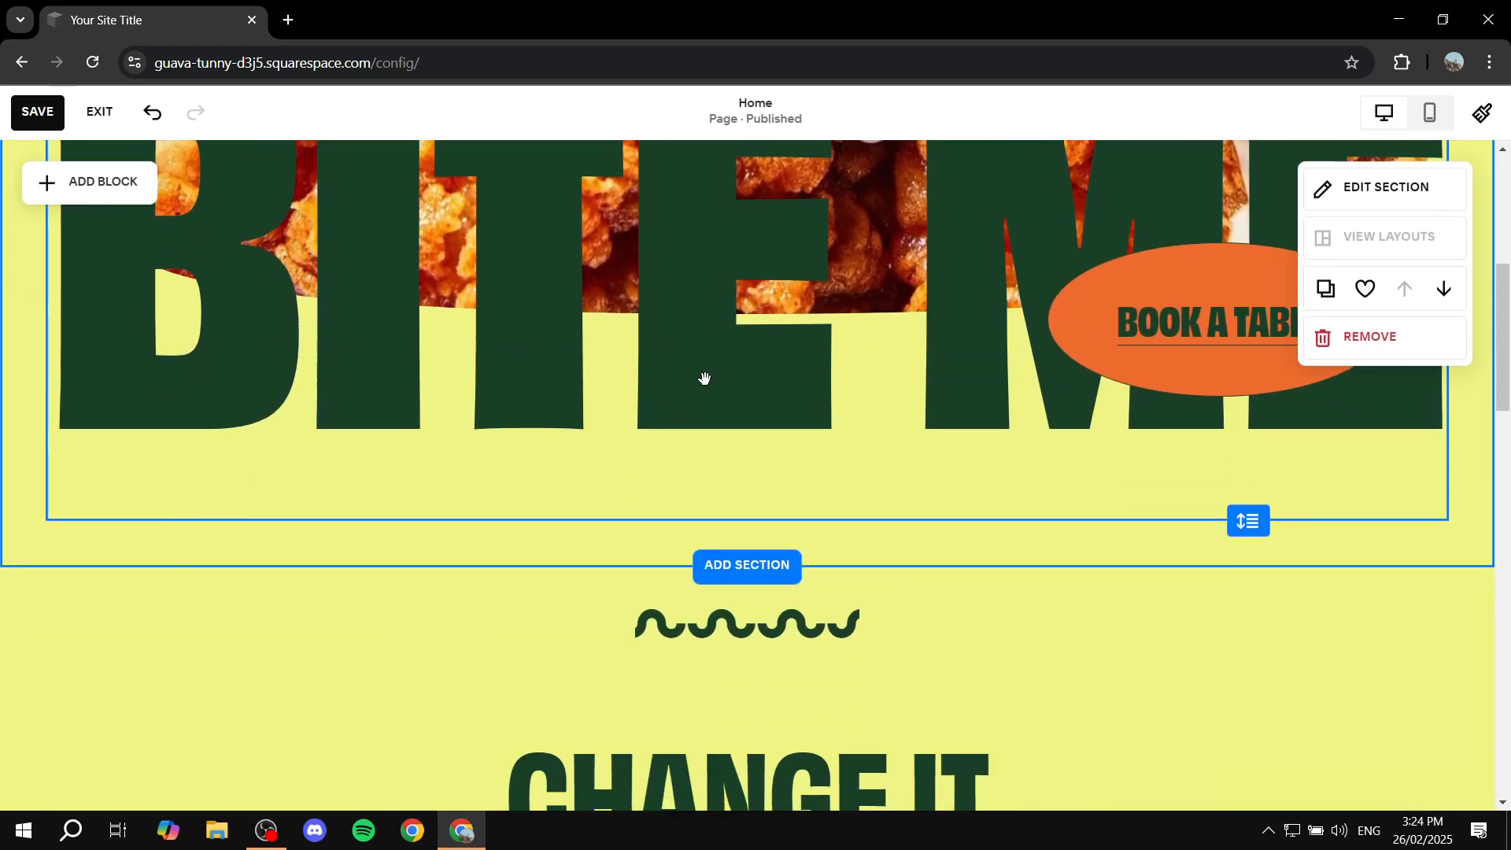
{"action": "left_click", "coordinate": [759, 564]}
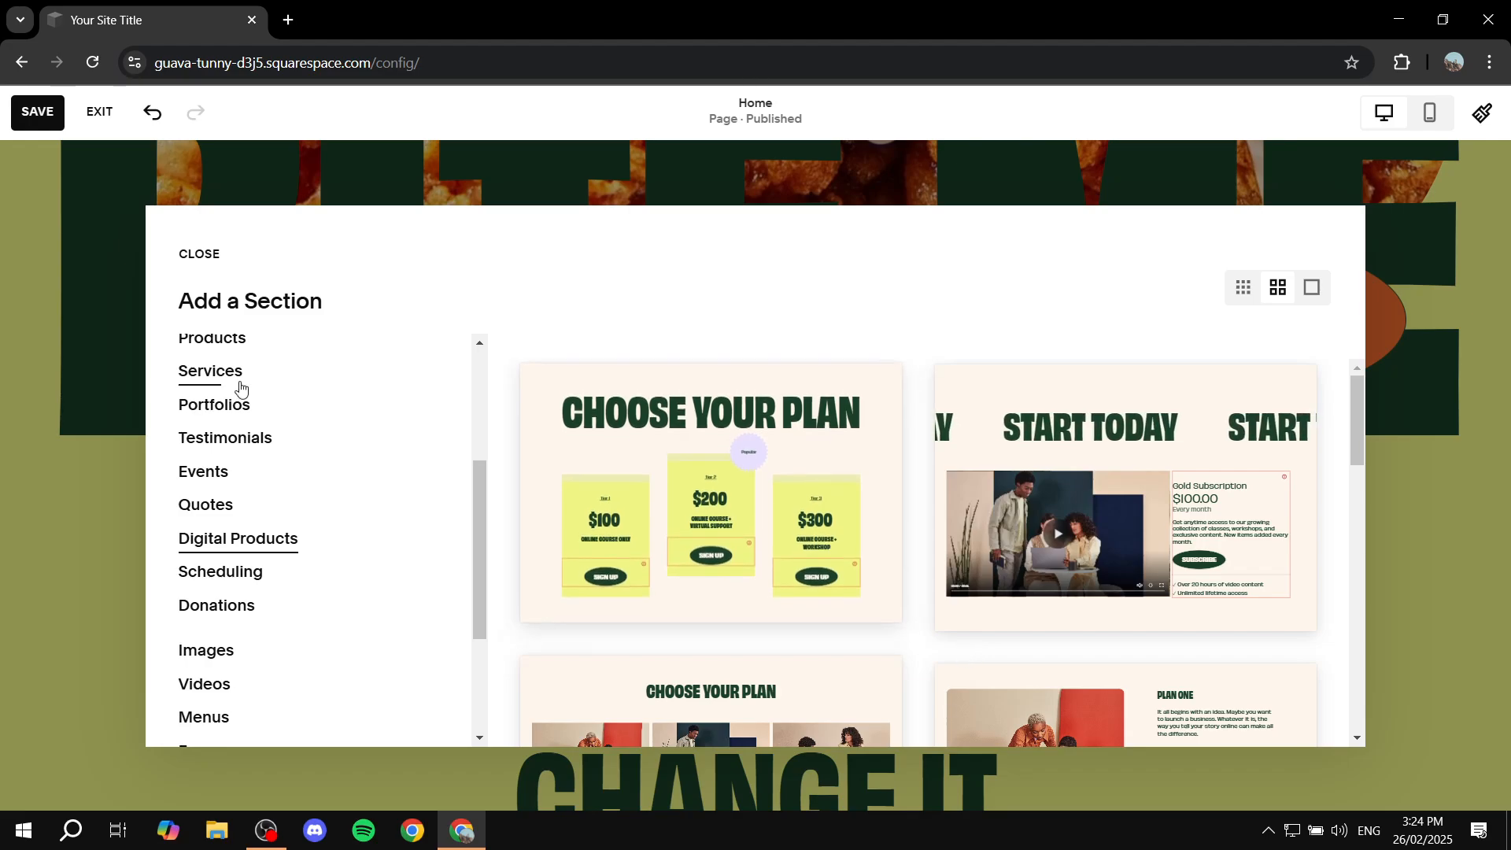
{"action": "left_click", "coordinate": [236, 384]}
{"action": "scroll", "coordinate": [226, 417], "scroll_direction": "up", "scroll_amount": 3}
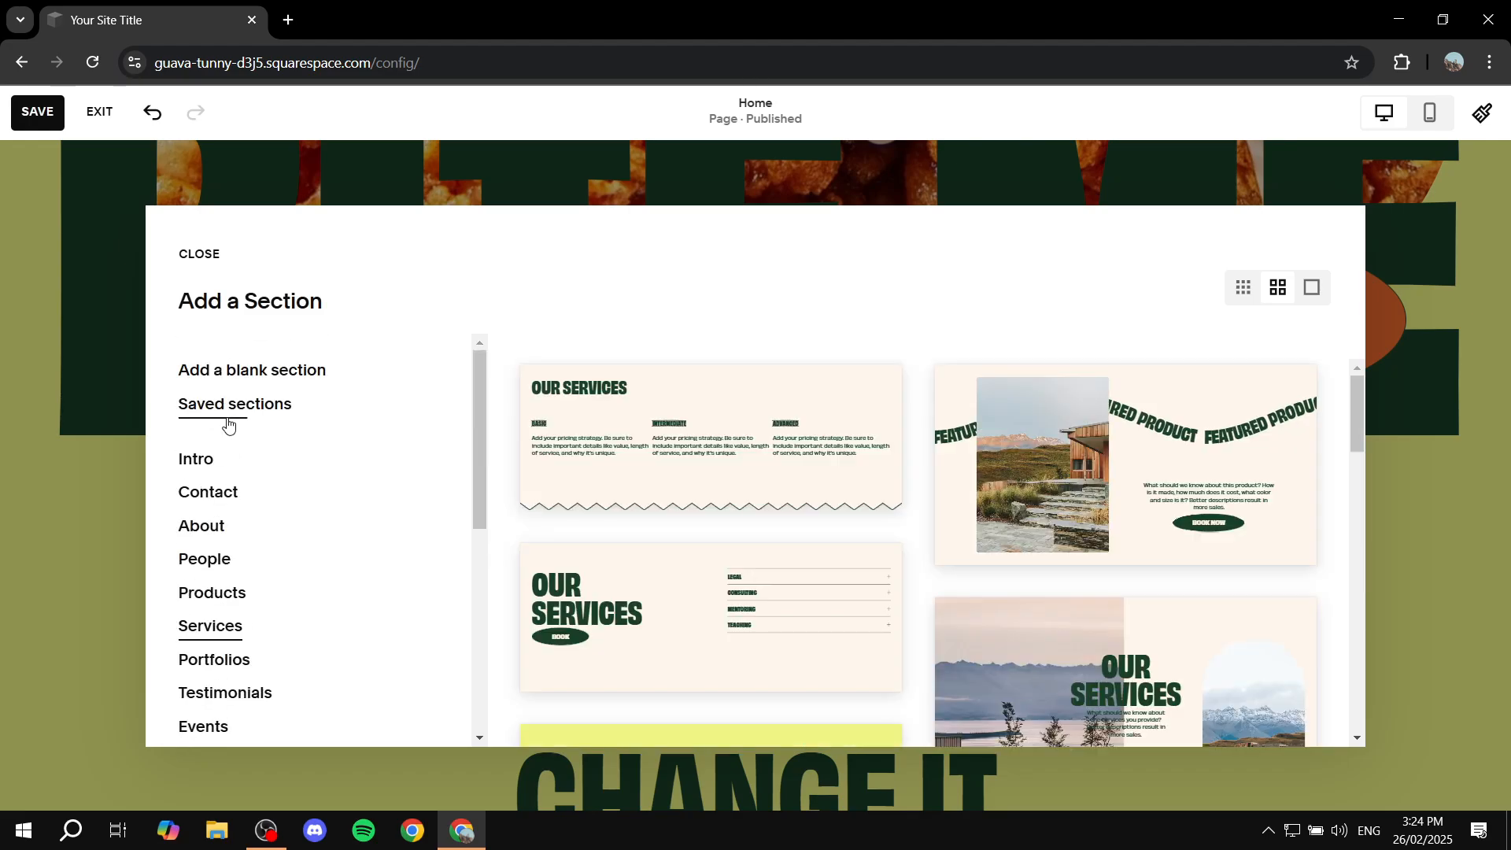
{"action": "left_click", "coordinate": [269, 380]}
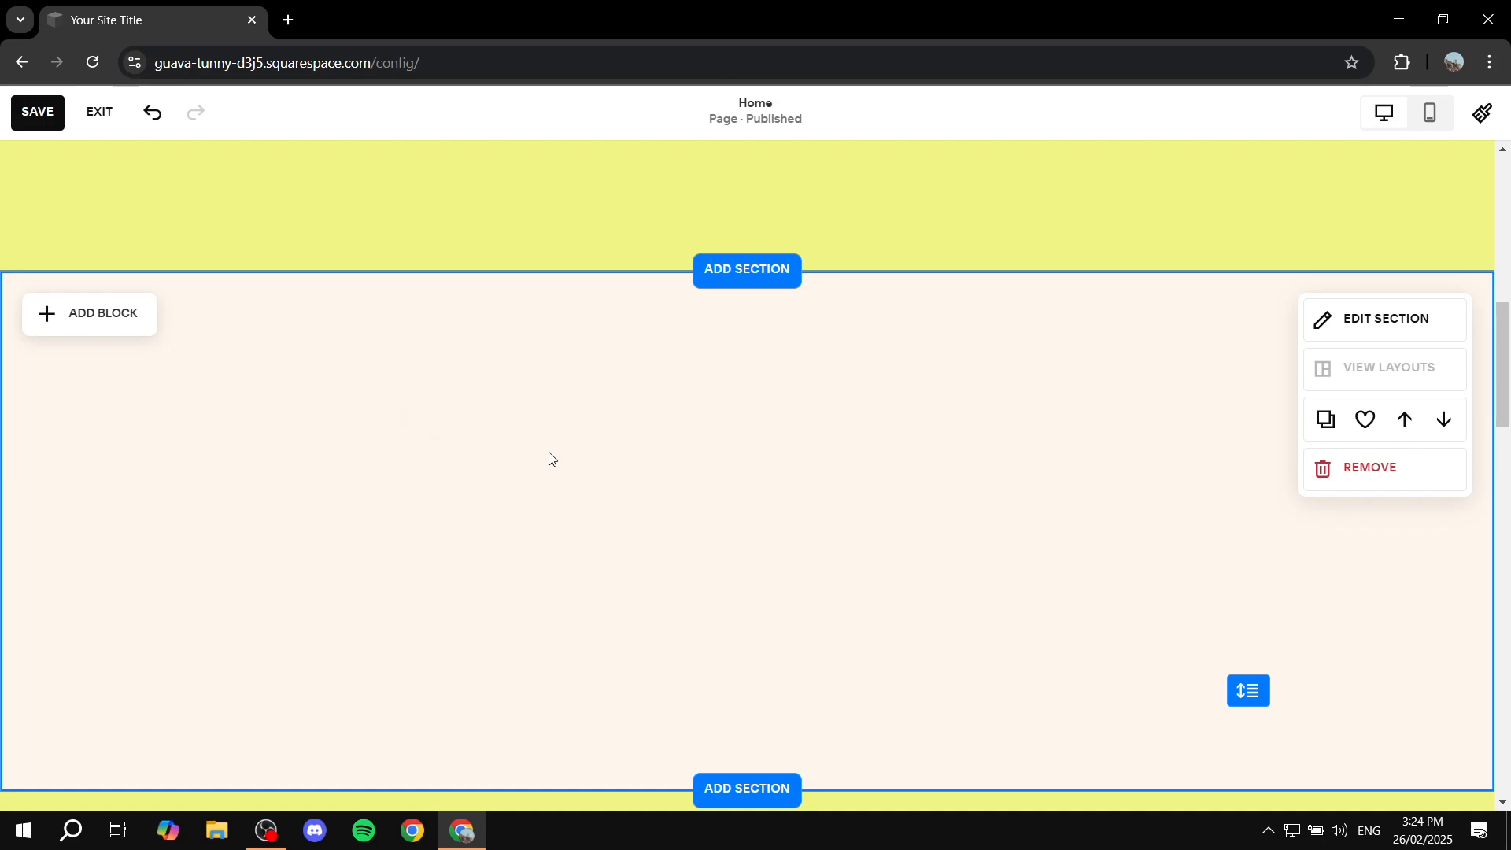
{"action": "left_click", "coordinate": [1386, 318]}
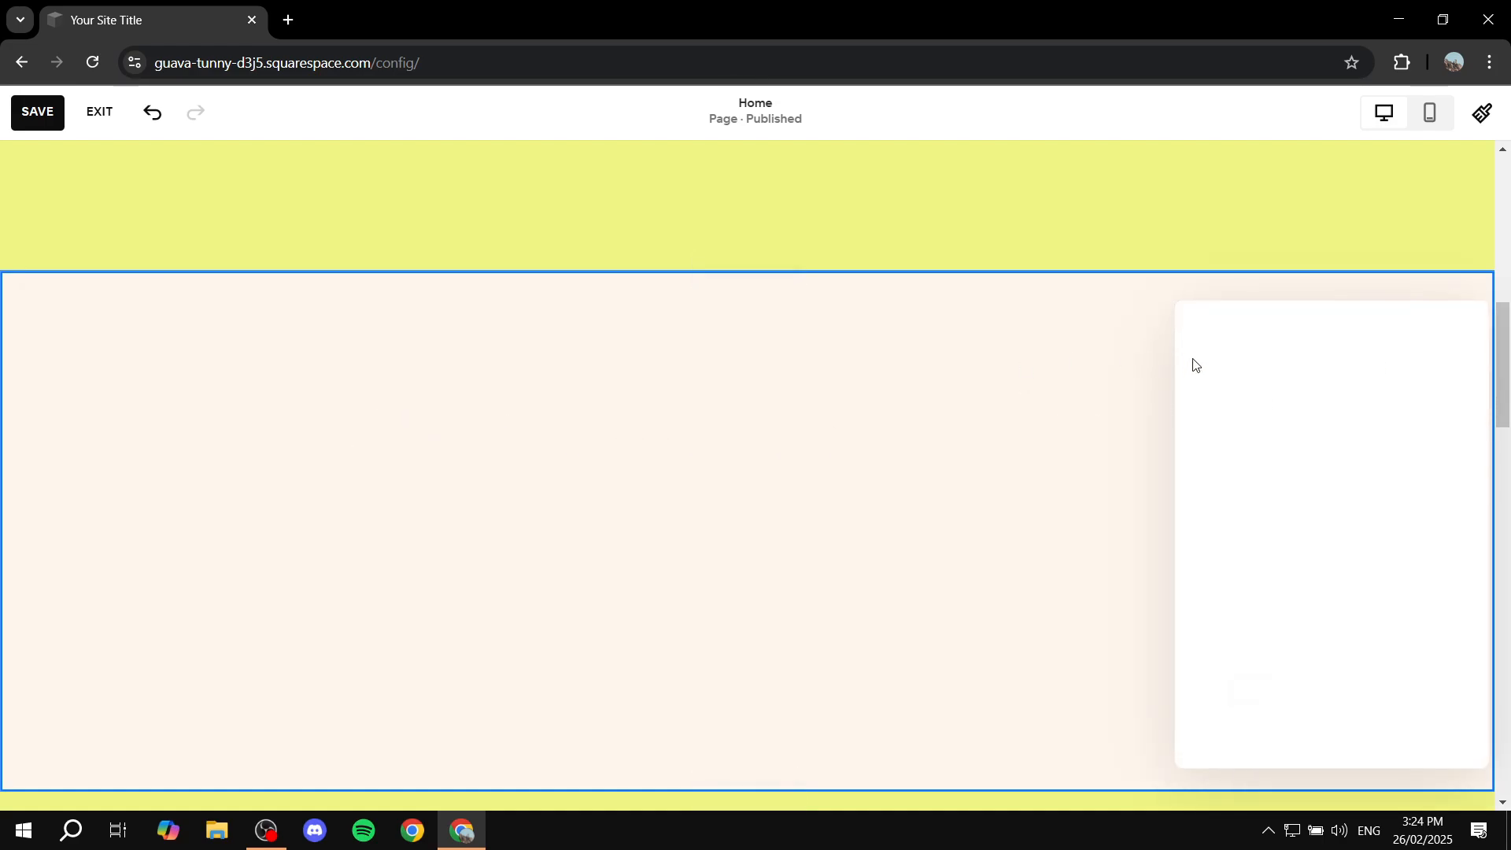
{"action": "left_click", "coordinate": [1130, 440]}
{"action": "left_click", "coordinate": [1343, 331]}
{"action": "left_click", "coordinate": [1099, 431]}
{"action": "left_click", "coordinate": [1369, 321]}
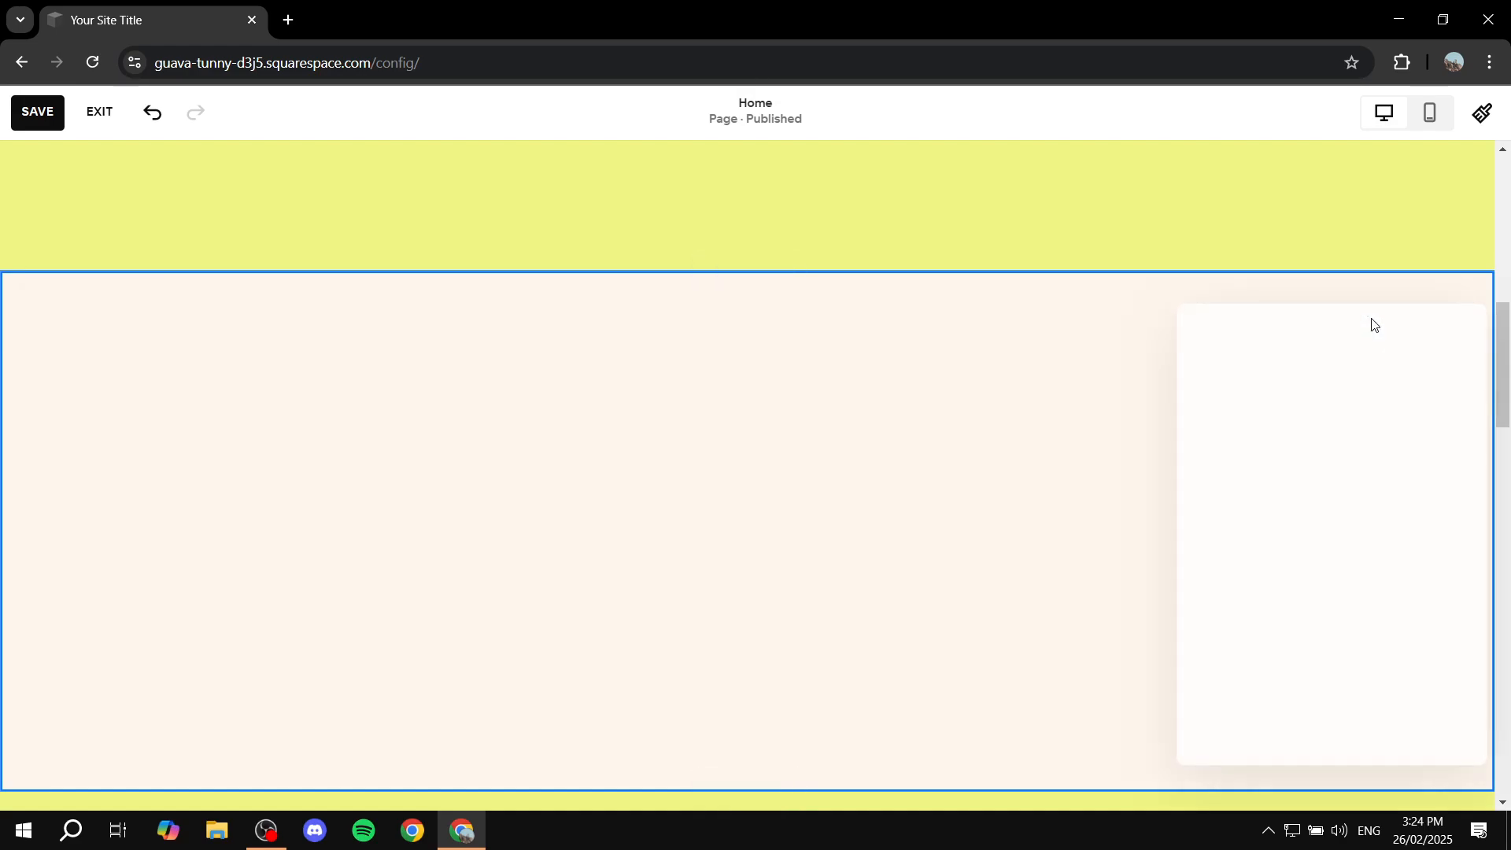
{"action": "left_click", "coordinate": [567, 439]}
Insert a Product block into the blank section and move it to the section's horizontal centre.
{"action": "left_click", "coordinate": [118, 328]}
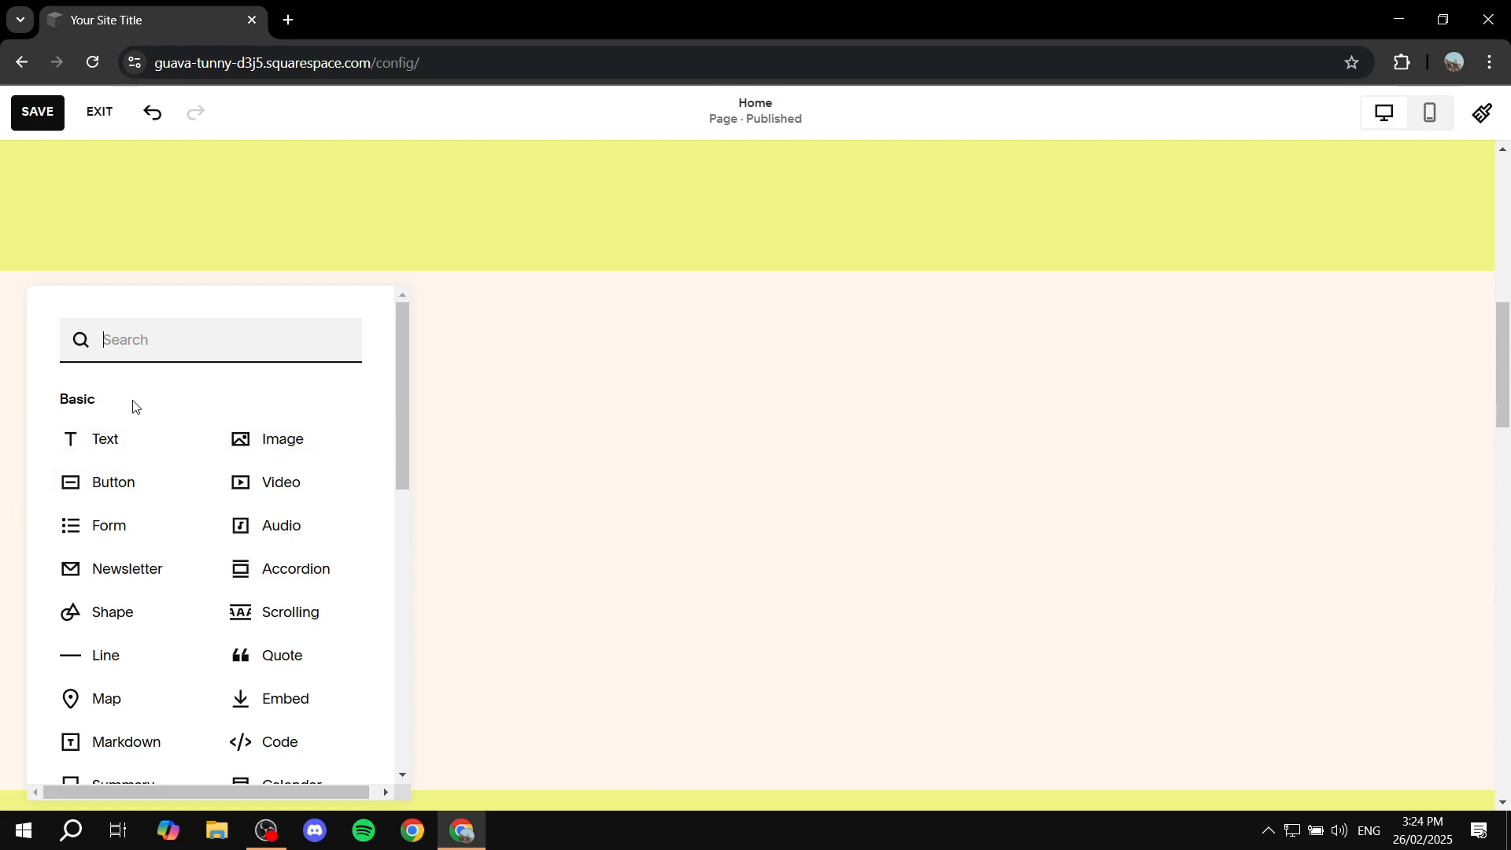
{"action": "scroll", "coordinate": [210, 484], "scroll_direction": "down", "scroll_amount": 4}
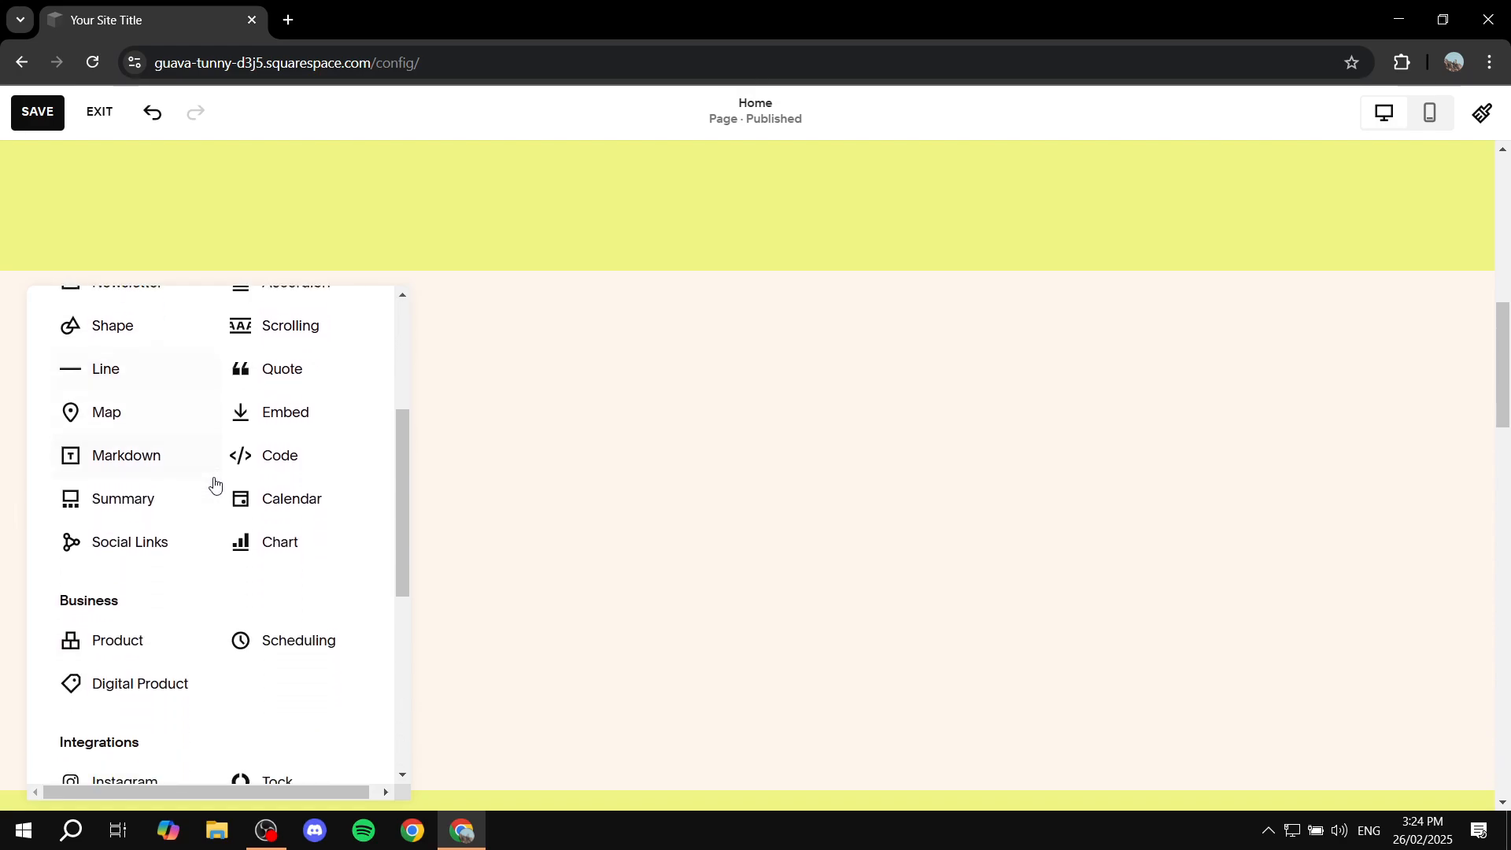
{"action": "scroll", "coordinate": [211, 488], "scroll_direction": "down", "scroll_amount": 1}
{"action": "left_click_drag", "start_coordinate": [62, 495], "coordinate": [170, 493]}
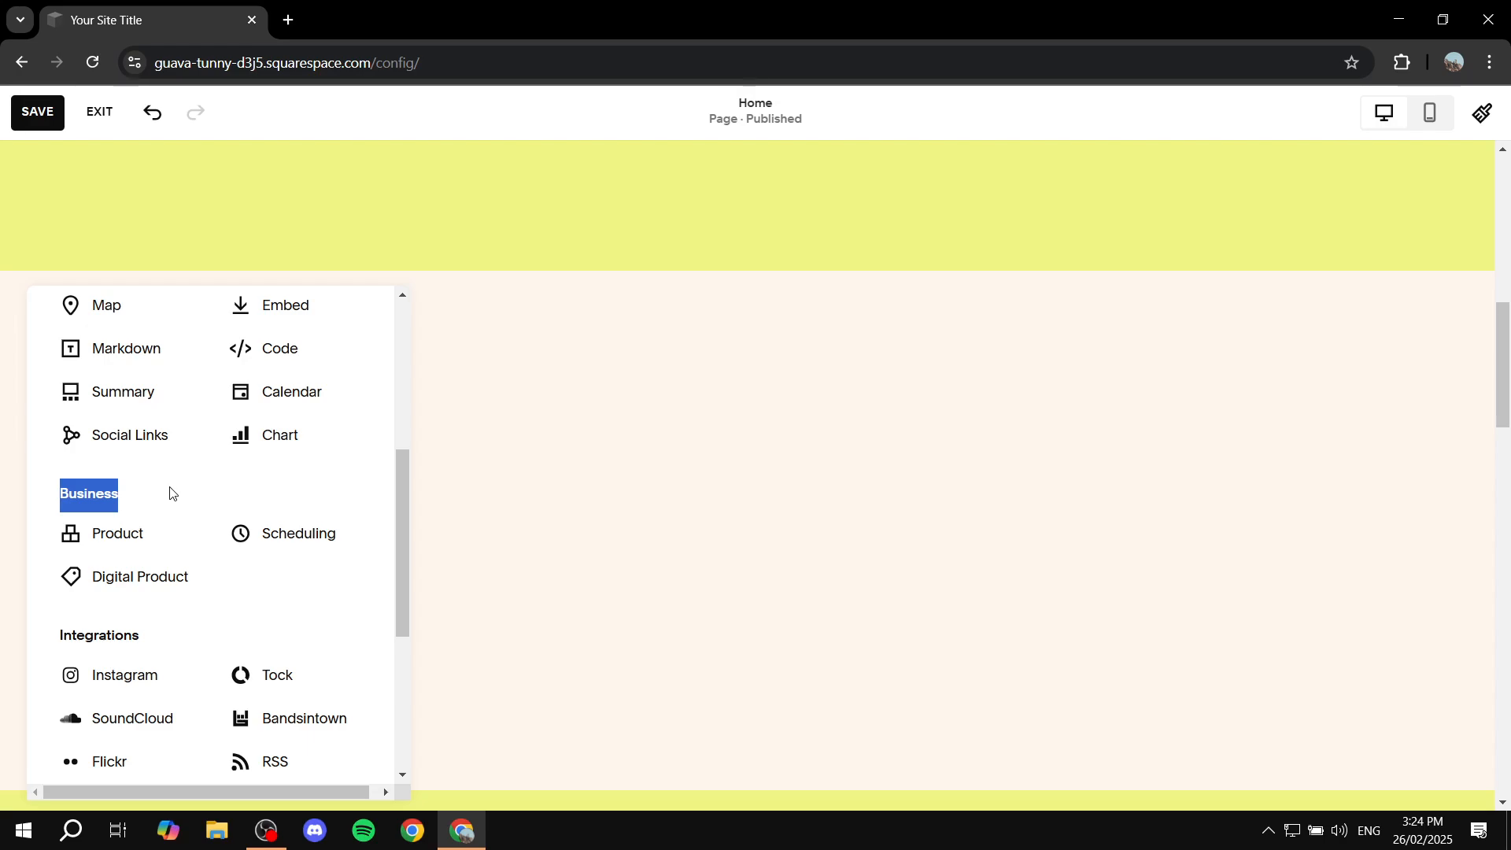
{"action": "left_click", "coordinate": [175, 492]}
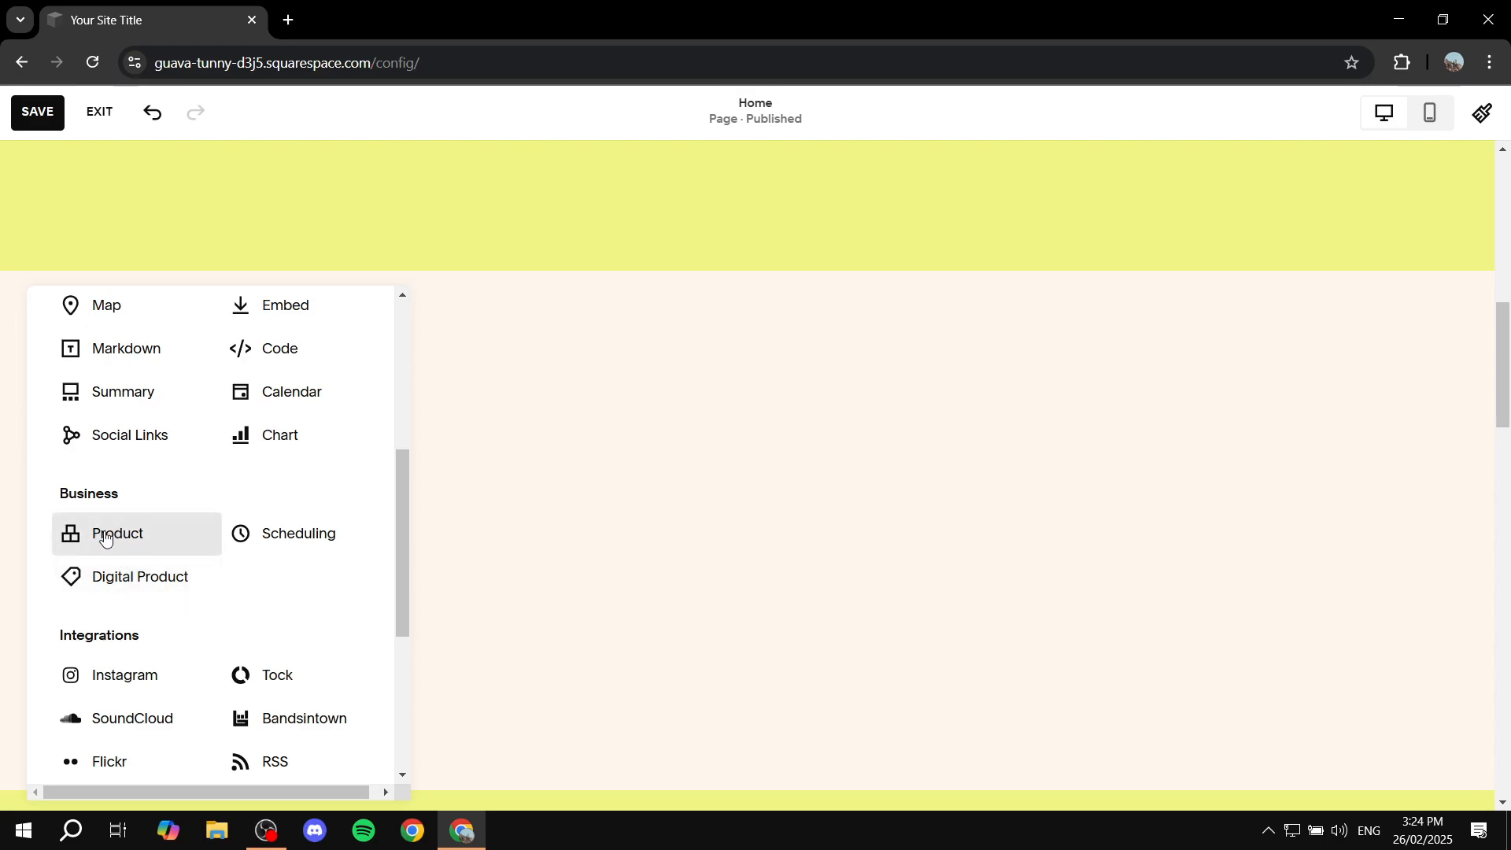
{"action": "left_click", "coordinate": [118, 535]}
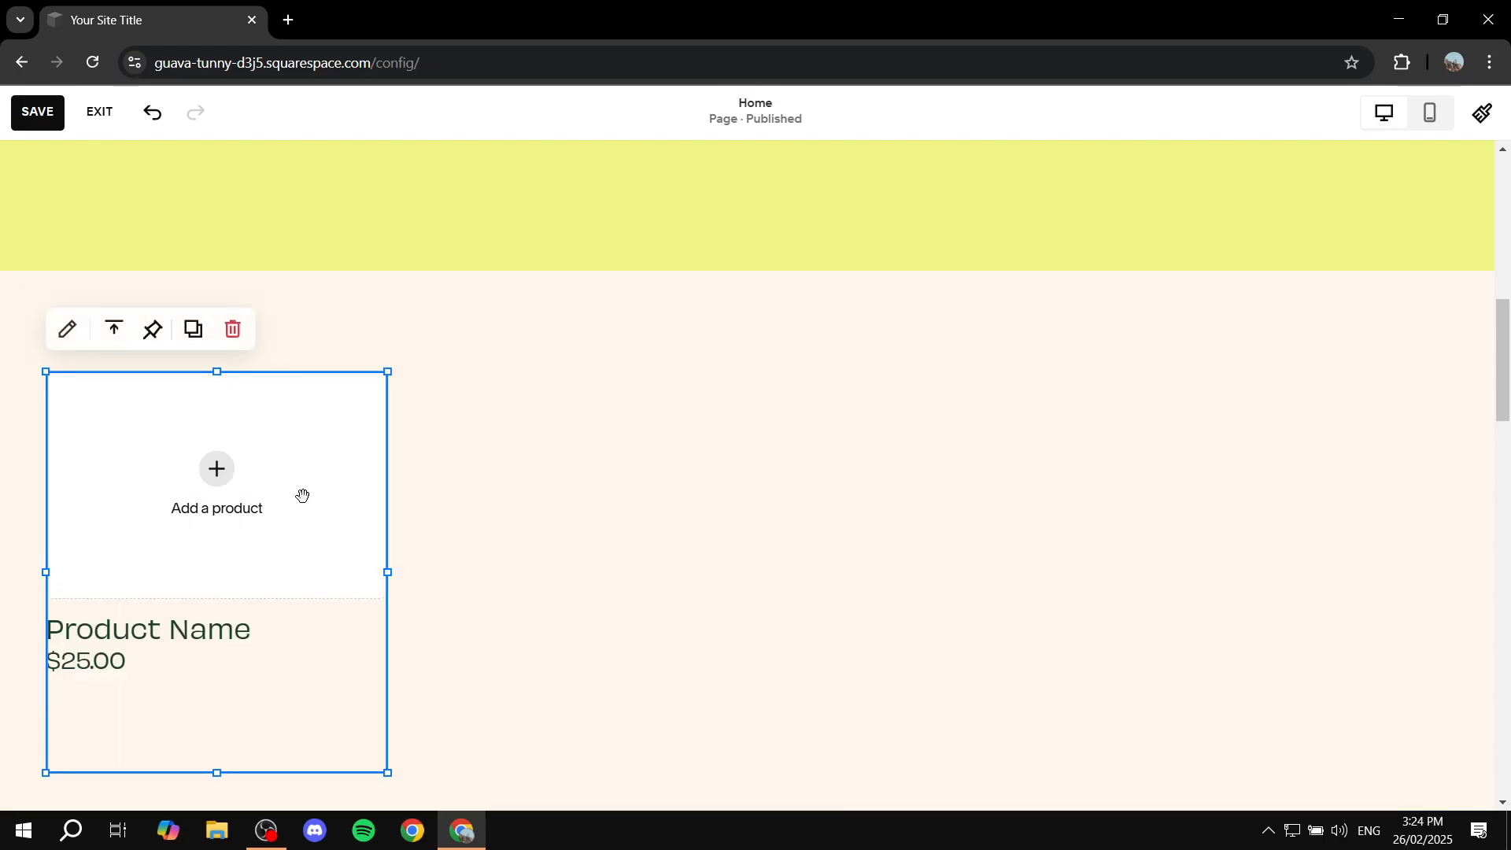
{"action": "left_click_drag", "start_coordinate": [248, 548], "coordinate": [811, 510]}
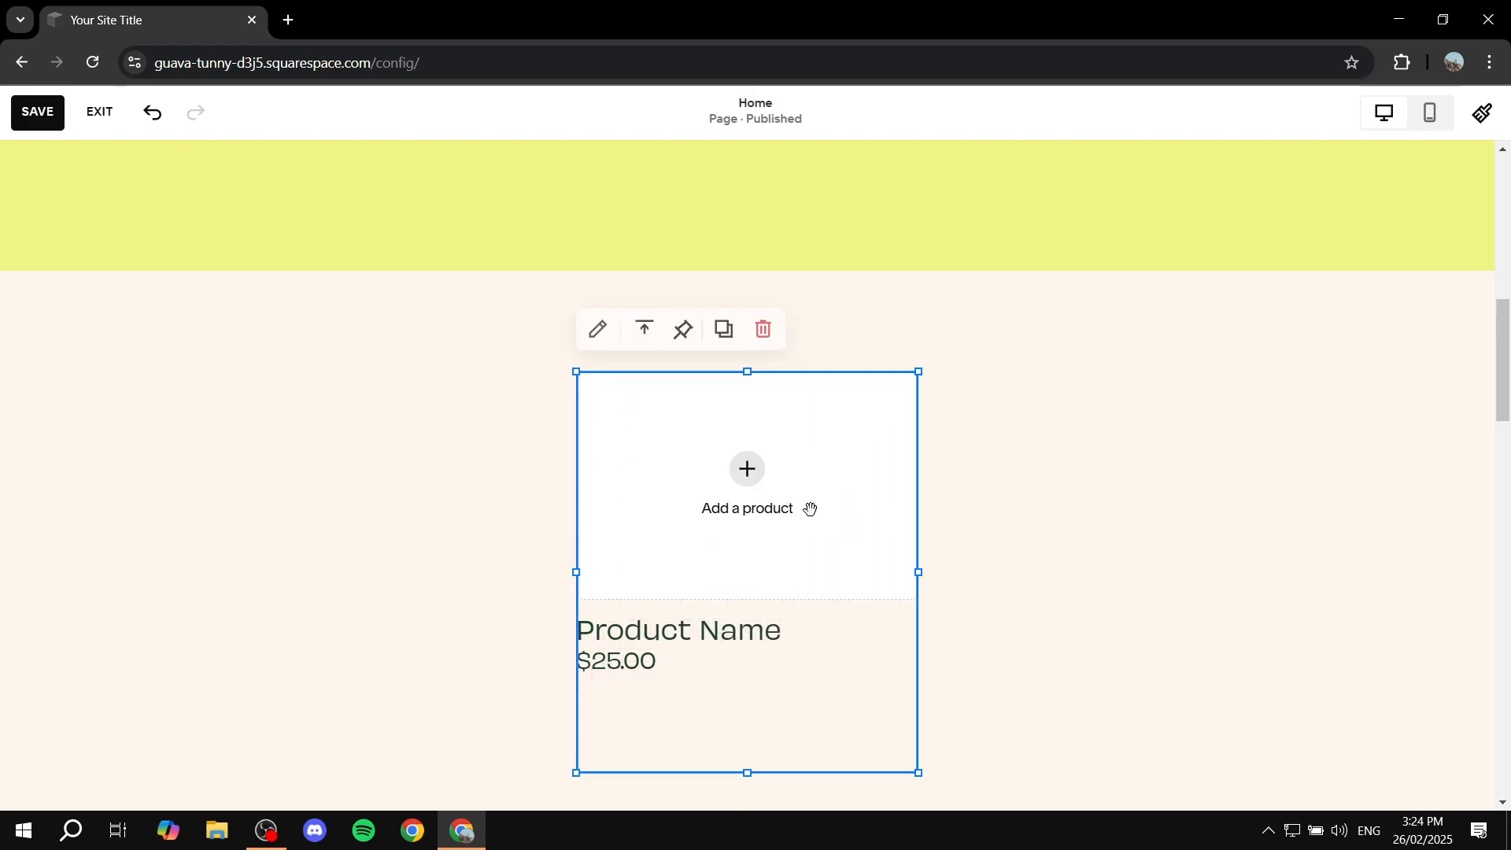
Search for "Test" in the Product block's content settings and assign Test Product to the block.
{"action": "left_click", "coordinate": [597, 330]}
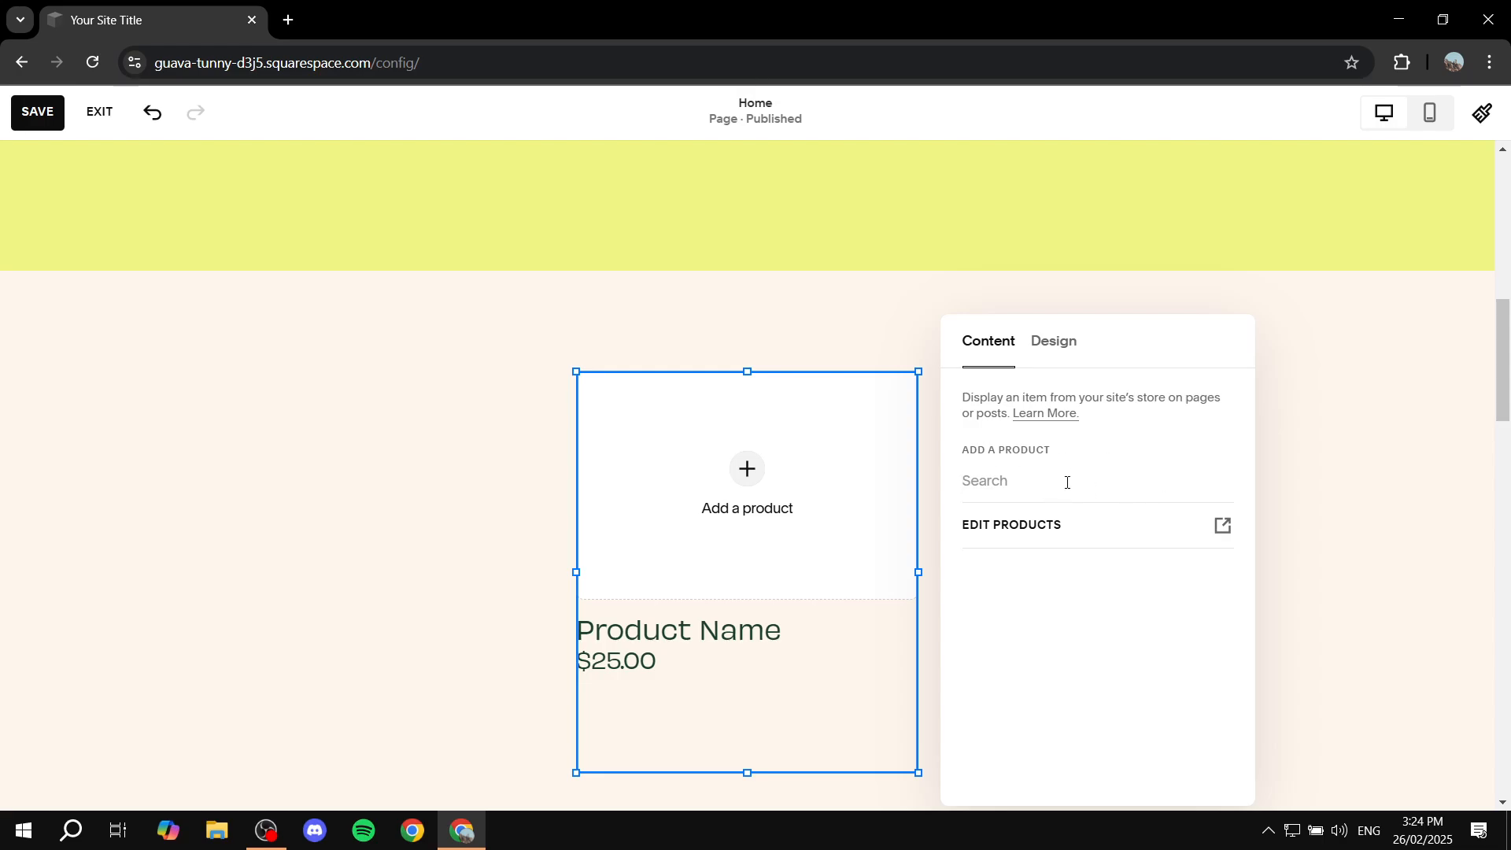
{"action": "type", "text": "Test"}
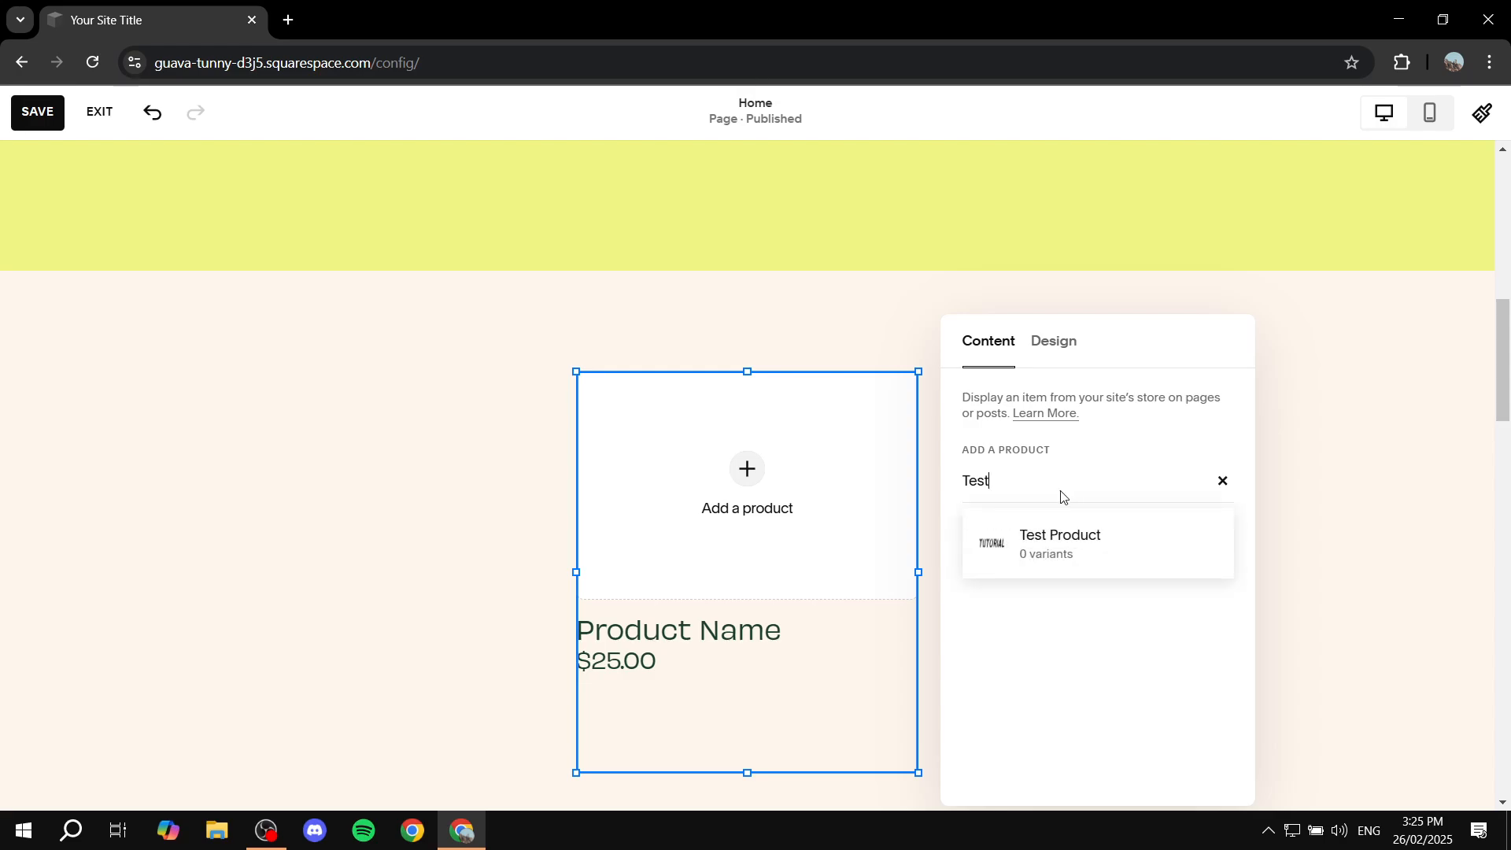
{"action": "left_click", "coordinate": [1066, 546]}
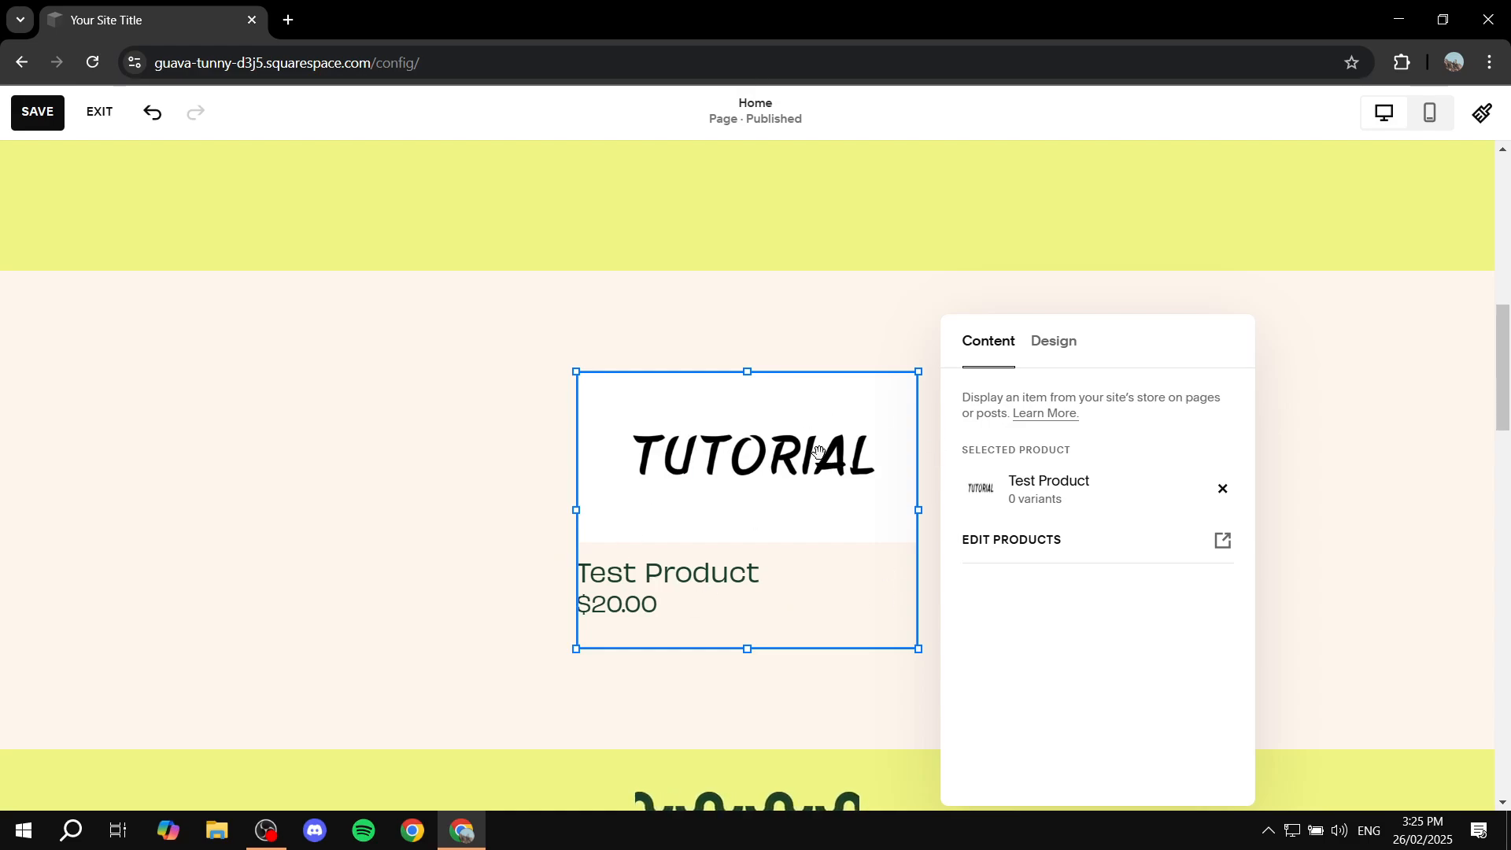
Centre the Product block's content alignment and enable its Add to Cart Button.
{"action": "left_click", "coordinate": [1068, 350]}
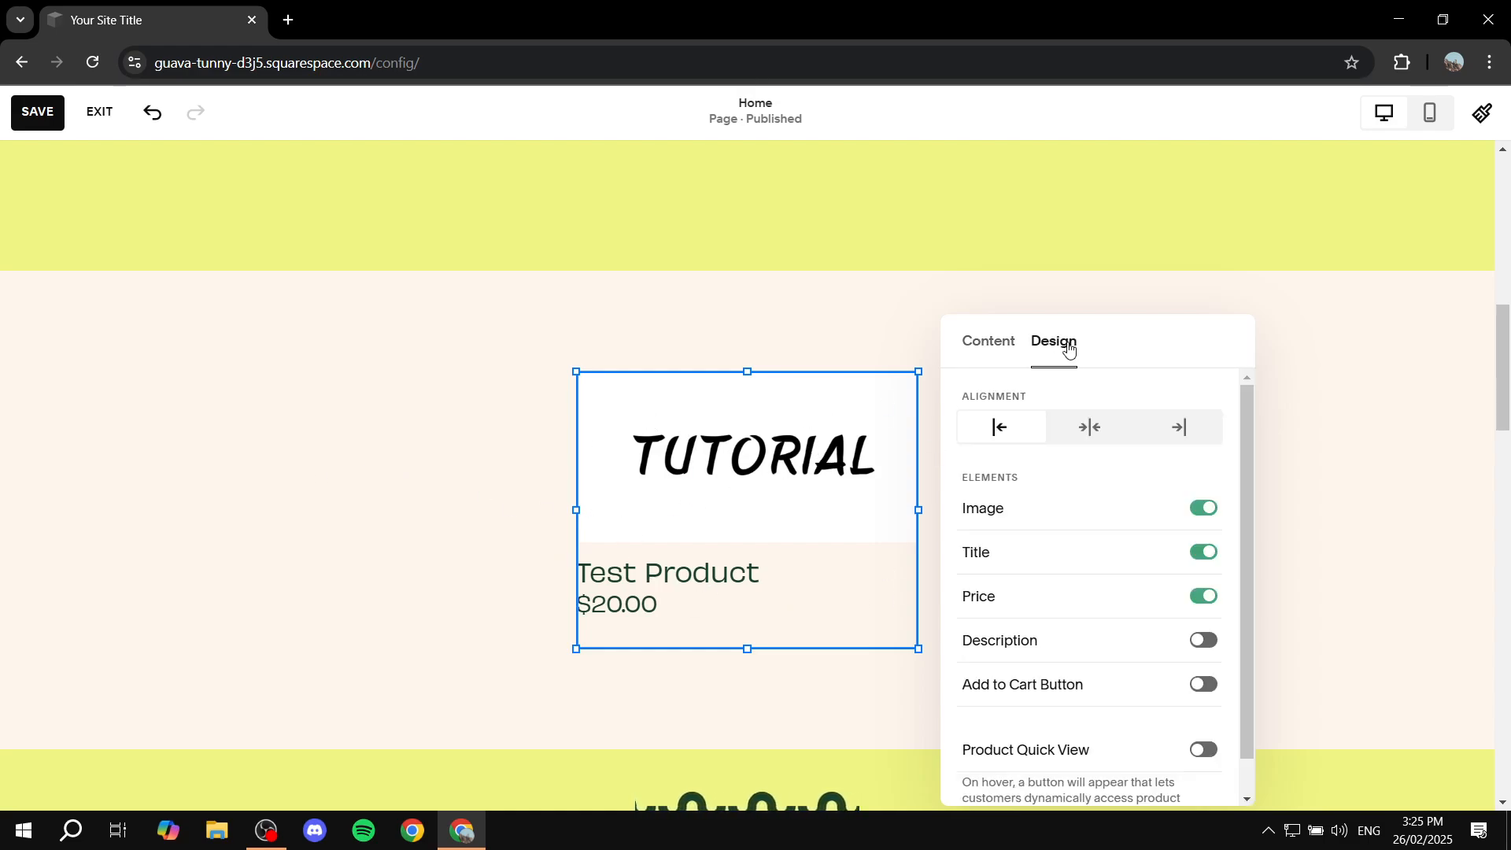
{"action": "left_click", "coordinate": [1087, 427]}
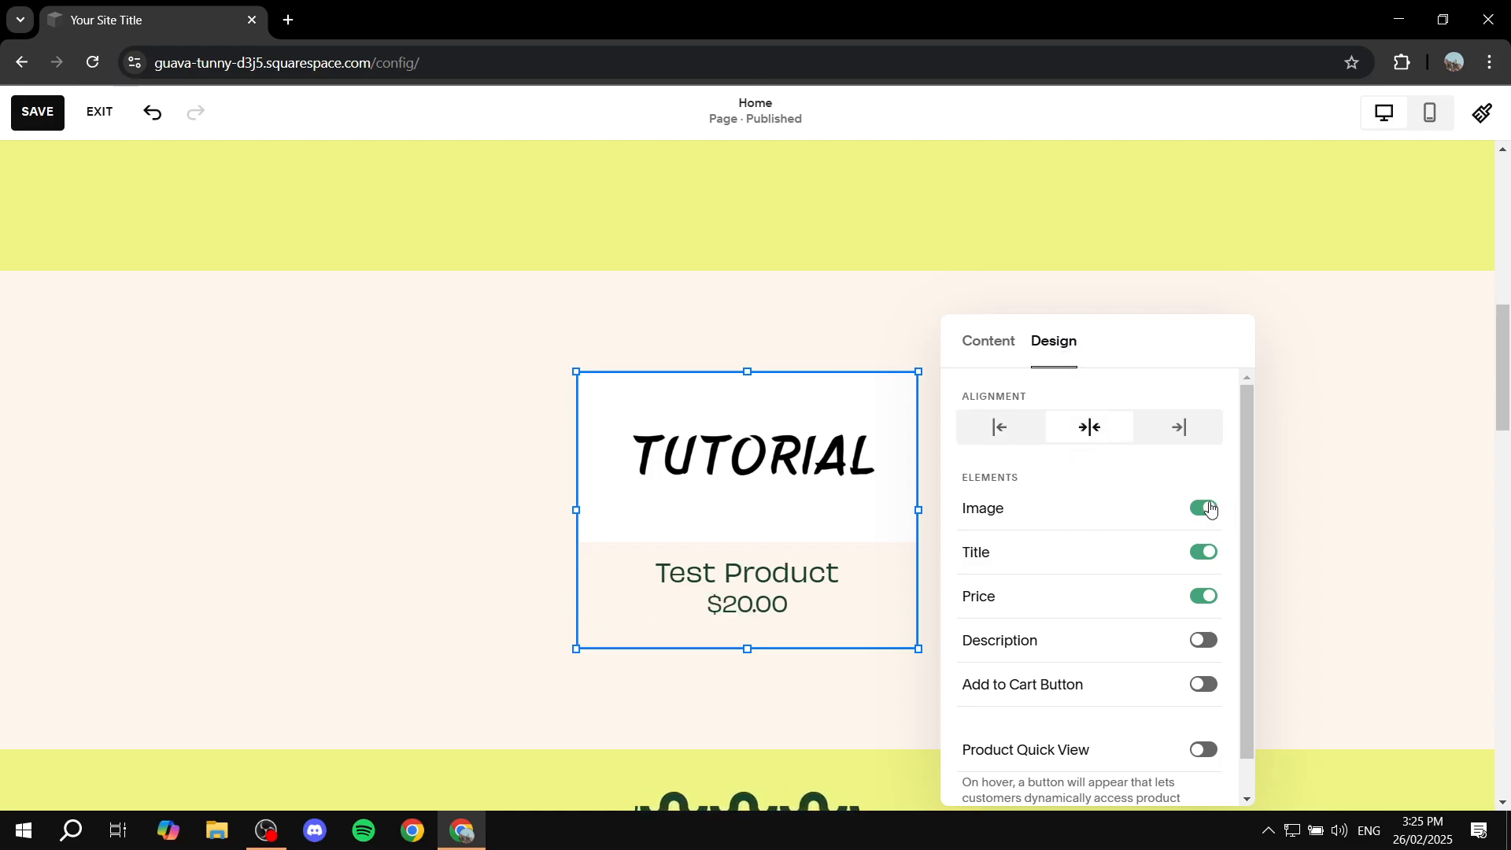
{"action": "left_click", "coordinate": [1201, 686]}
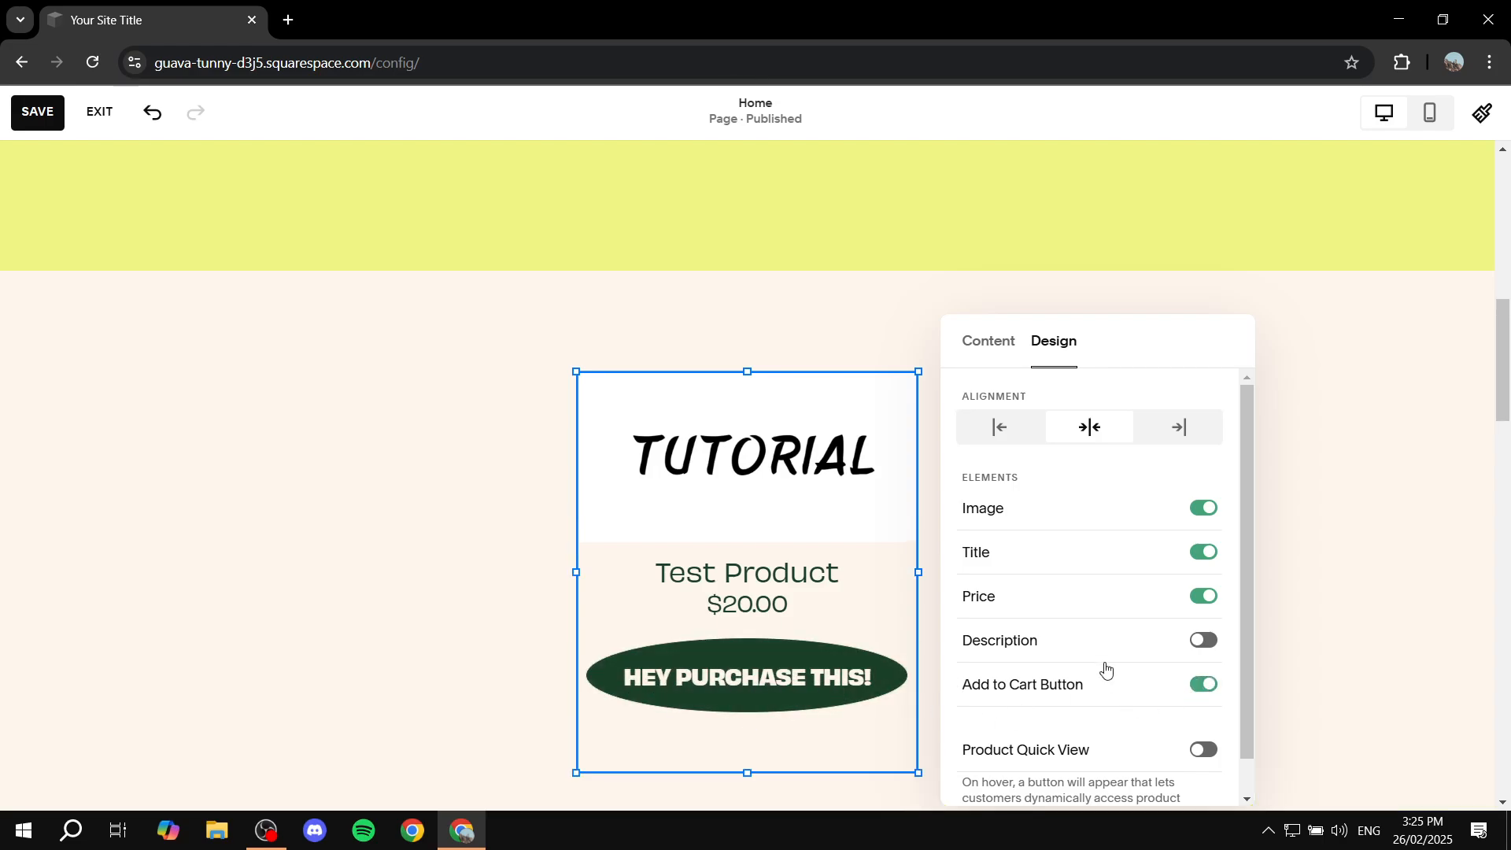
Hide and restore the Product block's image, and enable its description.
{"action": "scroll", "coordinate": [1106, 669], "scroll_direction": "down", "scroll_amount": 1}
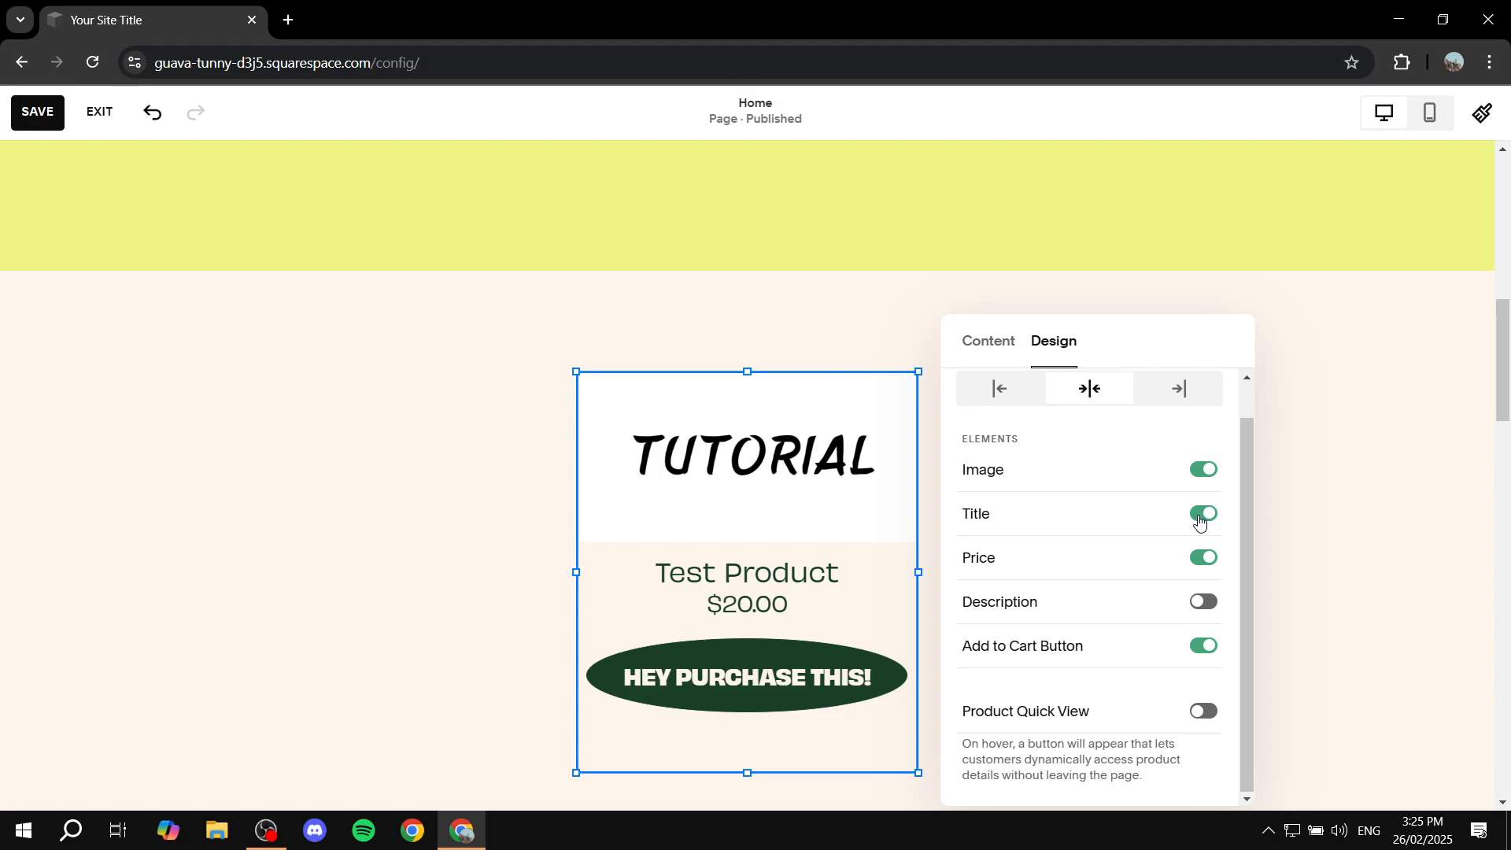
{"action": "left_click", "coordinate": [1205, 472]}
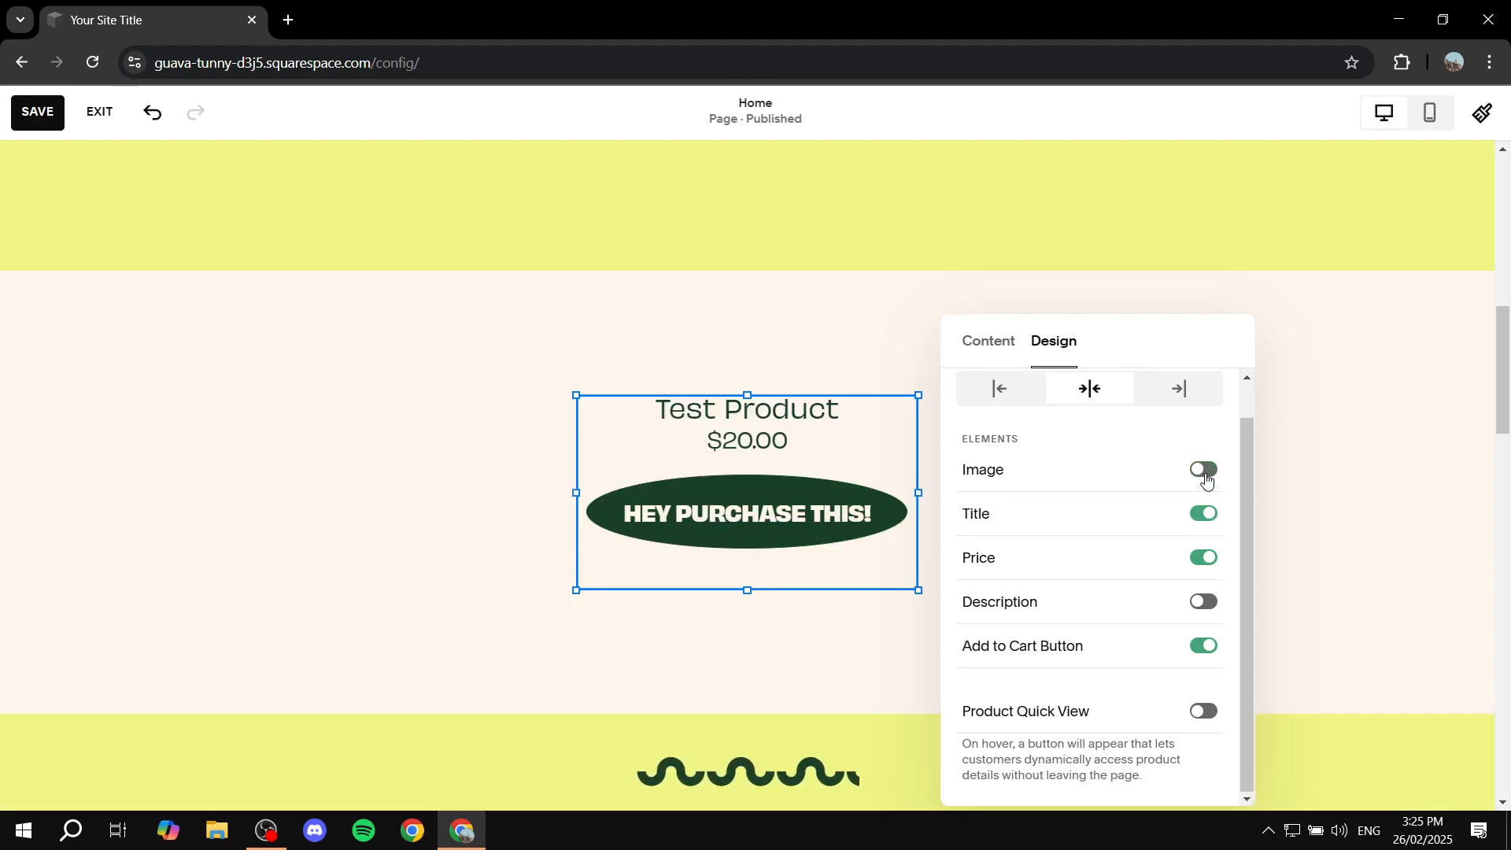
{"action": "left_click", "coordinate": [1206, 471]}
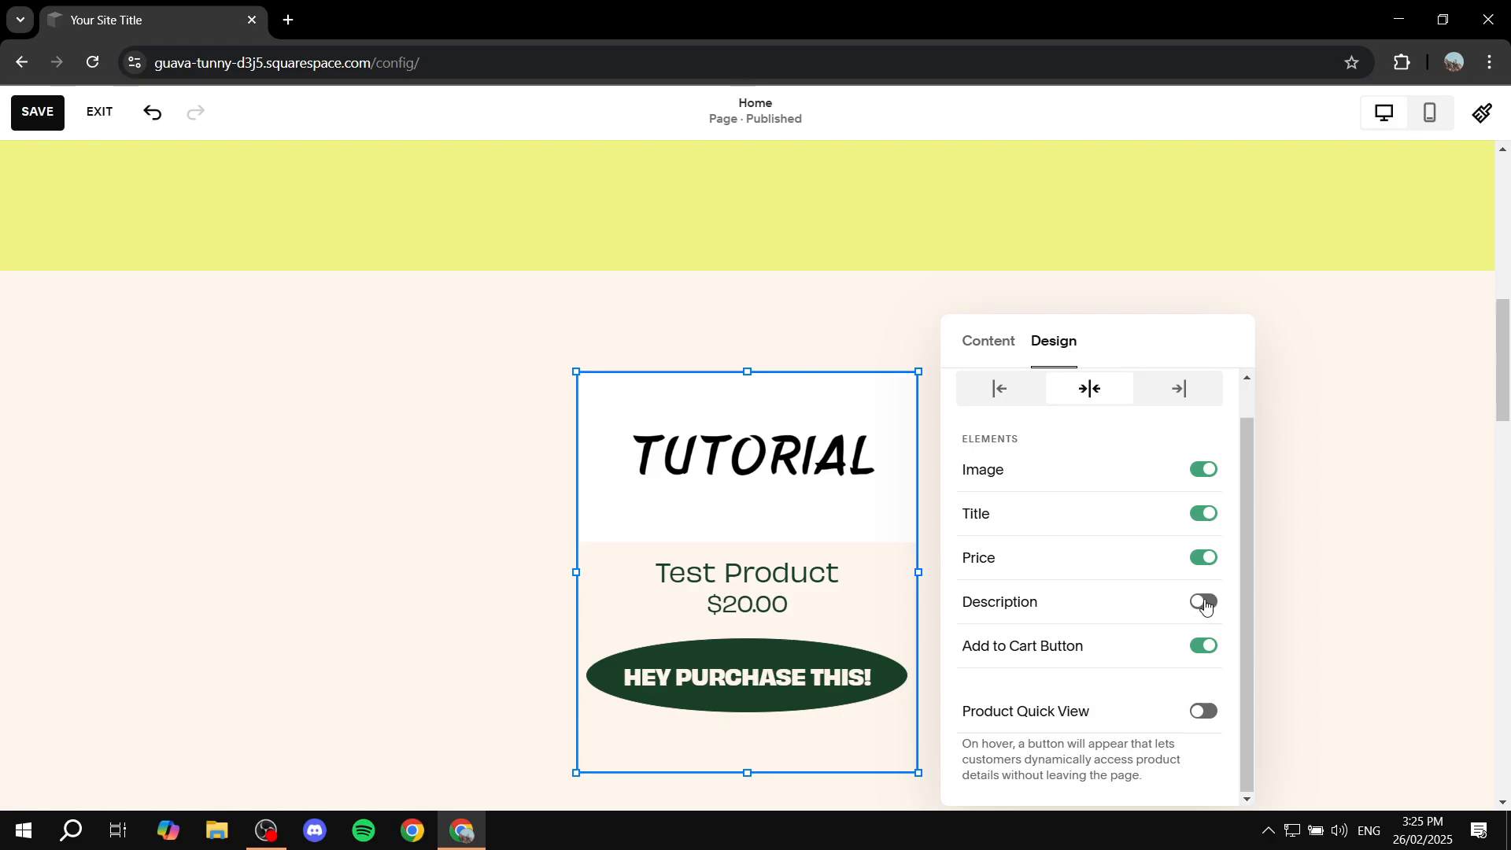
{"action": "left_click", "coordinate": [1199, 602]}
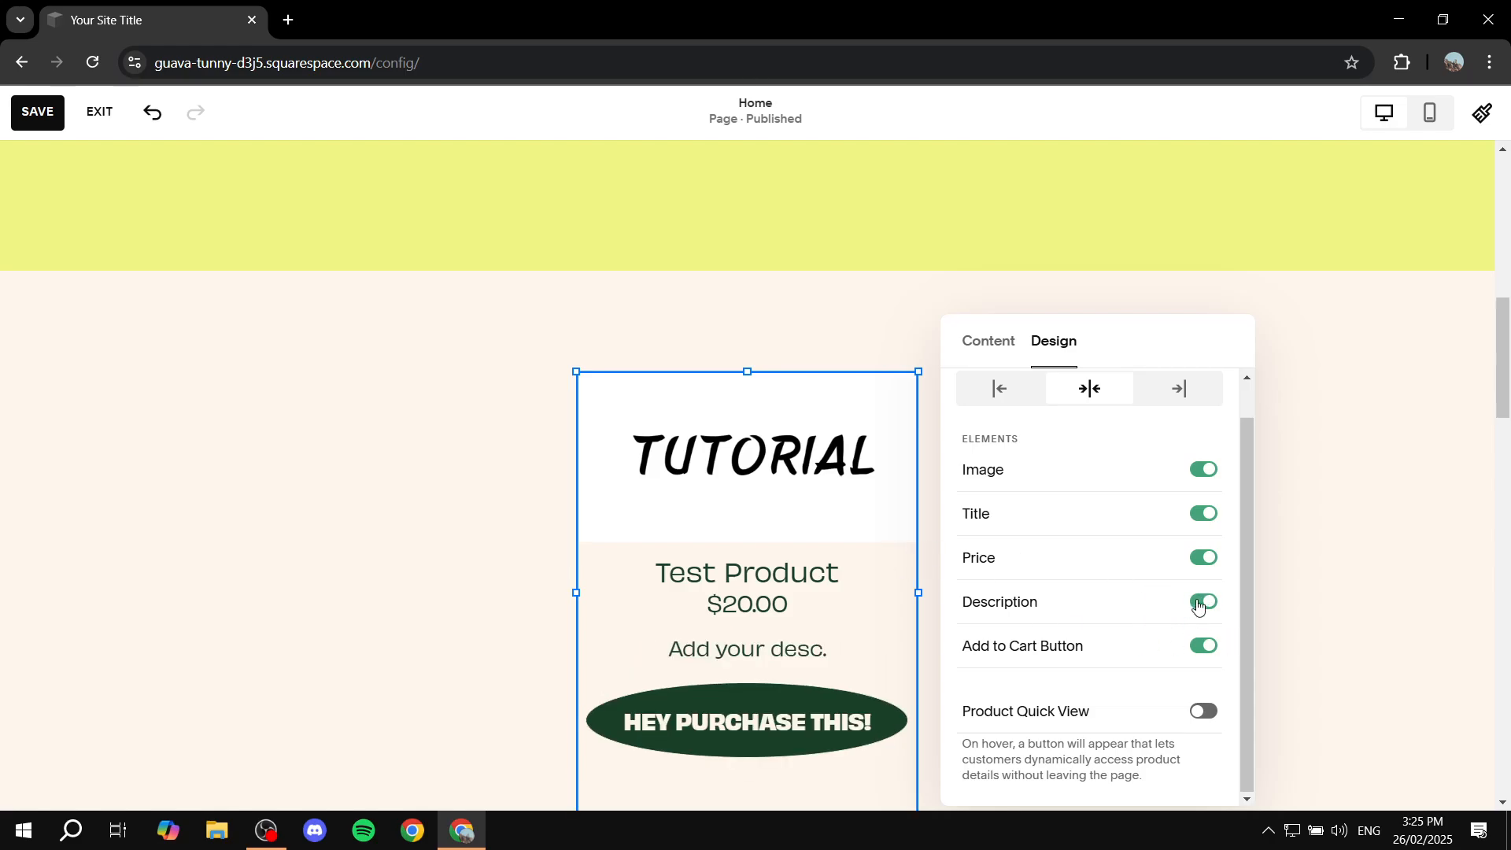
Widen the Product block and shift it slightly to the right in its section, then deselect it.
{"action": "left_click_drag", "start_coordinate": [576, 592], "coordinate": [519, 589]}
{"action": "left_click_drag", "start_coordinate": [768, 563], "coordinate": [795, 565]}
{"action": "left_click", "coordinate": [1385, 444]}
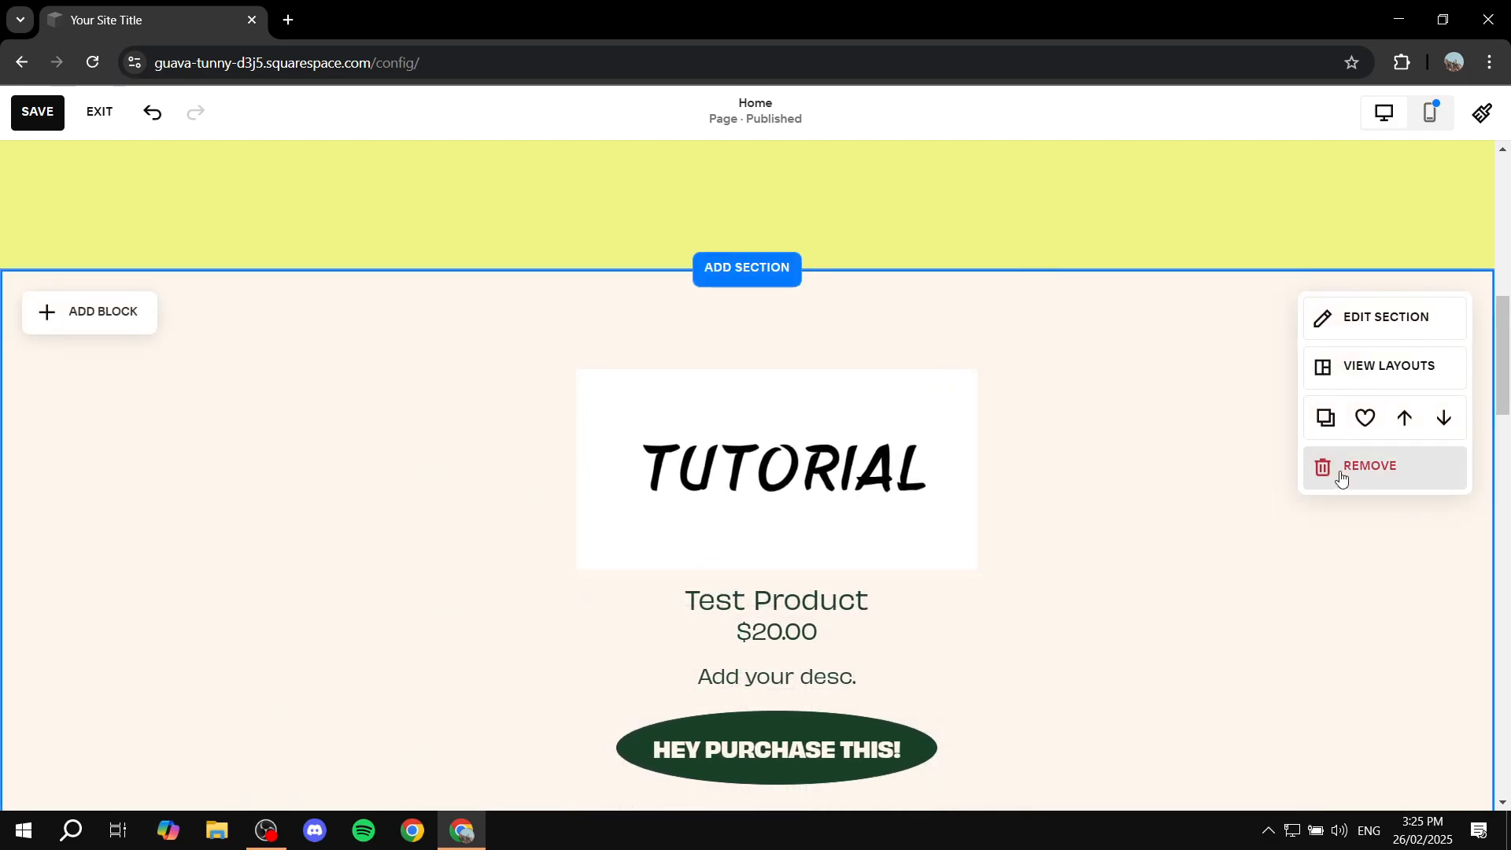
Examine the finished Test Product block and how its section sits between the neighbouring Home page sections.
{"action": "scroll", "coordinate": [540, 404], "scroll_direction": "down", "scroll_amount": 1}
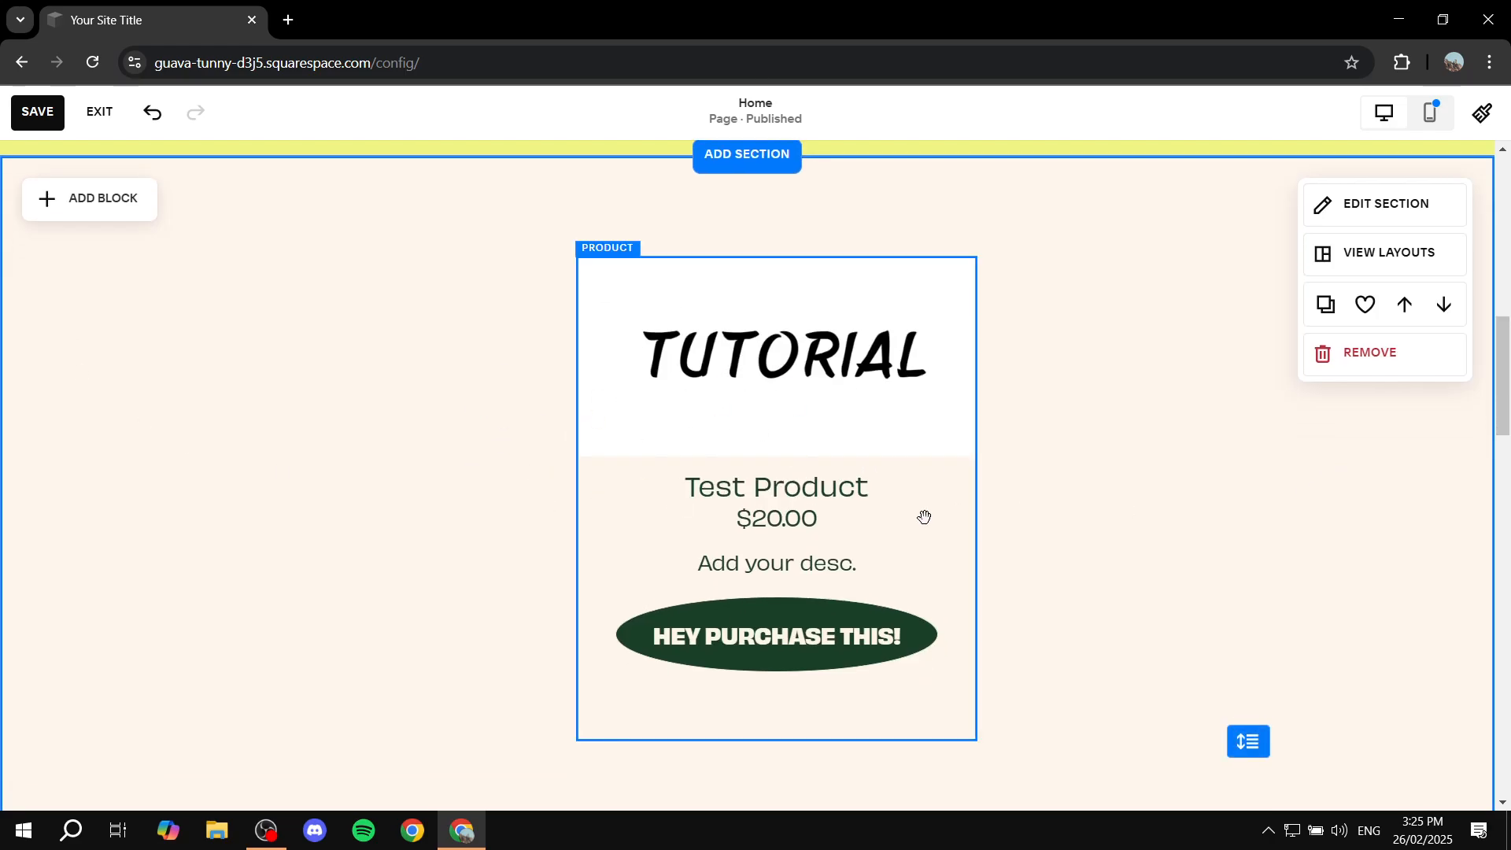
{"action": "scroll", "coordinate": [583, 442], "scroll_direction": "down", "scroll_amount": 6}
{"action": "scroll", "coordinate": [651, 404], "scroll_direction": "up", "scroll_amount": 2}
{"action": "scroll", "coordinate": [858, 382], "scroll_direction": "up", "scroll_amount": 4}
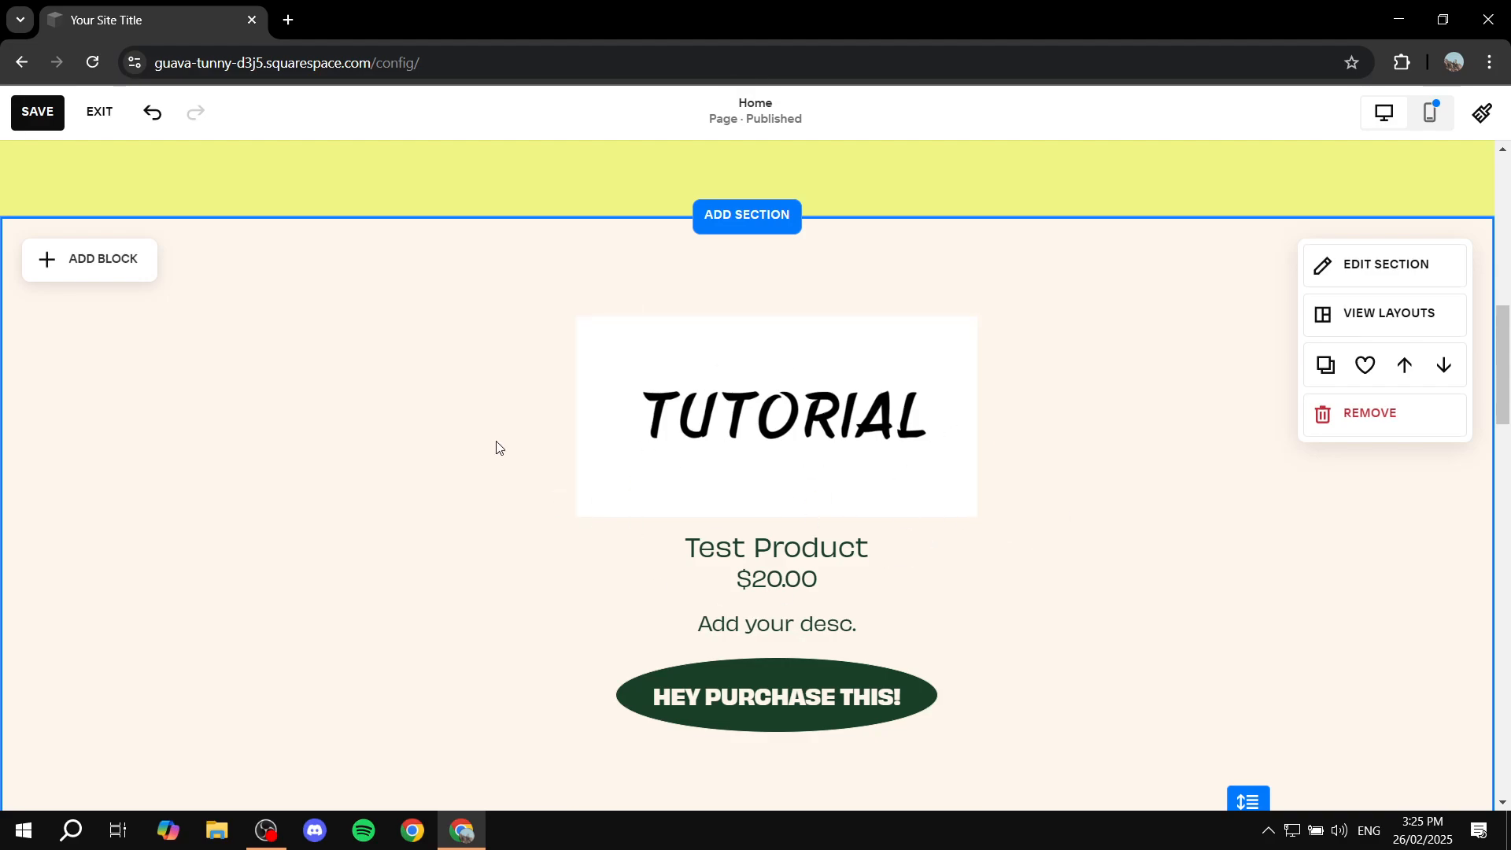
{"action": "scroll", "coordinate": [732, 268], "scroll_direction": "down", "scroll_amount": 2}
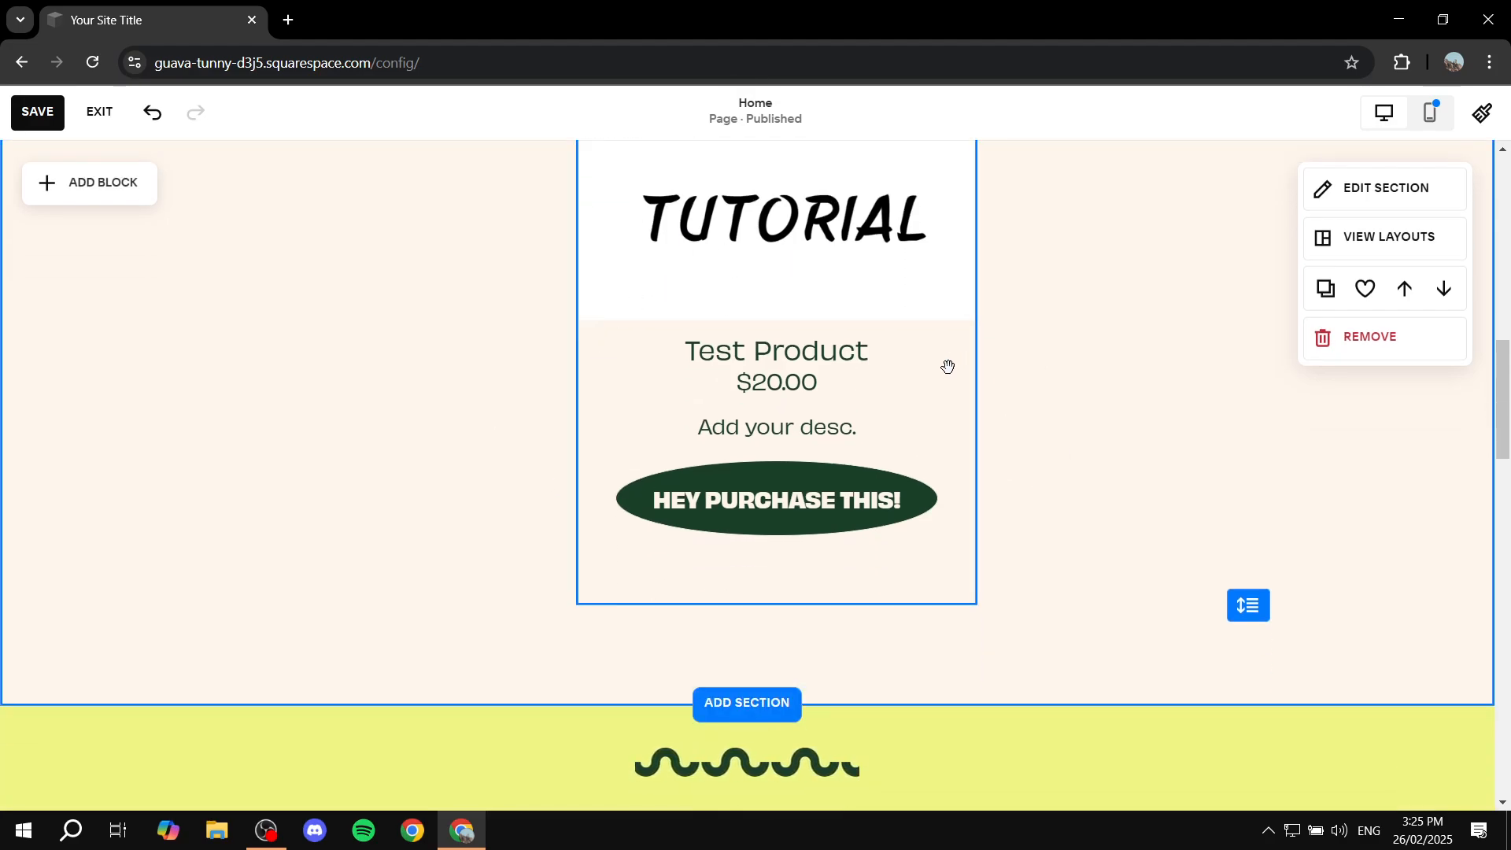
{"action": "scroll", "coordinate": [948, 351], "scroll_direction": "up", "scroll_amount": 8}
{"action": "scroll", "coordinate": [958, 347], "scroll_direction": "down", "scroll_amount": 7}
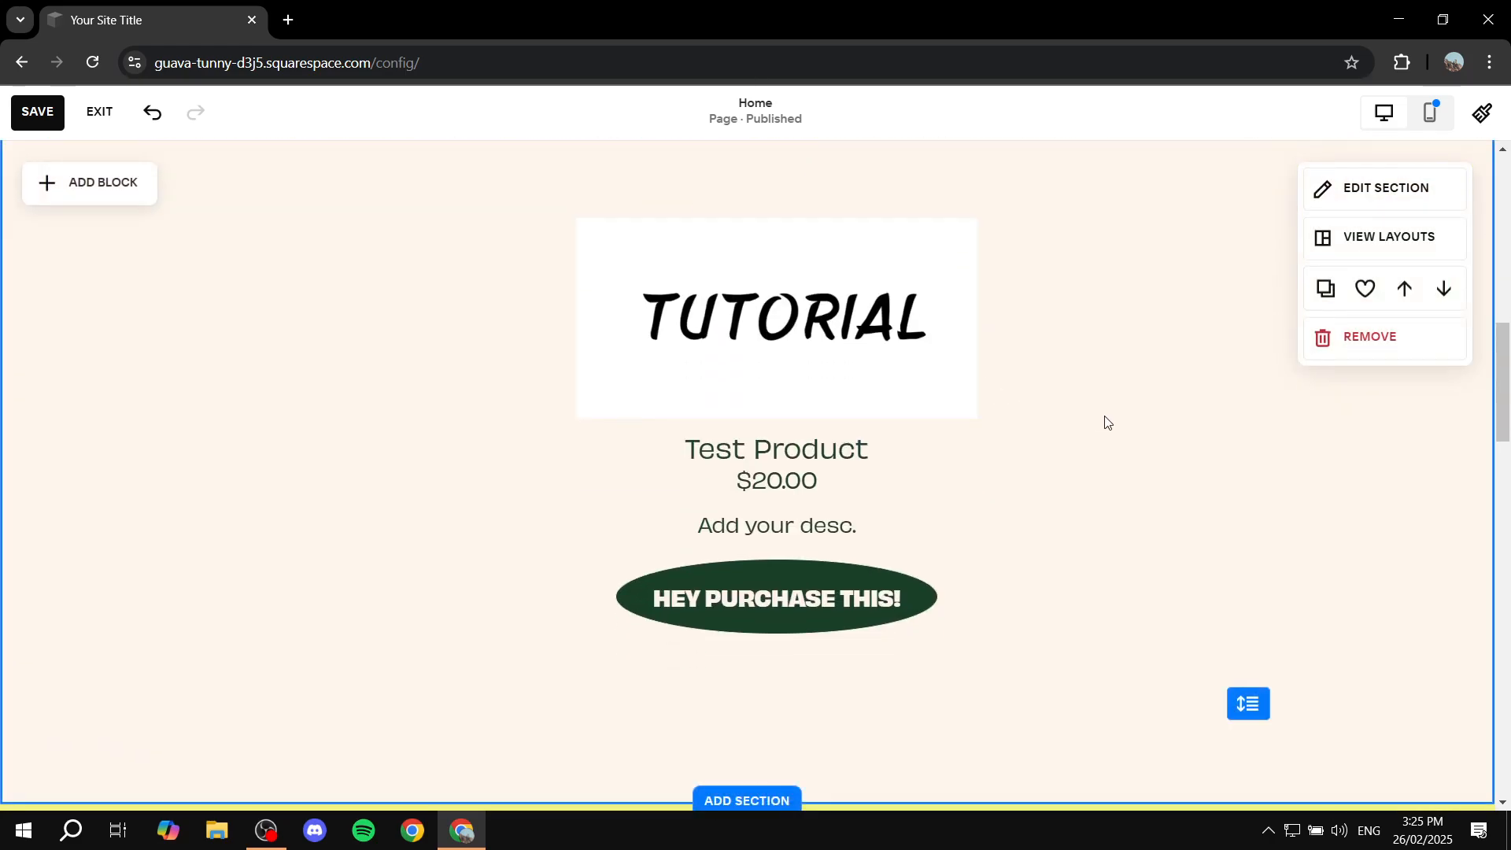
{"action": "scroll", "coordinate": [1086, 425], "scroll_direction": "up", "scroll_amount": 2}
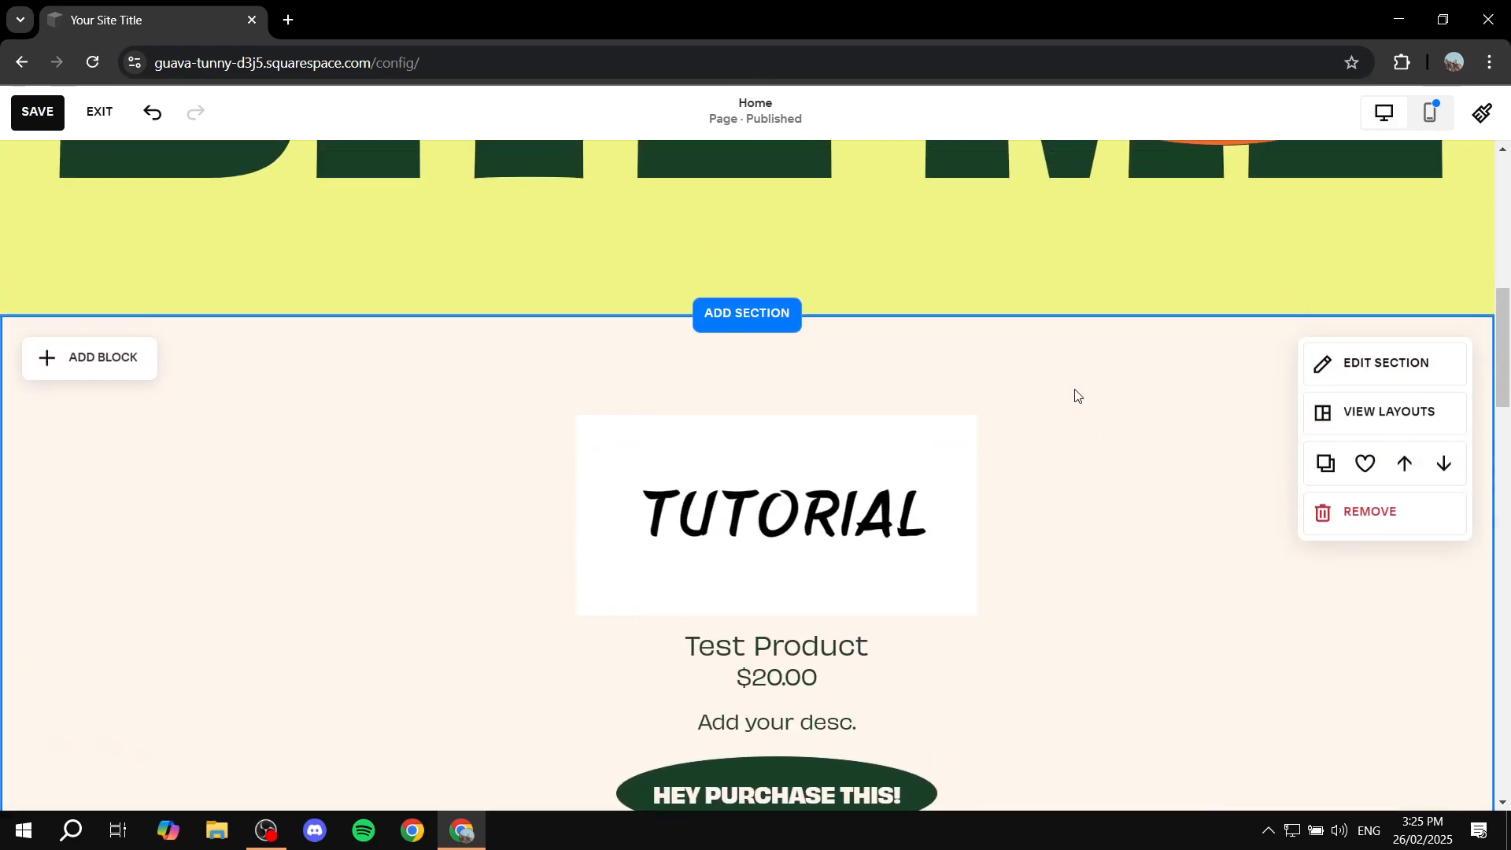